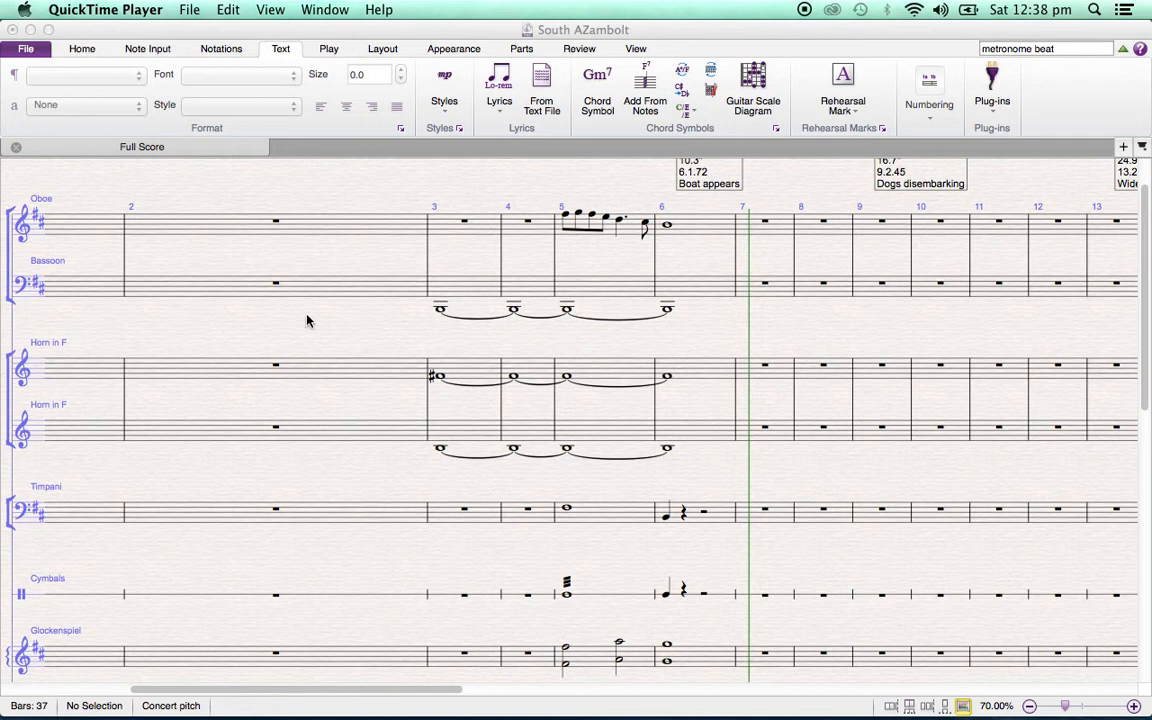
Switch to the Sibelius score, select the bassoon's bar 3, and move the video window away from the opening bars
scroll(308, 321, left, 6)
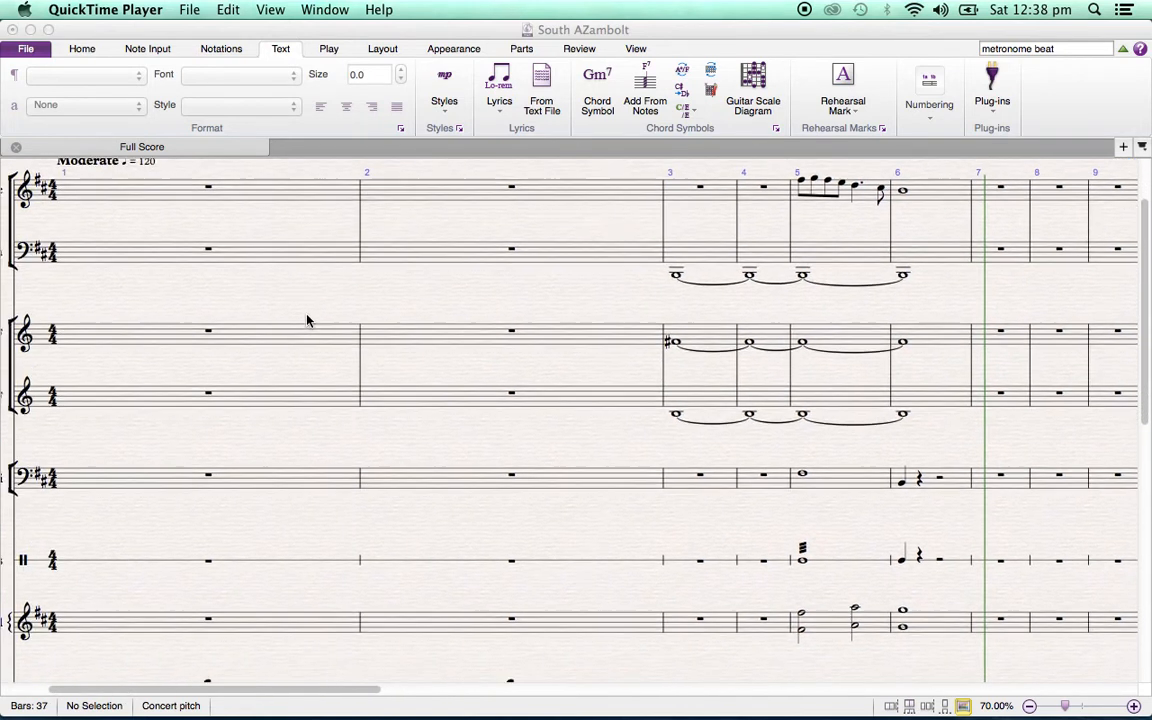
scroll(308, 321, up, 2)
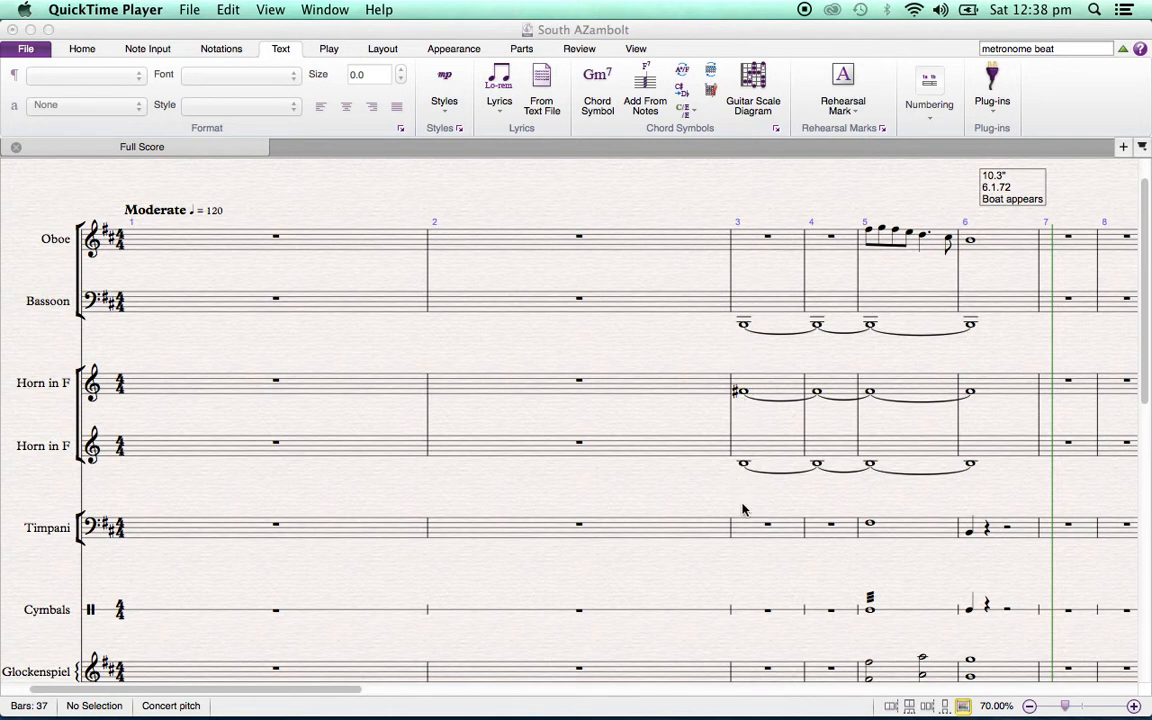
click(750, 310)
click(750, 310)
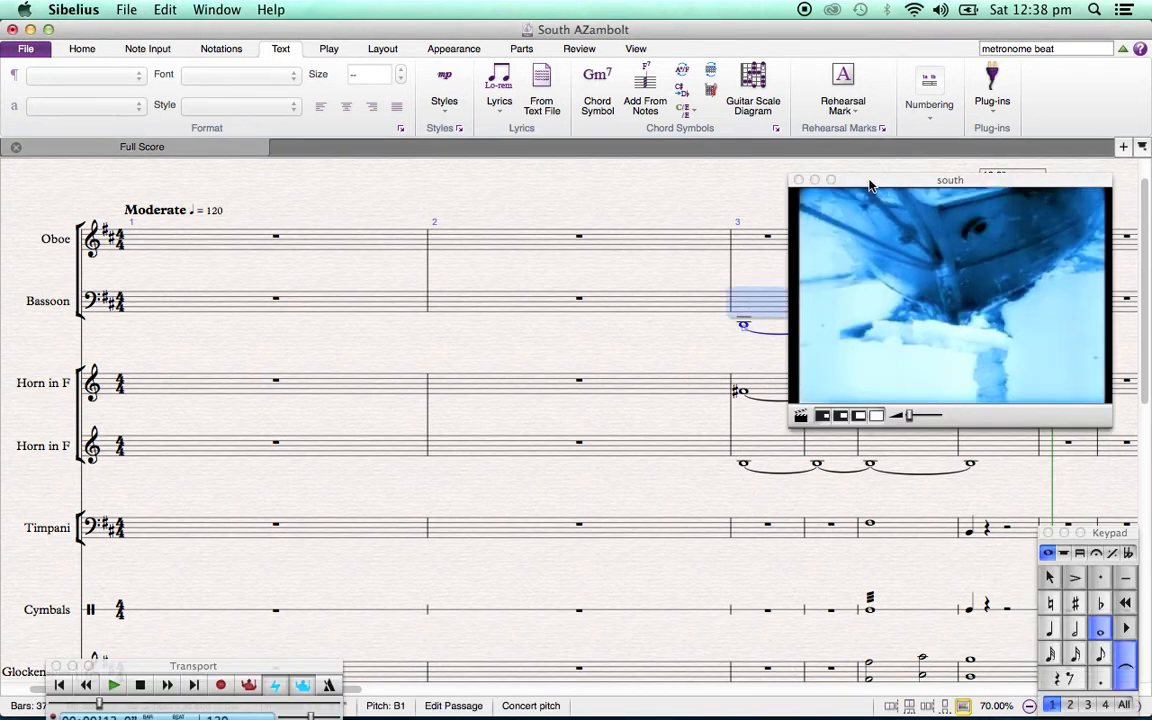
drag(870, 185, 1143, 268)
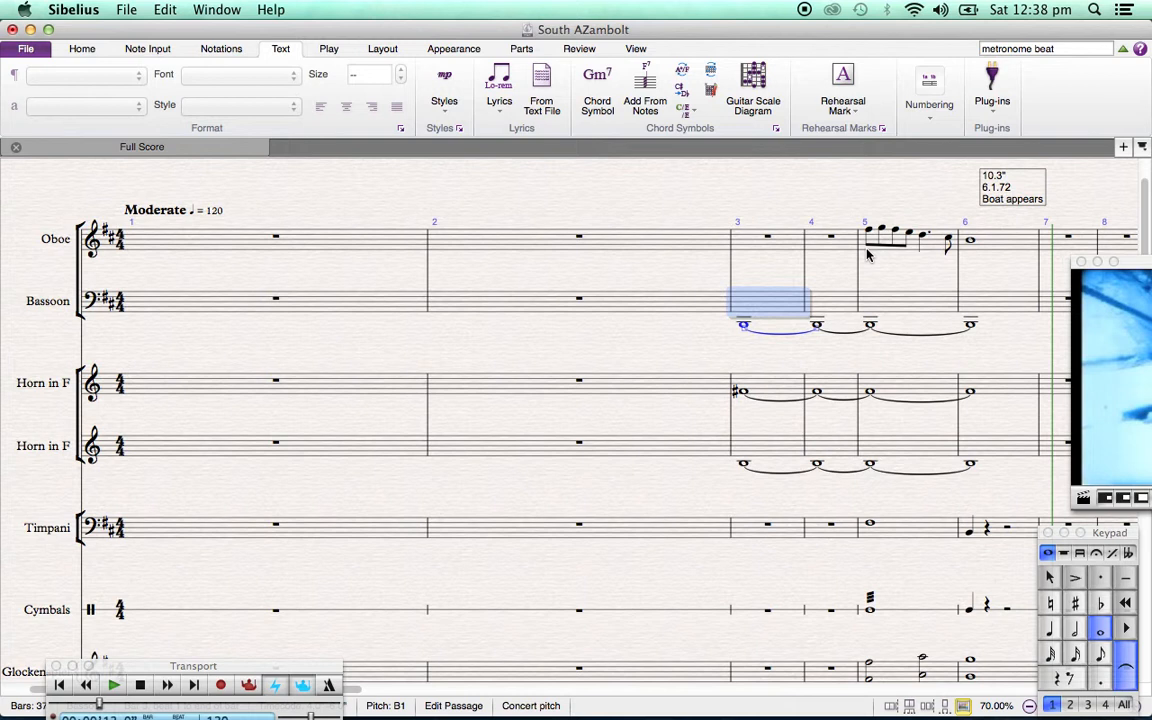
Add an mp expression marking under the bassoon's first note in bar 3
key(super+e)
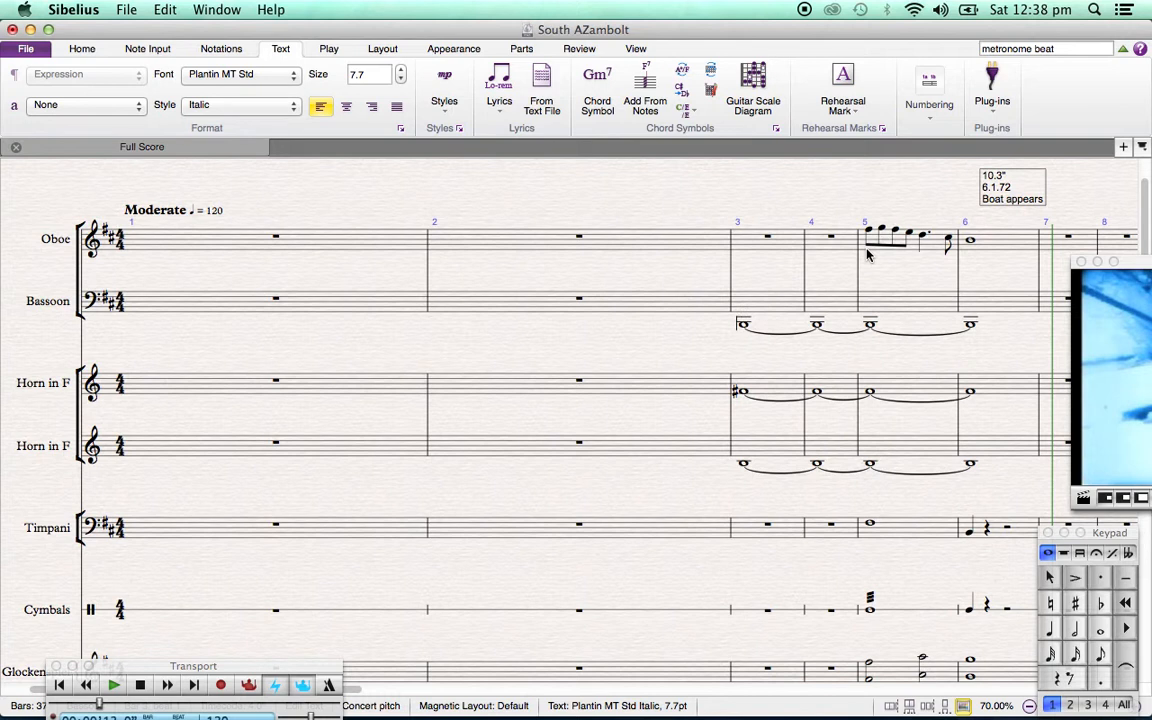
text(mp)
key(Escape)
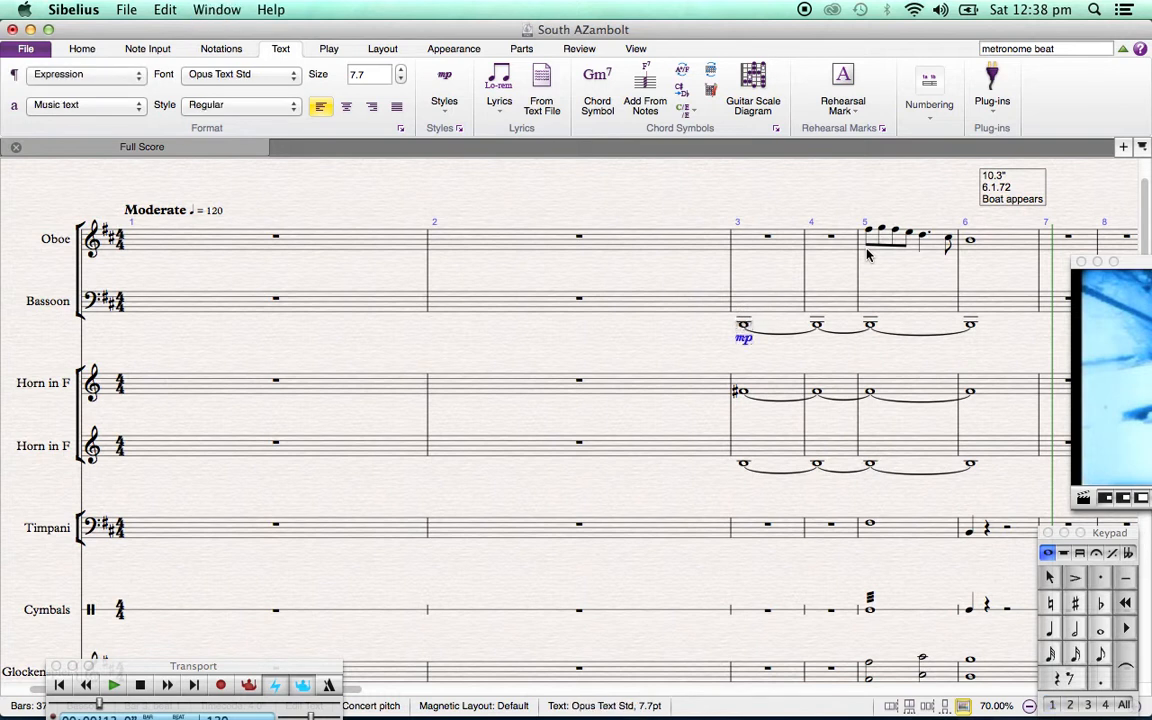
key(Escape)
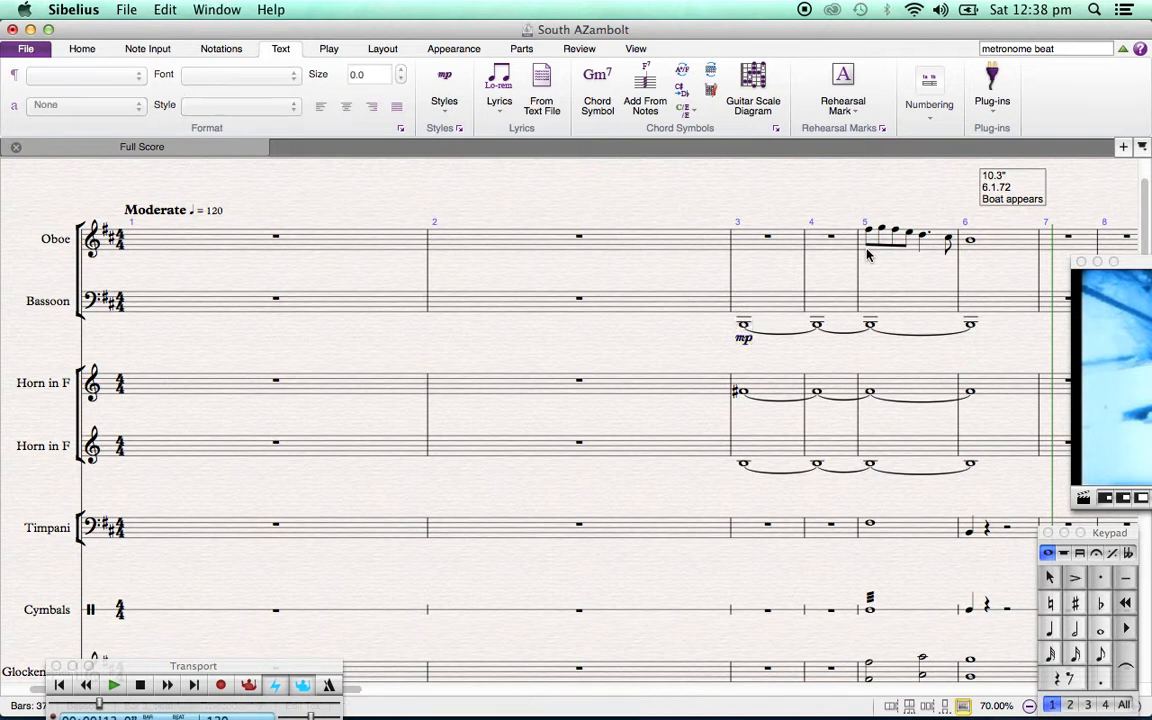
Copy the bassoon's mp marking to bar 3 of both Horn in F staves
click(743, 340)
key(super+c)
click(758, 391)
key(super+v)
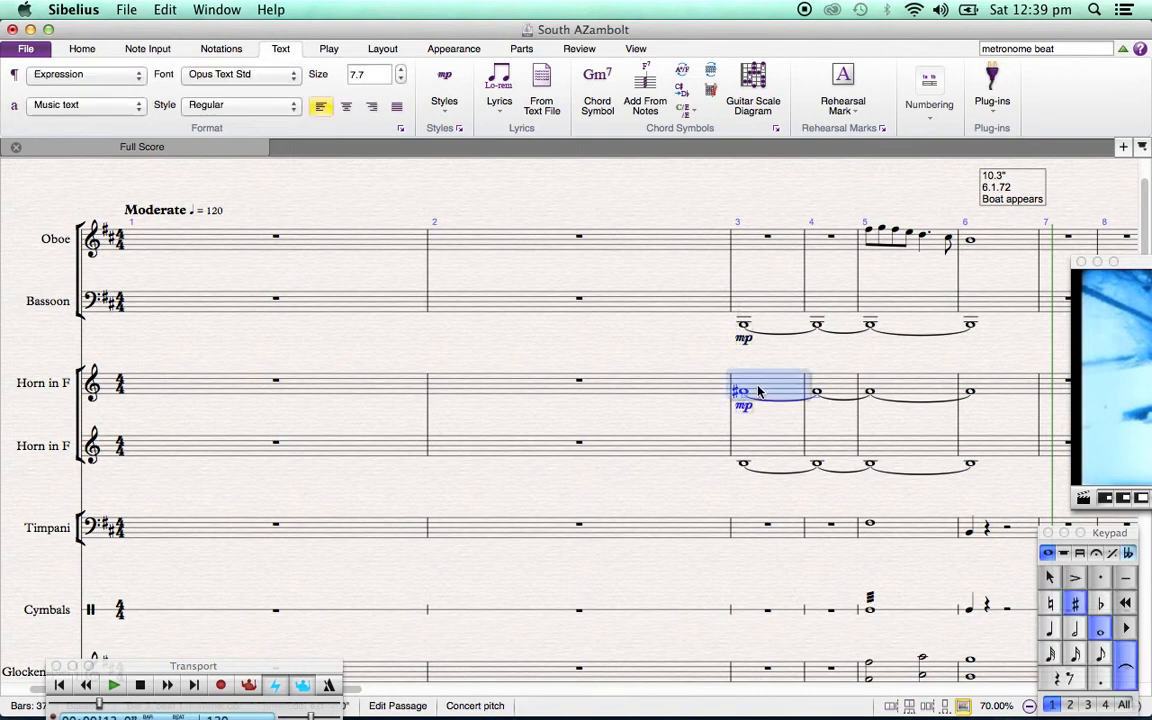
click(760, 455)
key(super+v)
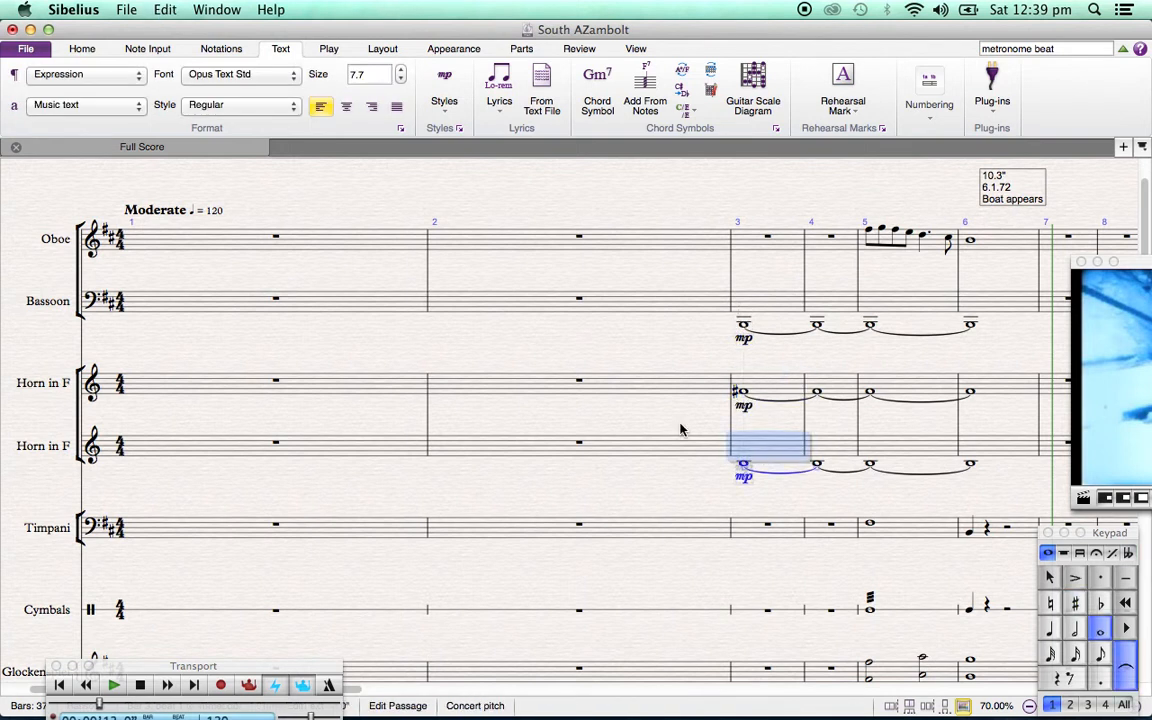
key(Escape)
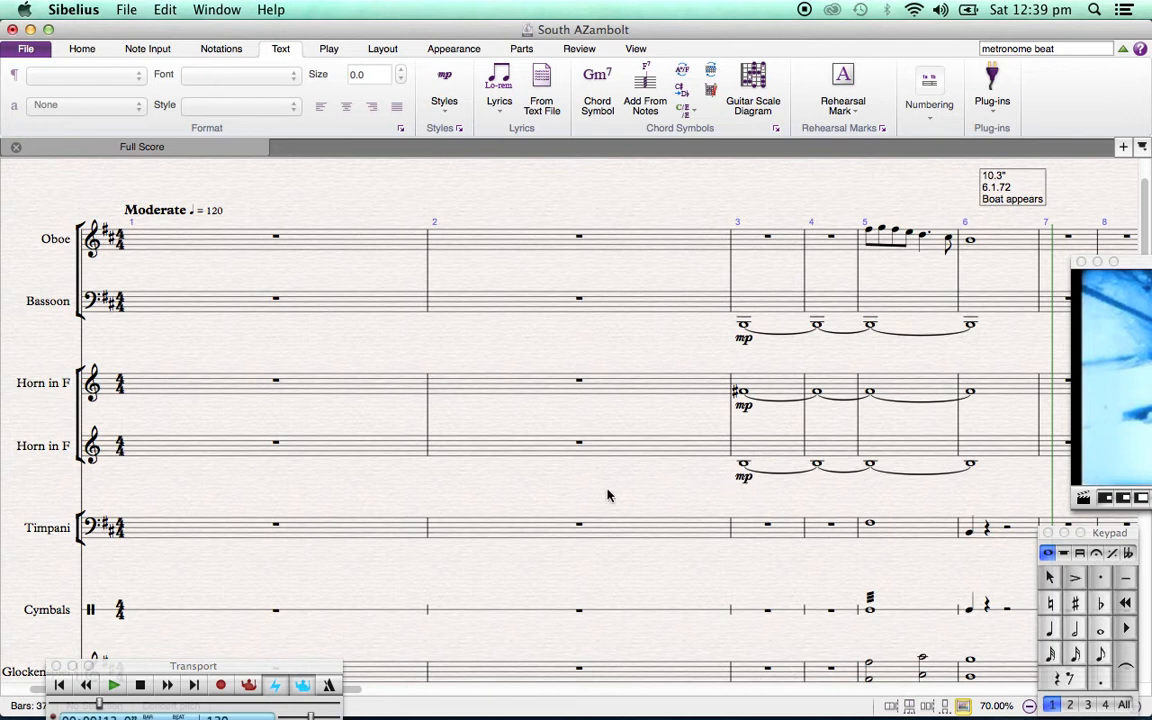
Add an mp expression marking to the harp at bar 1 and centre it between the two harp staves
scroll(610, 494, down, 6)
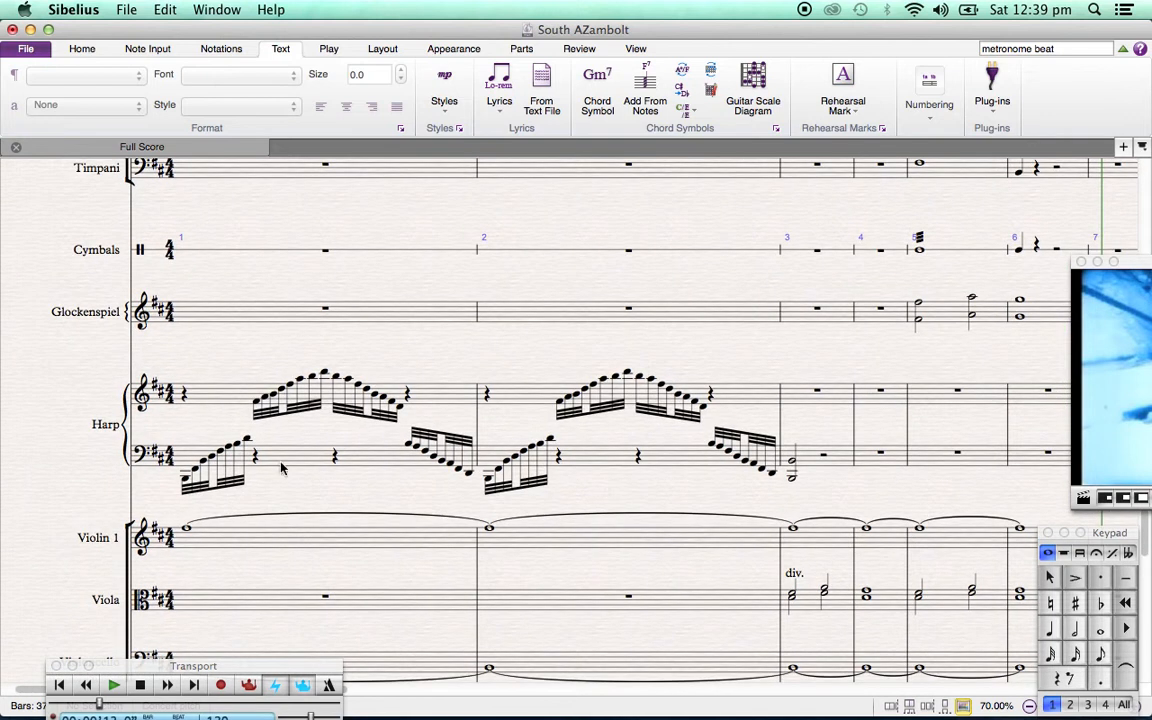
click(200, 394)
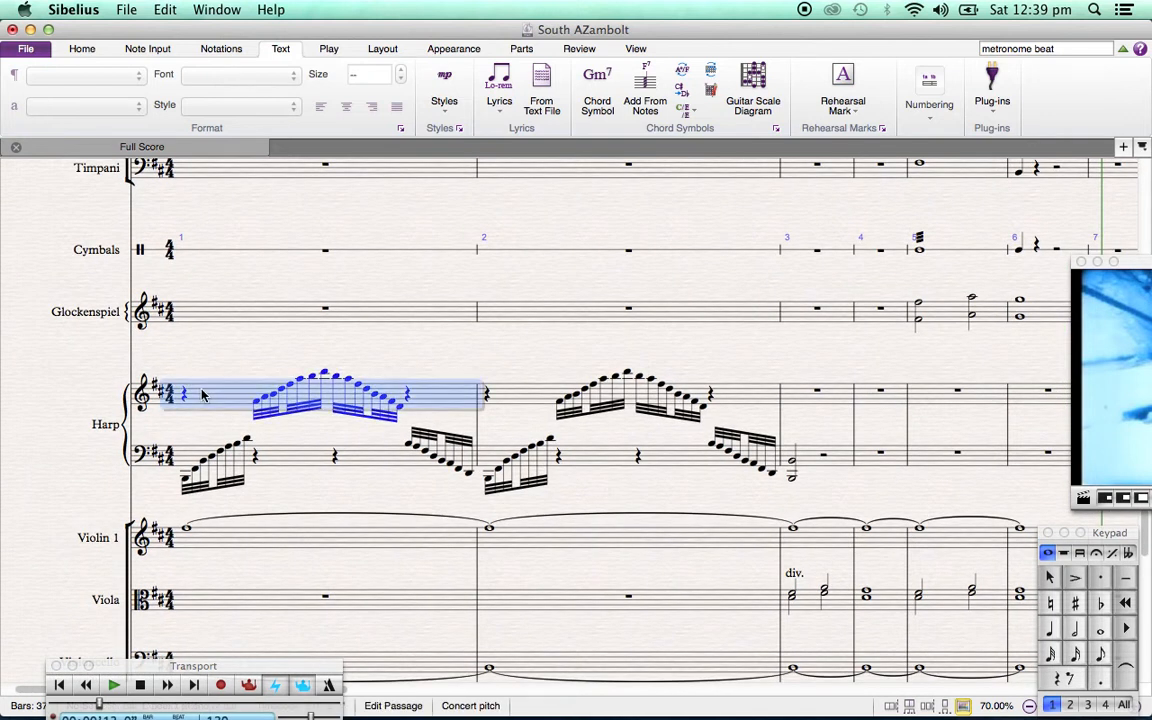
key(ctrl+e)
text(mp)
key(Escape)
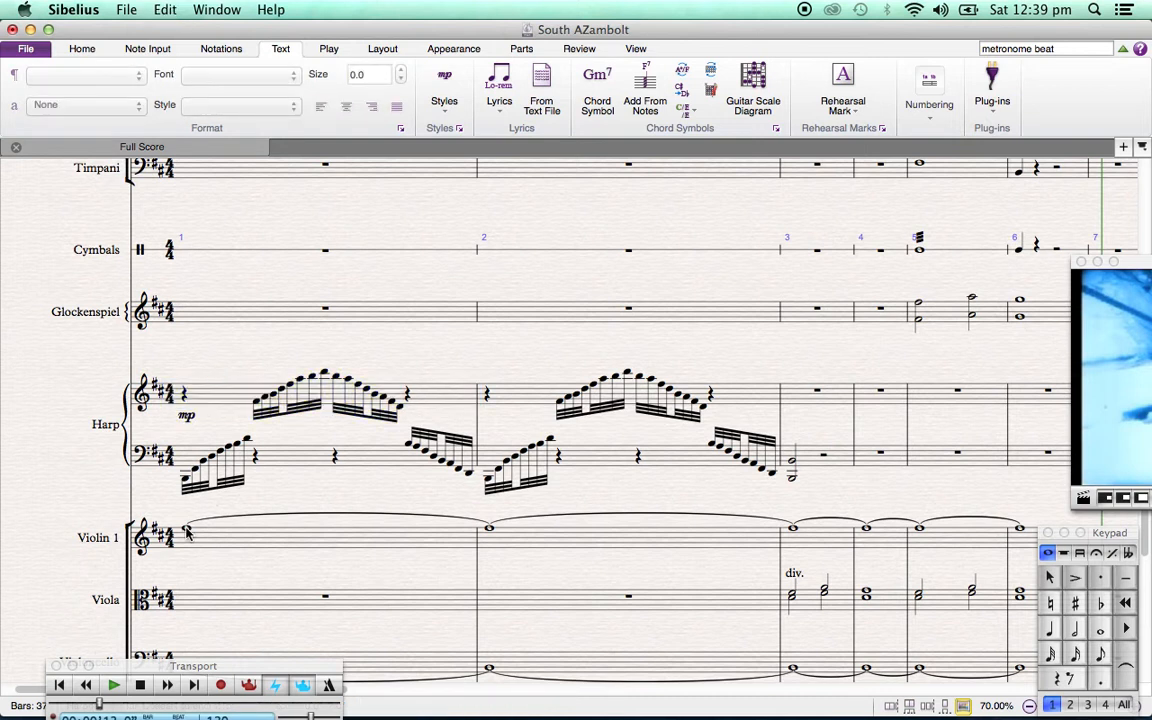
click(186, 417)
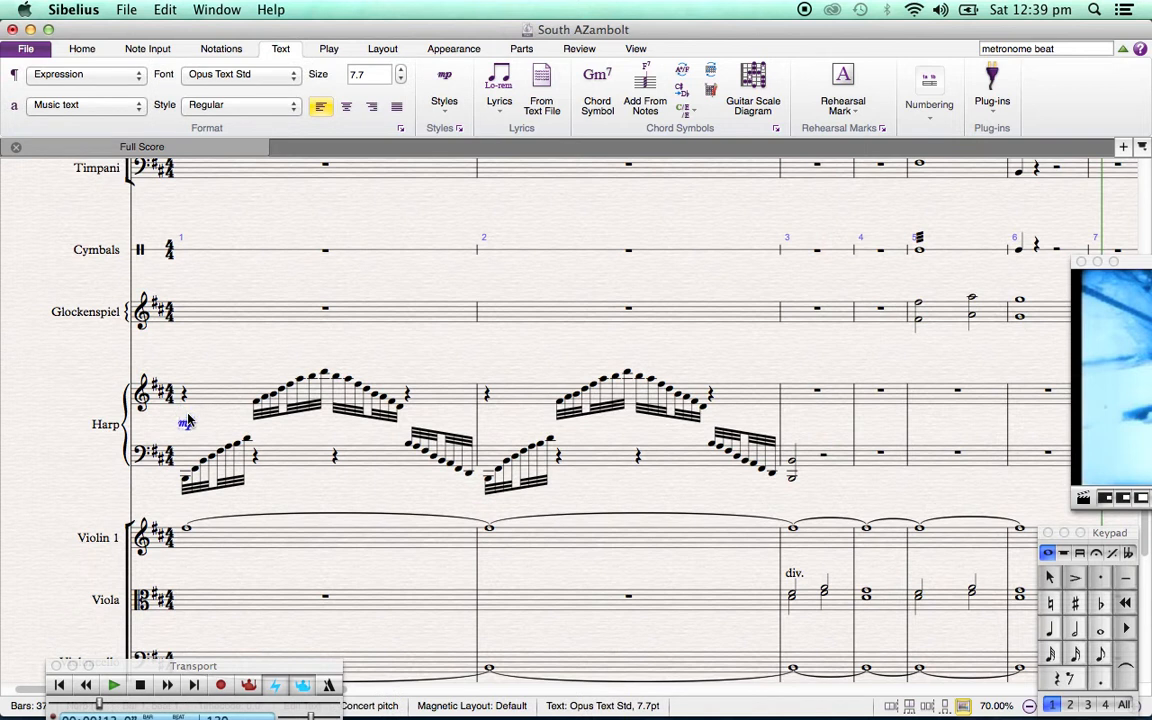
click(218, 295)
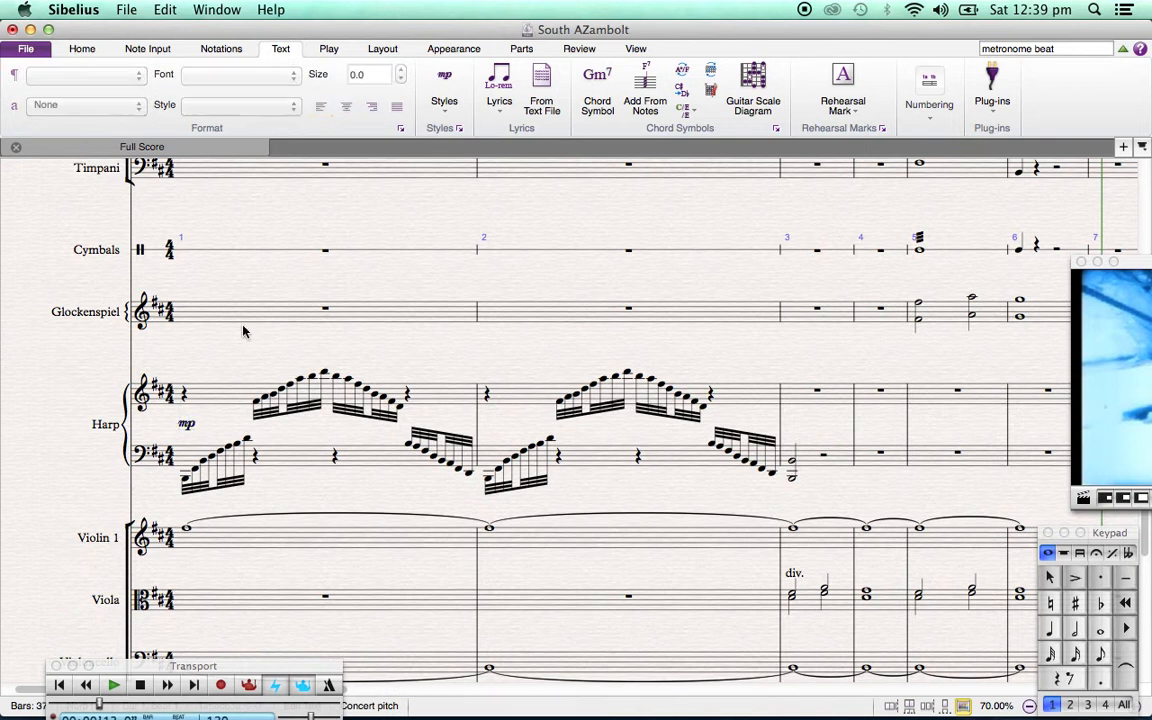
Paste the mp marking under the first notes of Violin 1 and Violoncello in bar 1
click(187, 530)
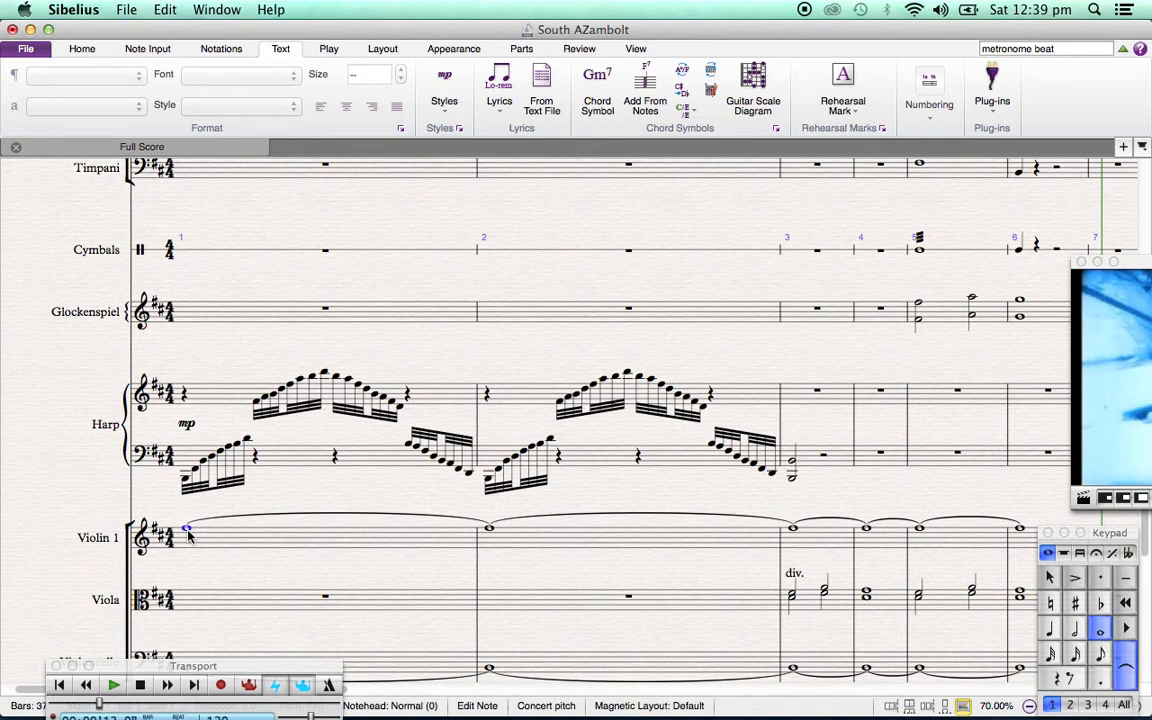
key(super+v)
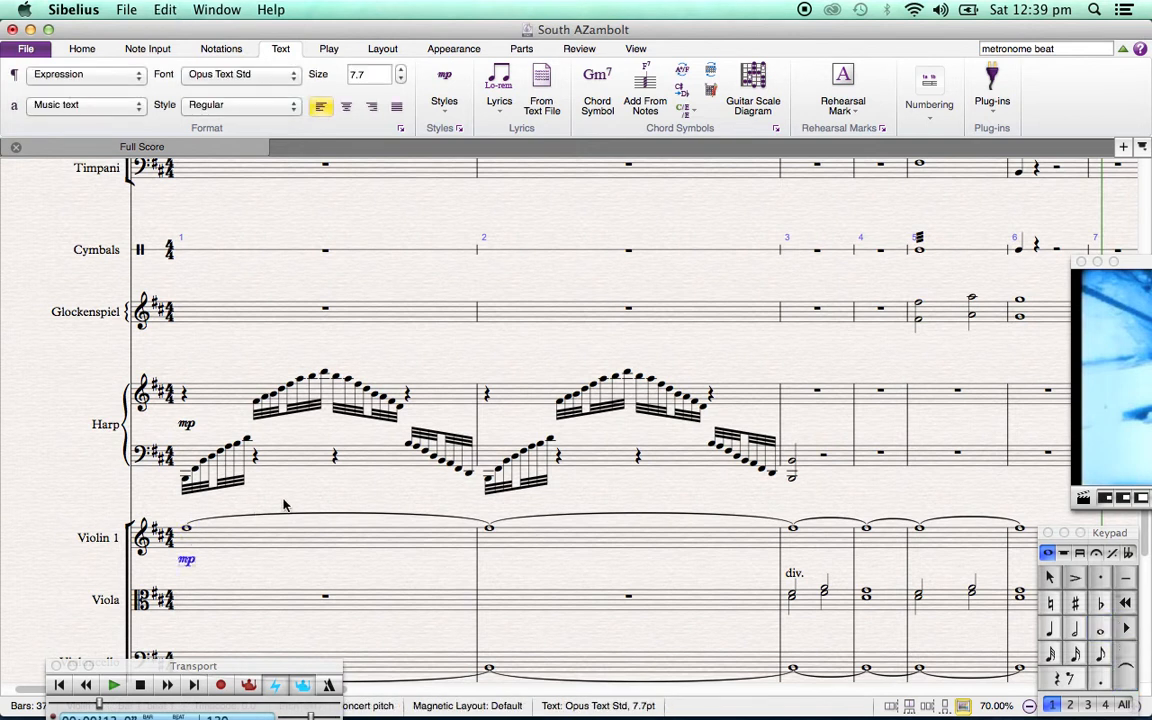
scroll(284, 505, down, 2)
scroll(284, 505, down, 5)
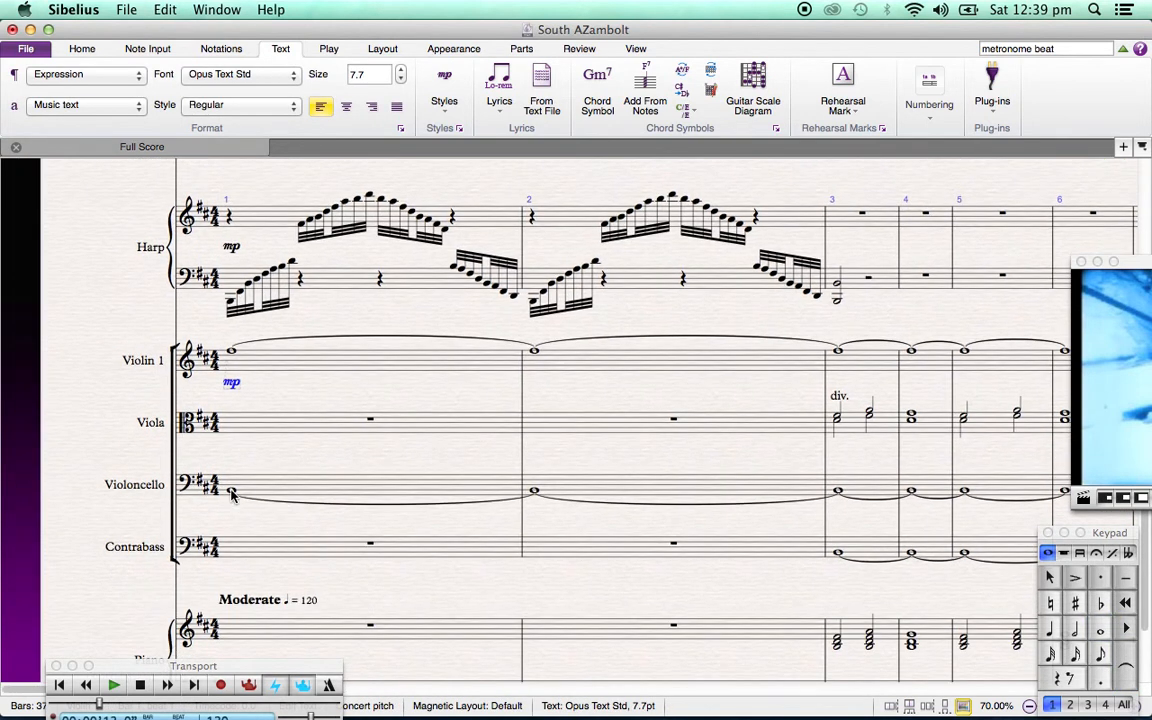
click(232, 494)
key(super+v)
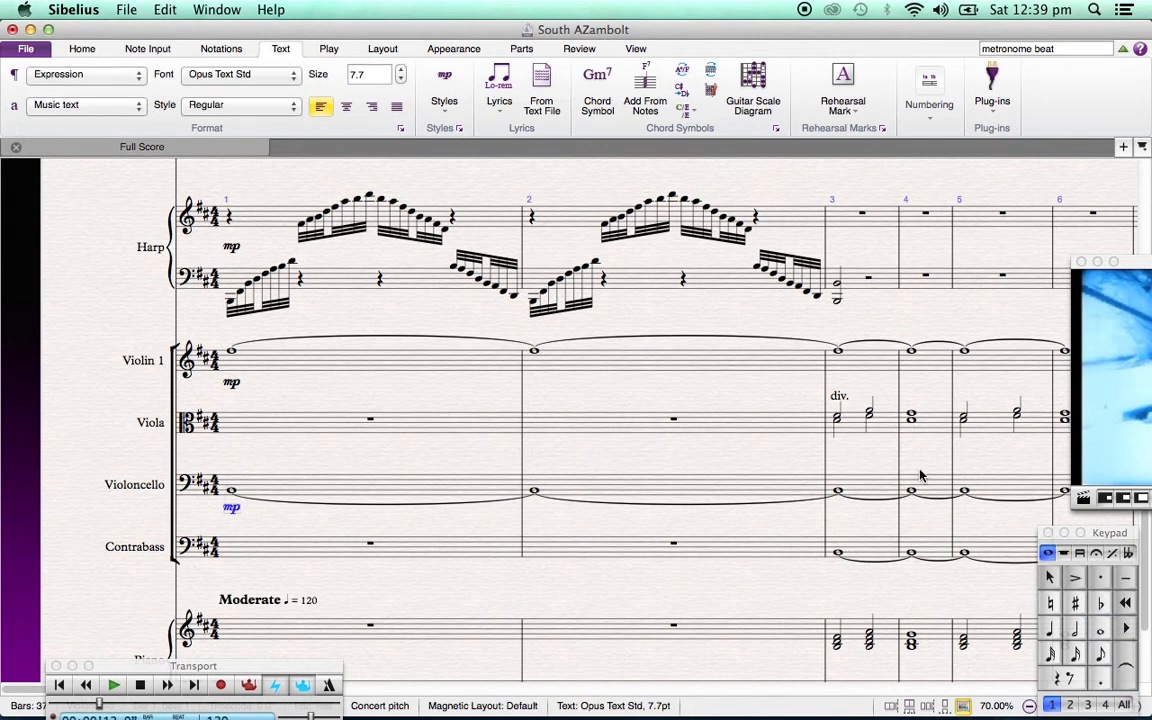
Paste the mp marking into bar 3 of the Viola and Contrabass staves
click(838, 420)
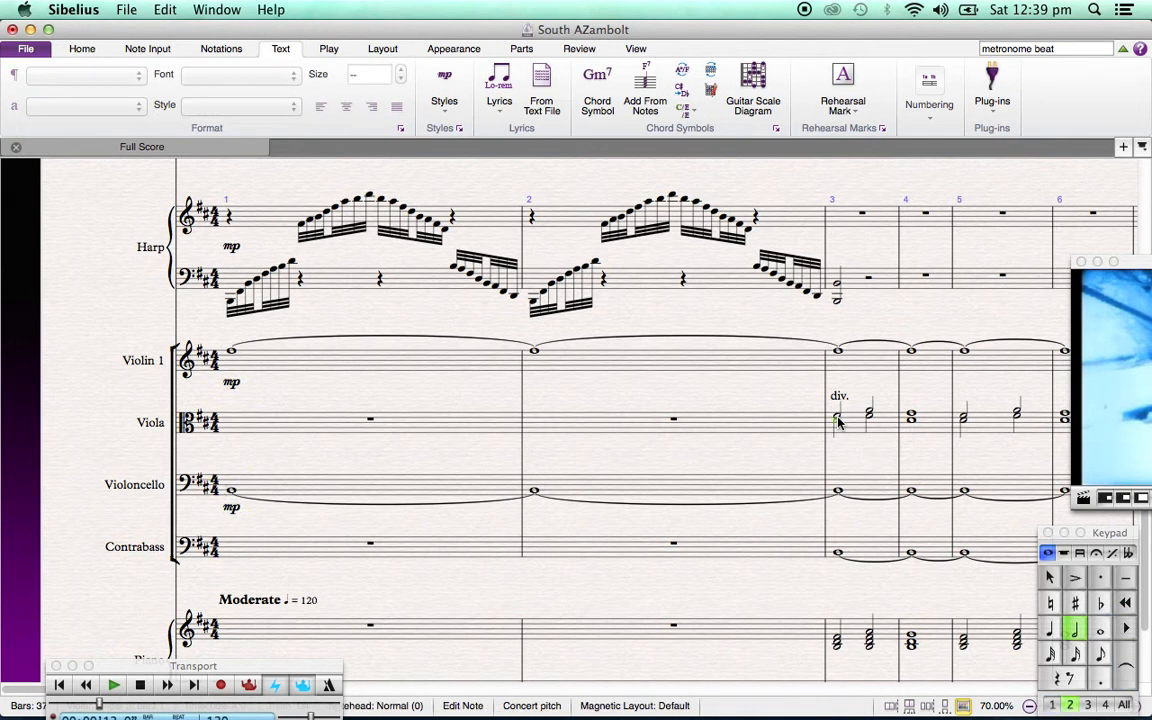
click(854, 431)
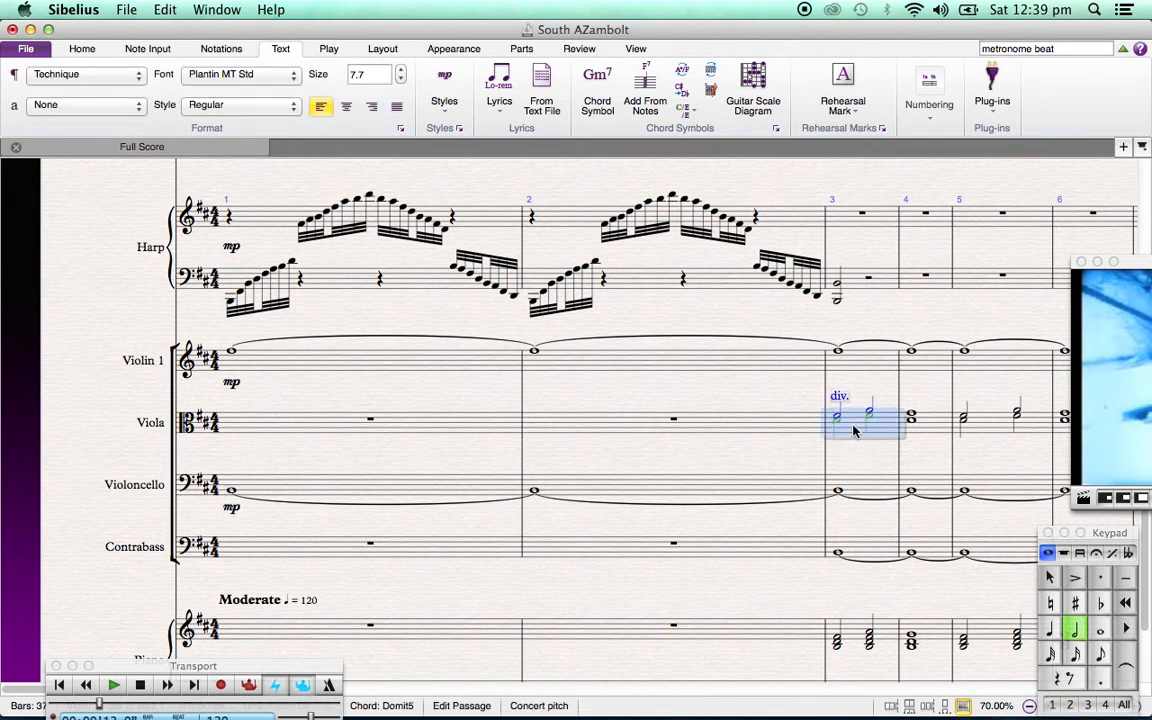
text(mp)
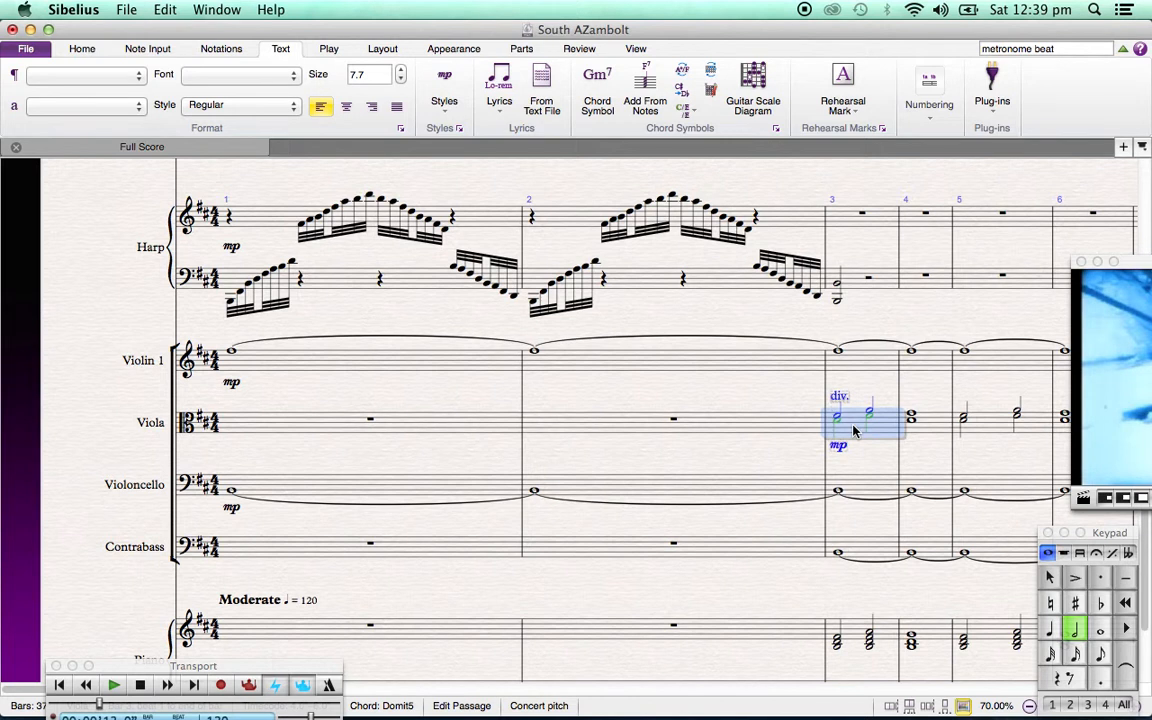
click(855, 550)
text(mp)
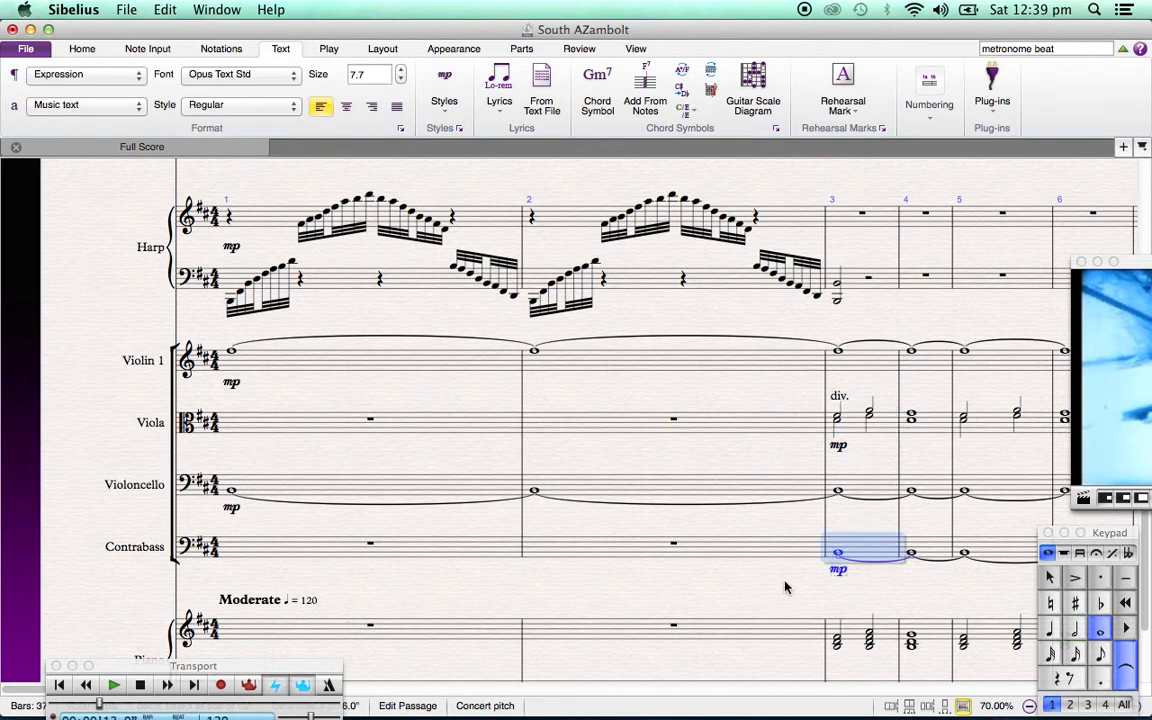
Paste the mp marking into bar 5 of the Glockenspiel staff
scroll(785, 587, down, 4)
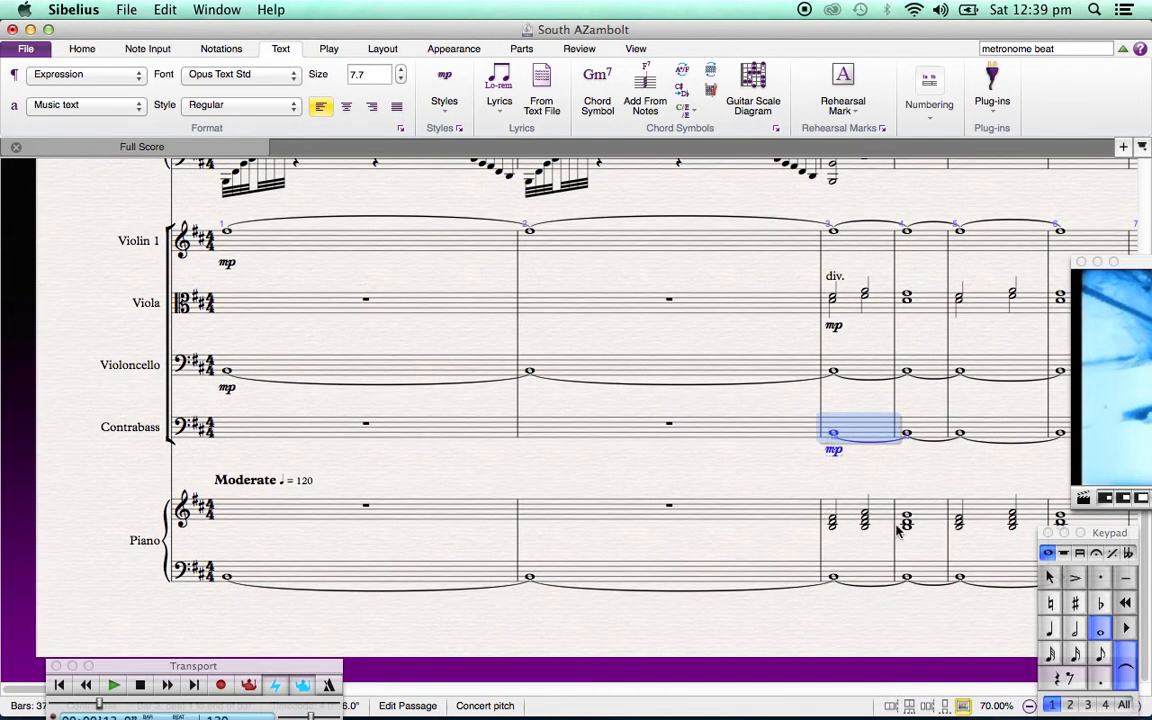
scroll(848, 528, up, 10)
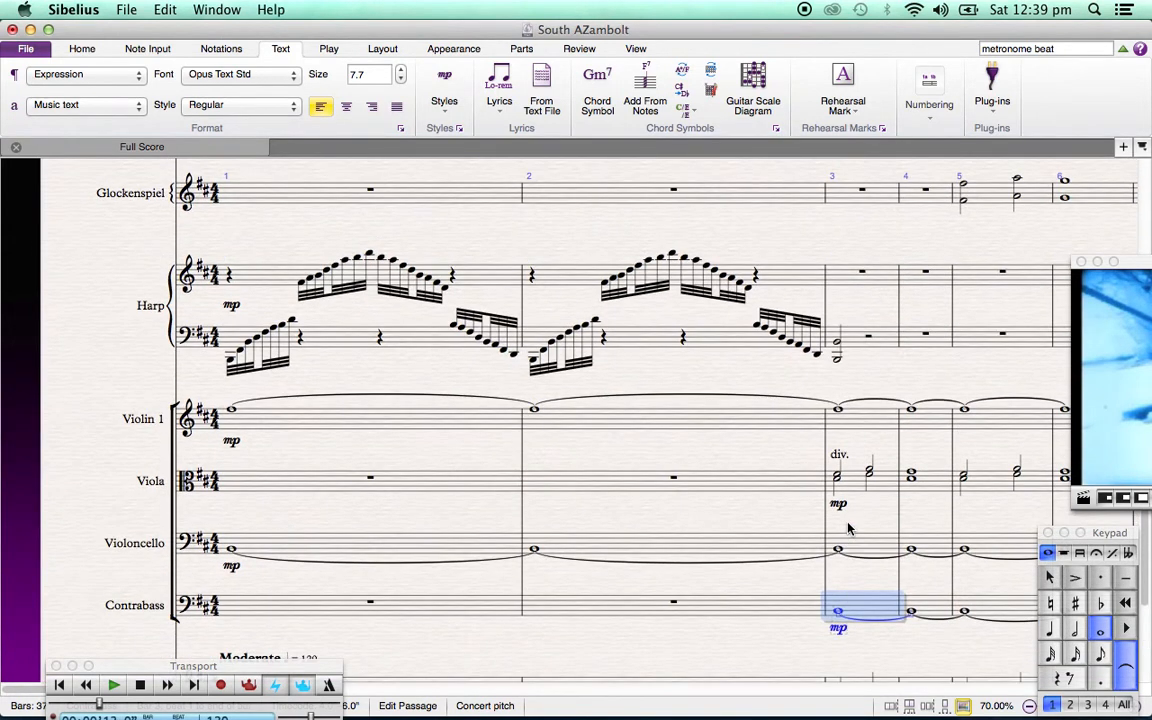
scroll(848, 528, right, 3)
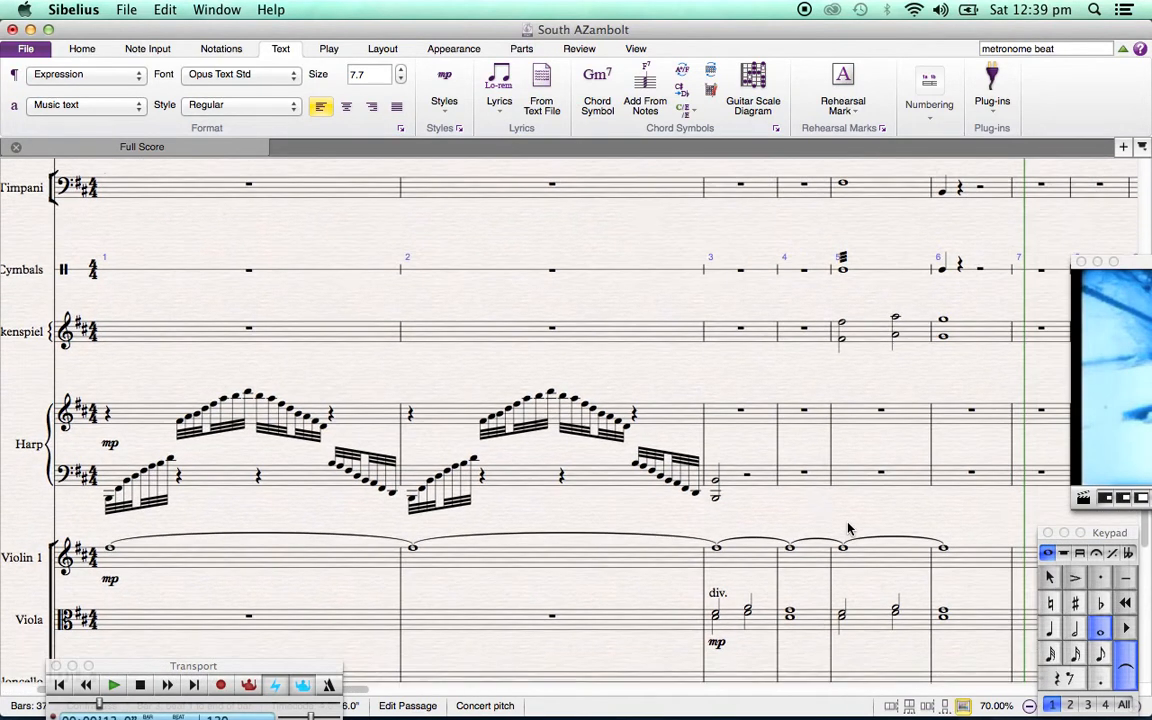
click(857, 336)
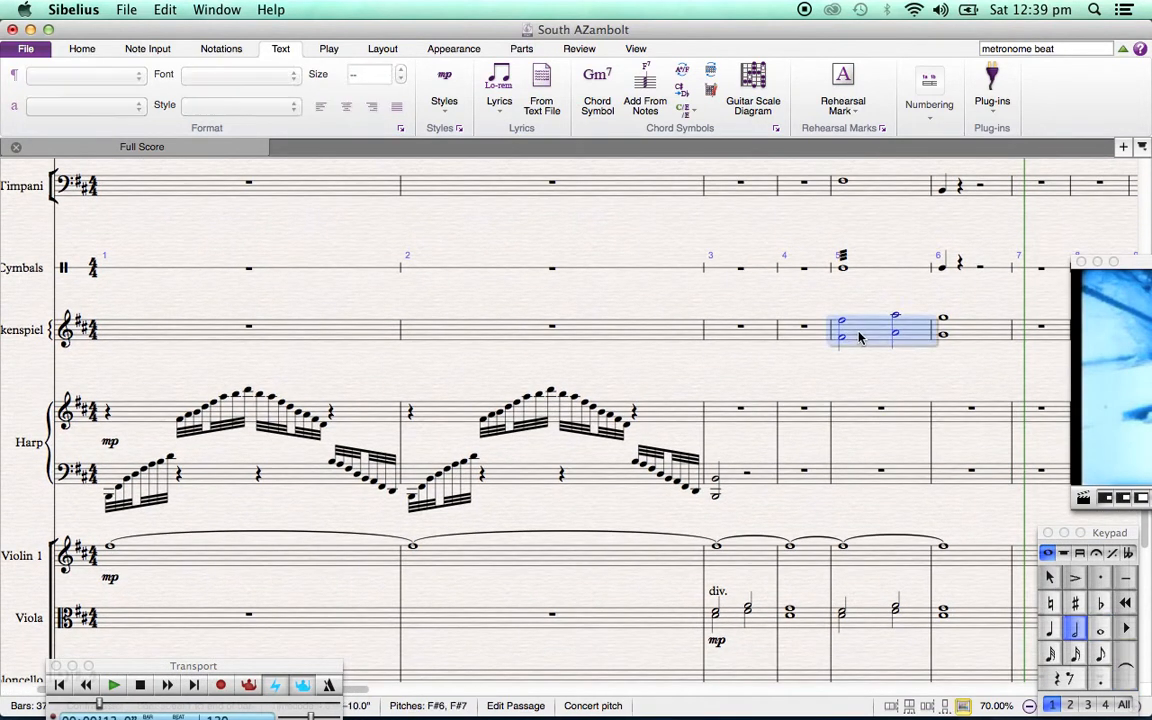
text(mp)
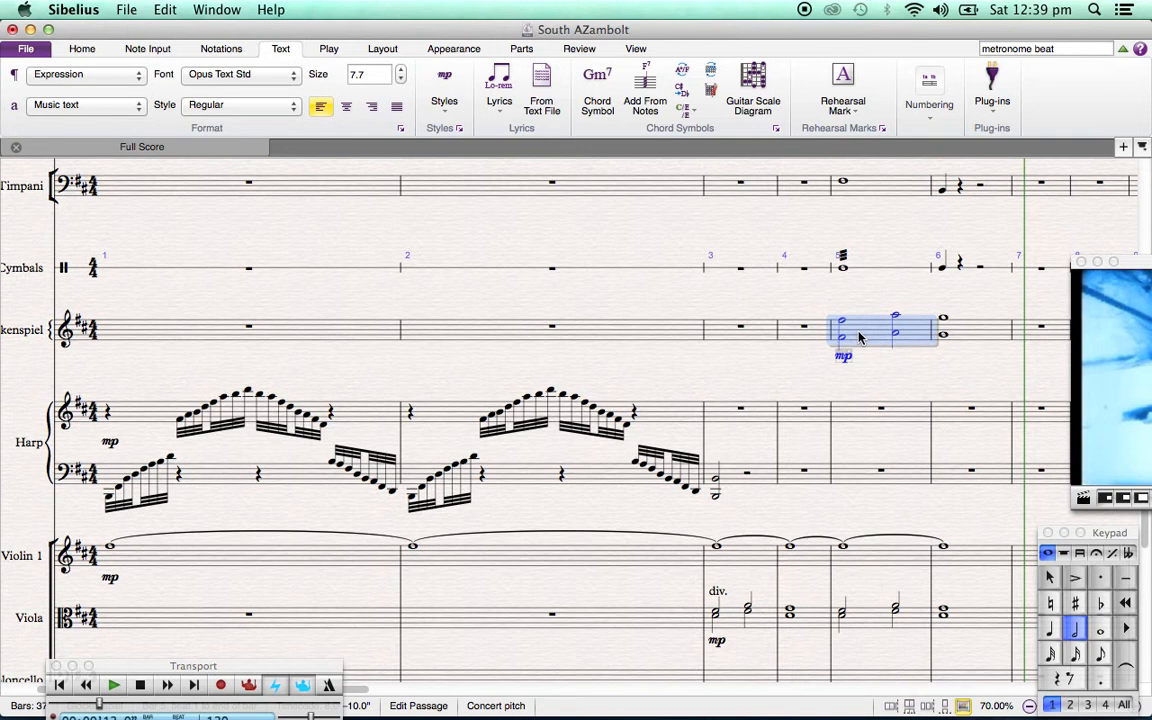
scroll(868, 241, up, 1)
scroll(868, 241, up, 5)
scroll(868, 241, right, 3)
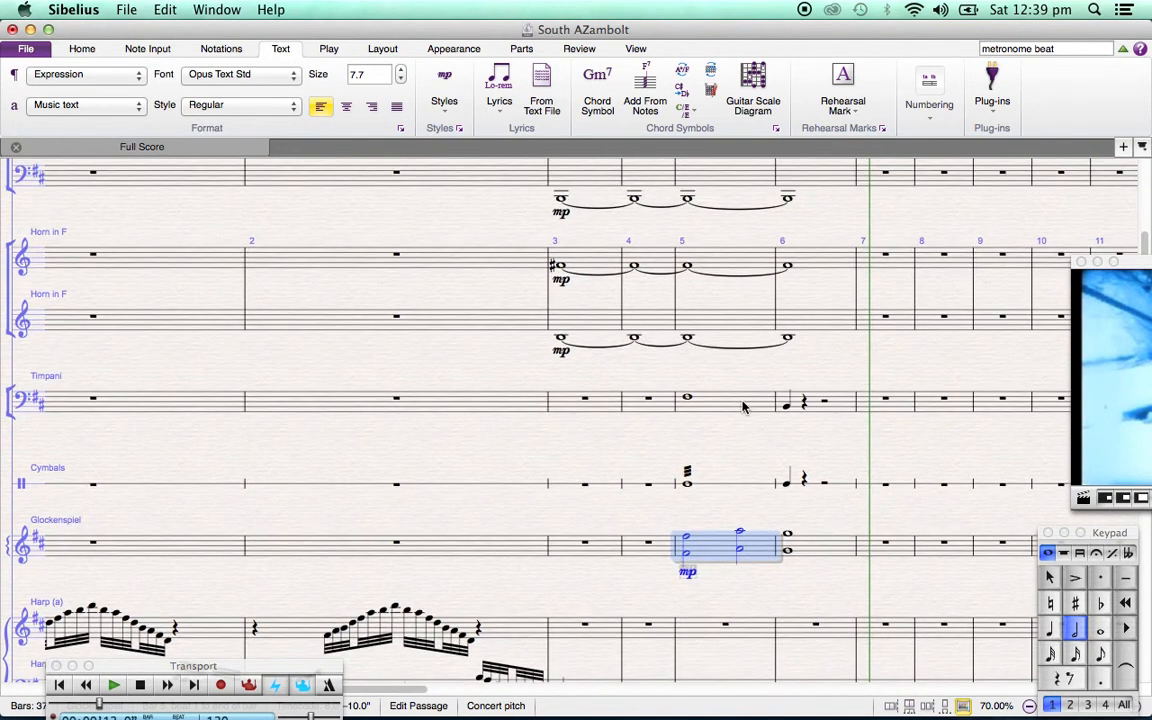
click(743, 405)
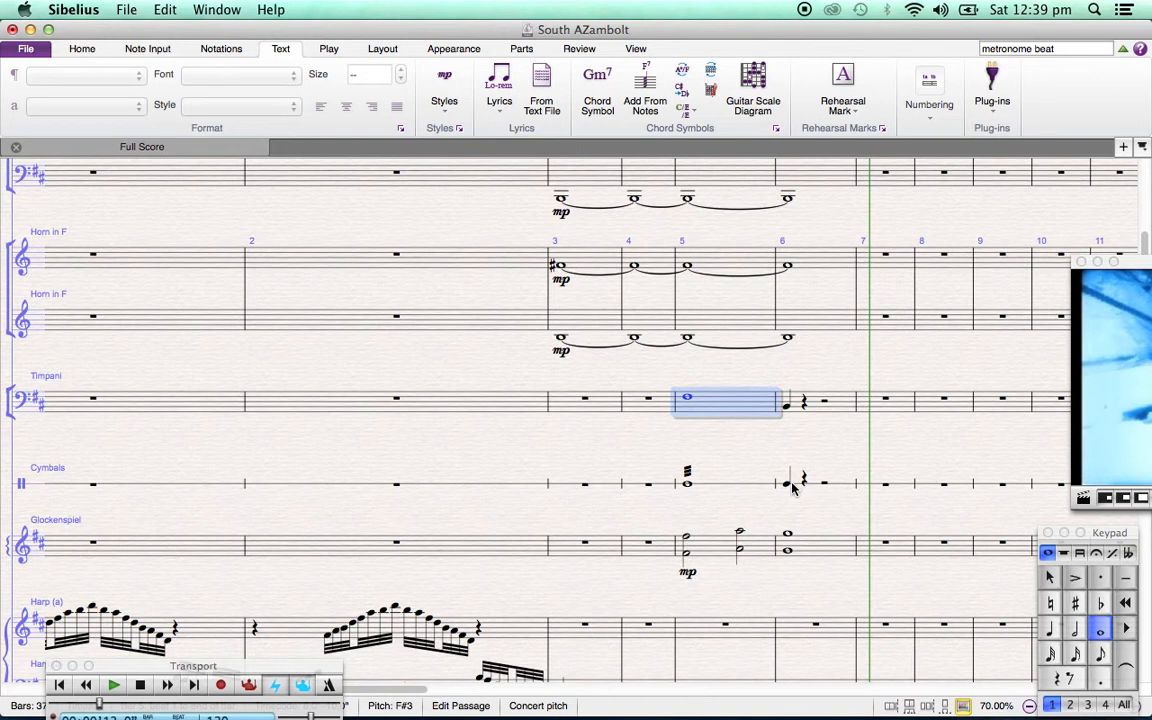
shift+click(789, 487)
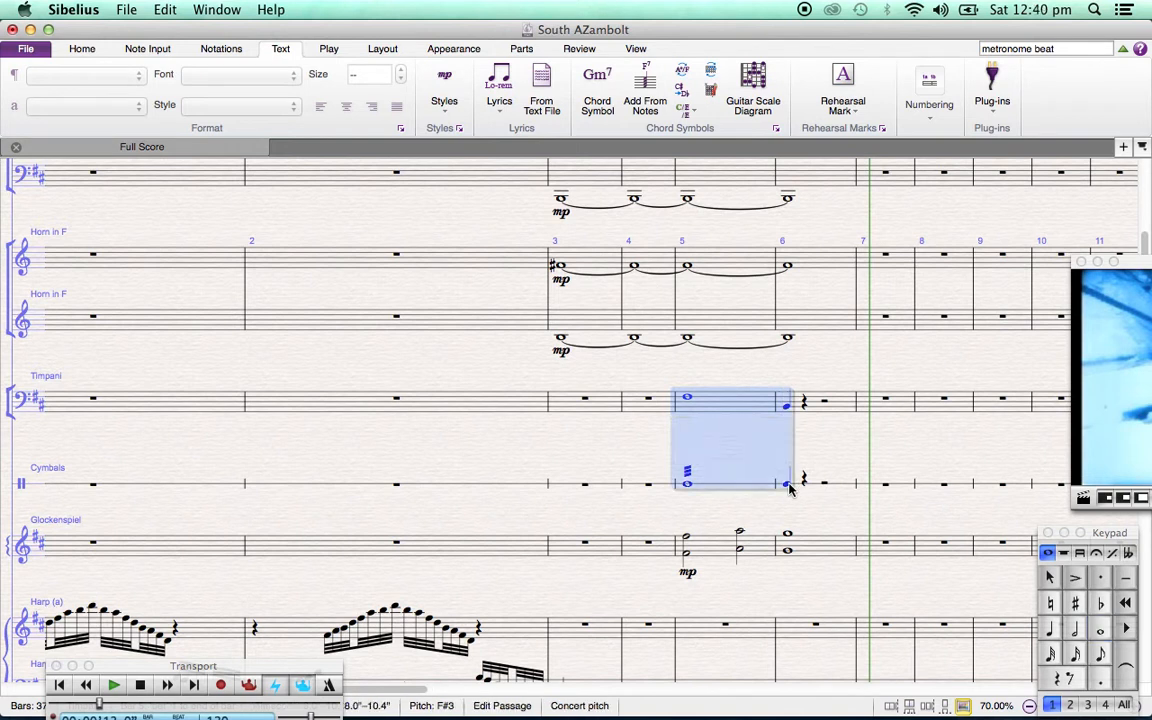
click(737, 380)
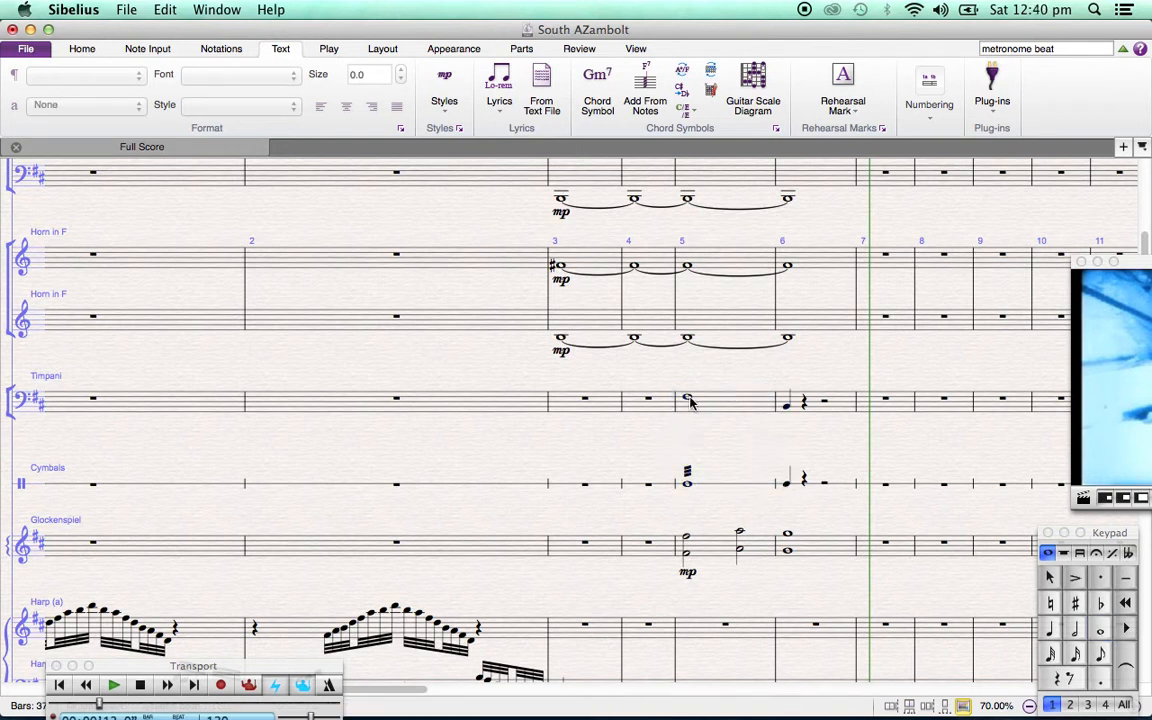
Add a ppp expression marking under the timpani's whole note in bar 5
click(703, 410)
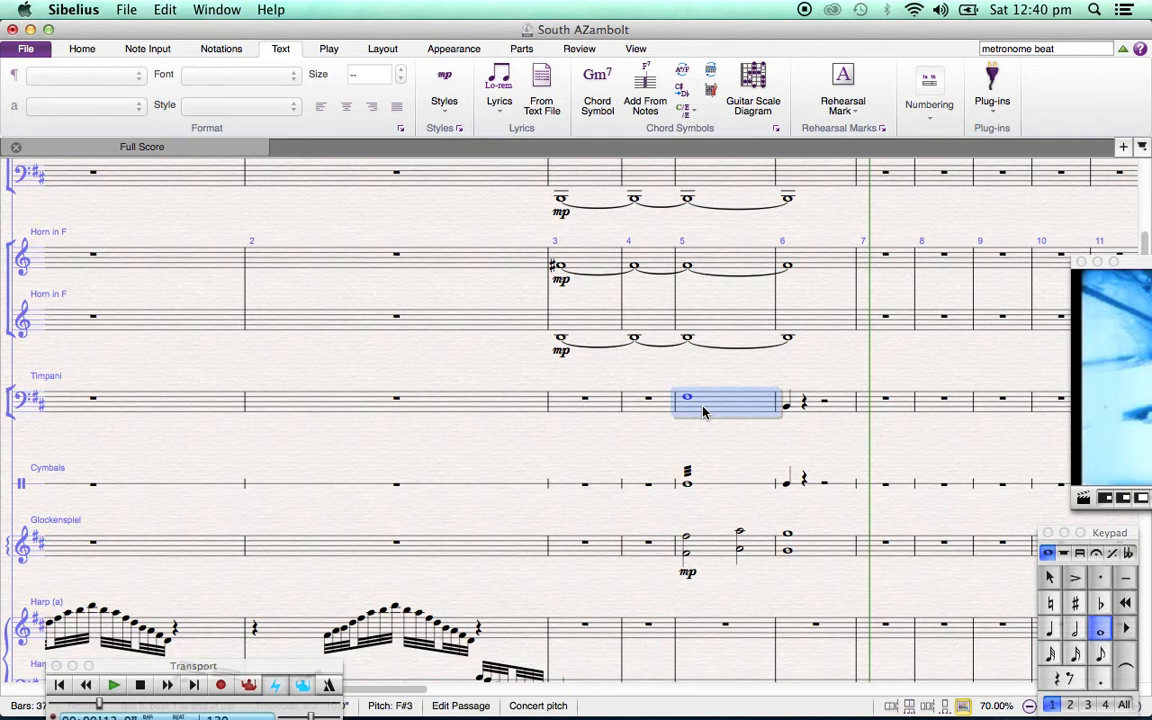
key(super+e)
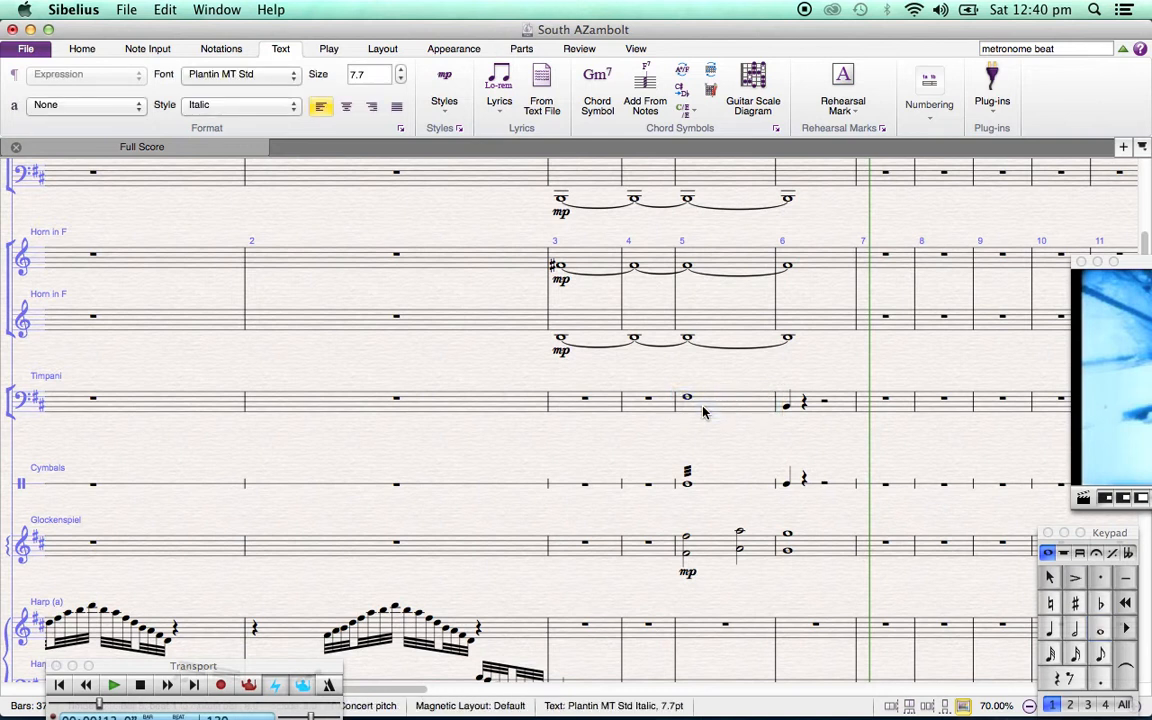
text(ppp)
click(731, 411)
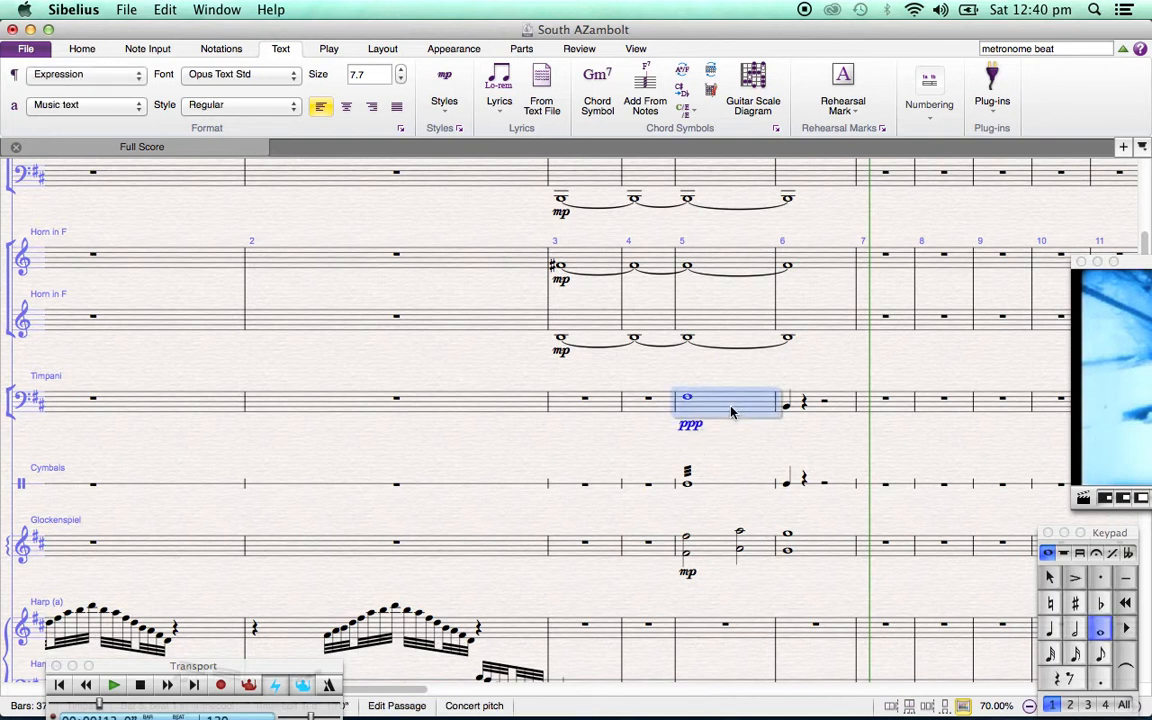
Add a crescendo hairpin across the timpani's bar 5 and an accent on its quarter note in bar 6
key(greater)
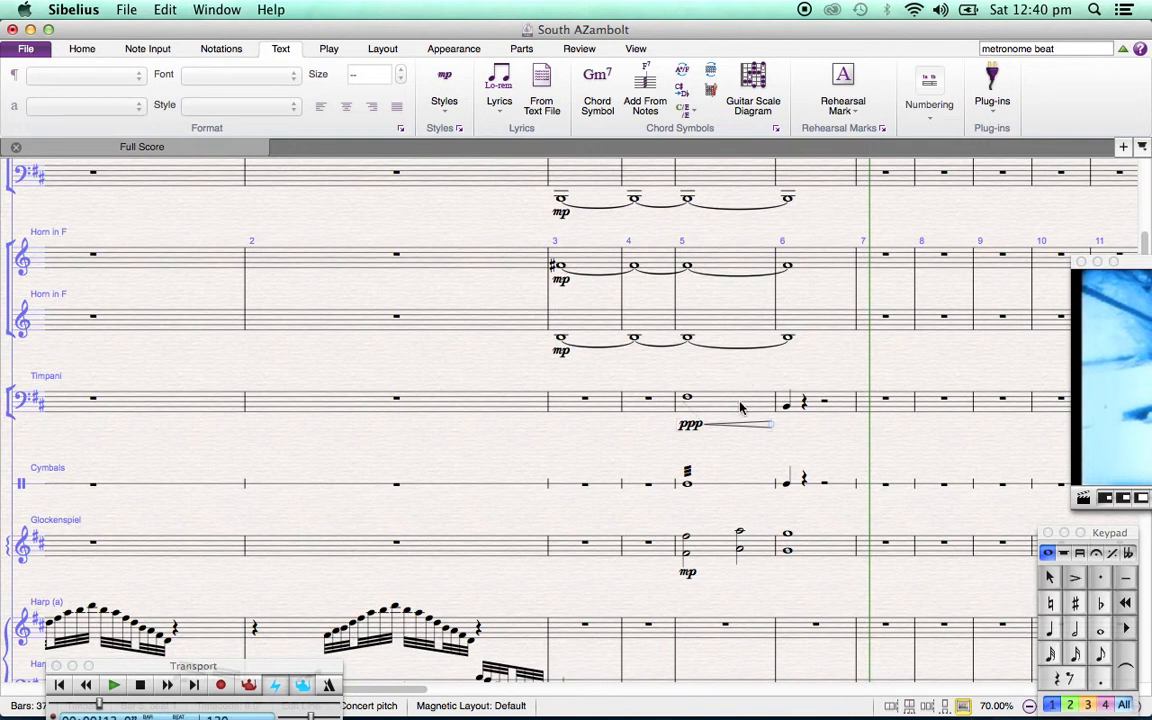
click(741, 407)
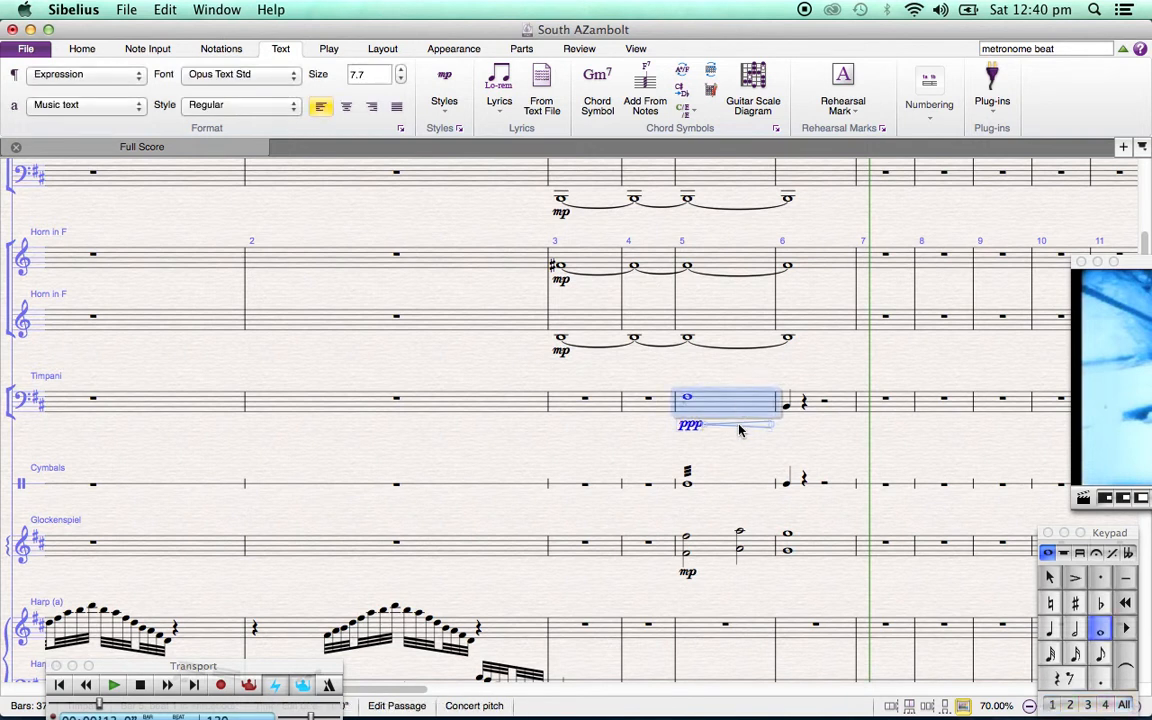
click(788, 409)
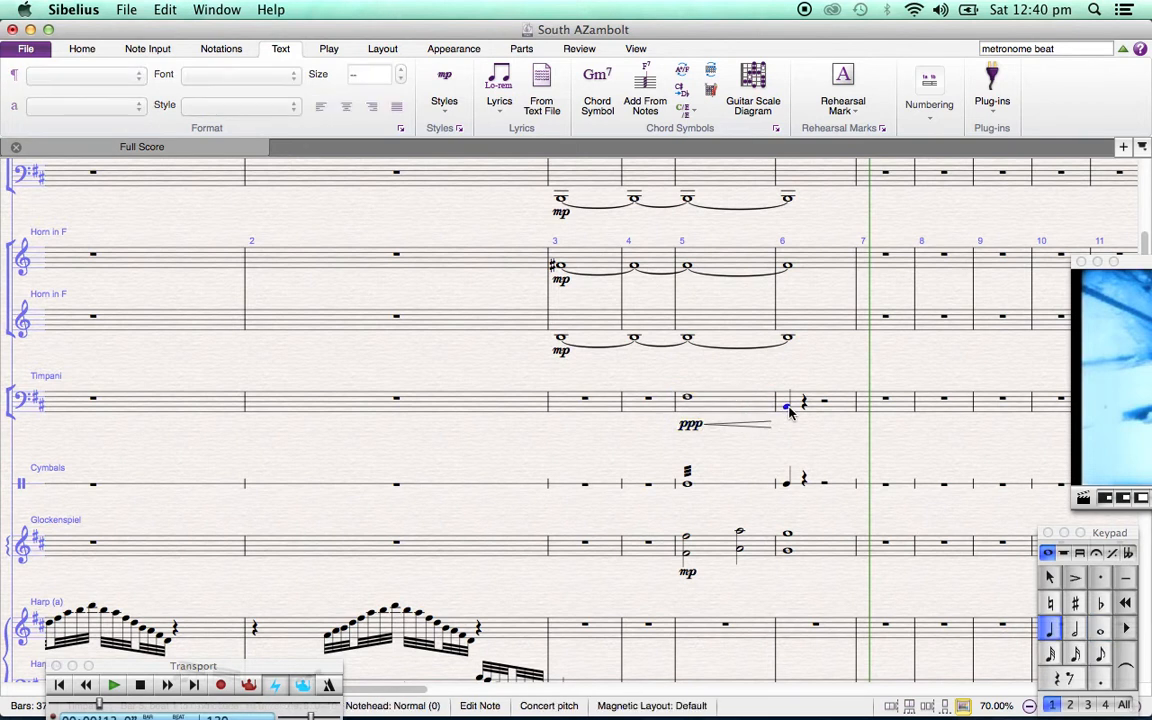
click(1075, 579)
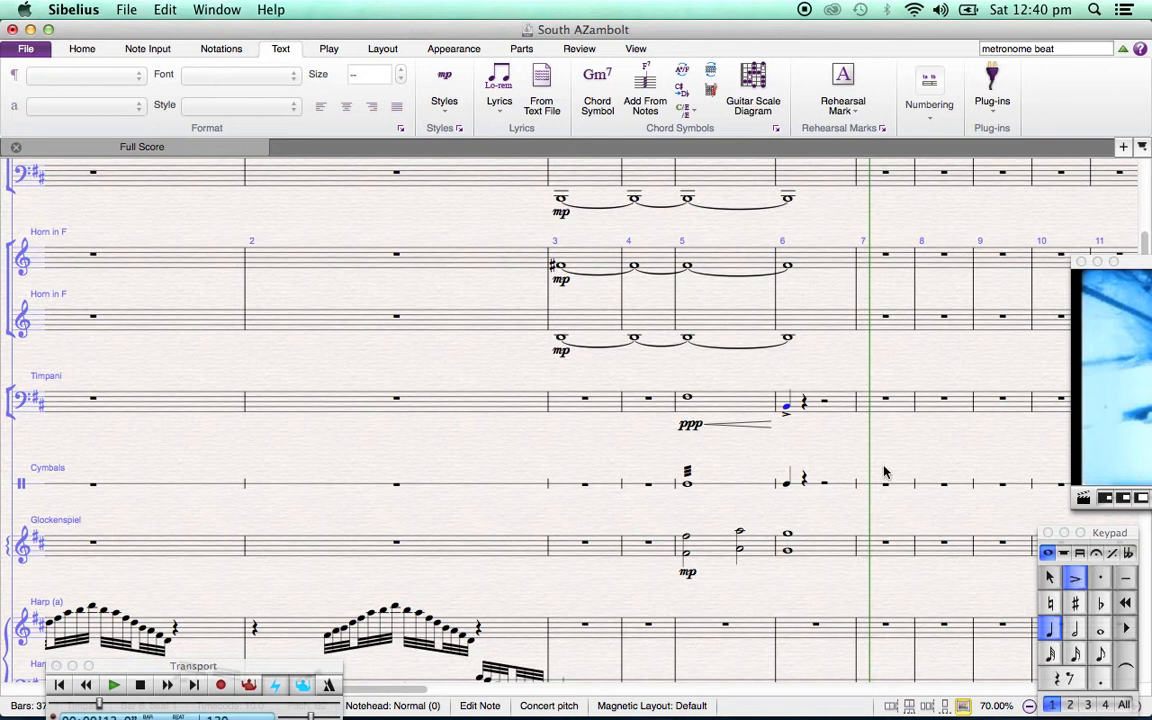
Add an ff expression marking under the timpani's quarter note in bar 6
click(820, 410)
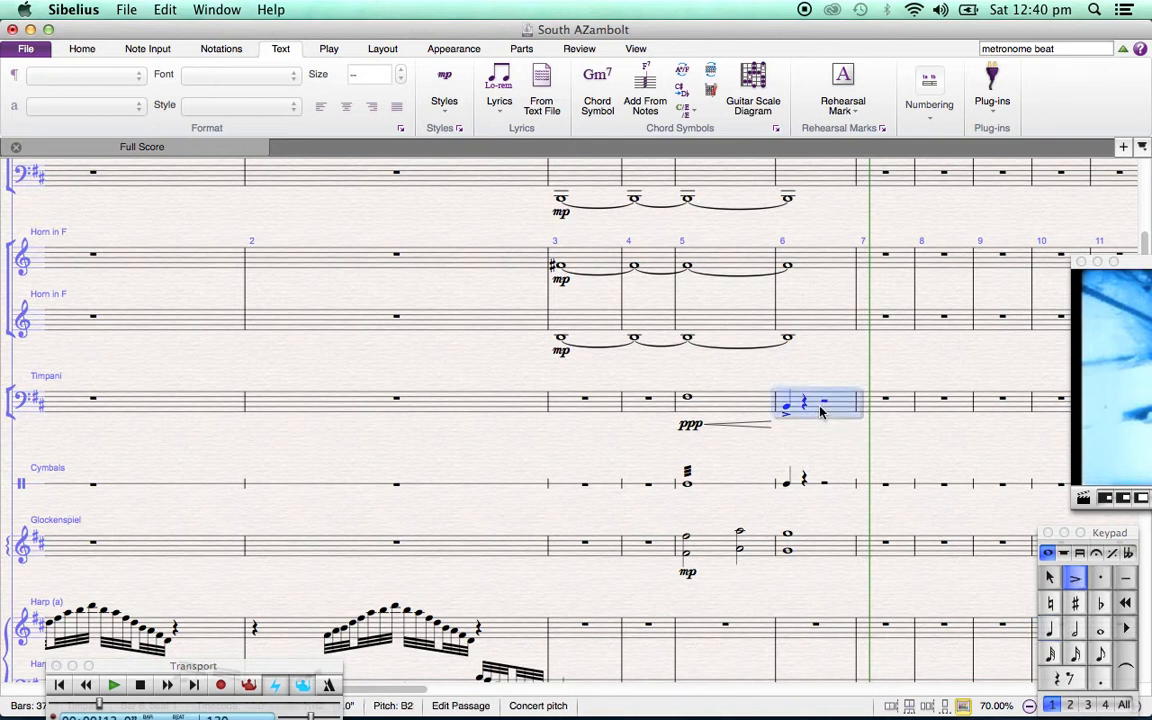
key(super+e)
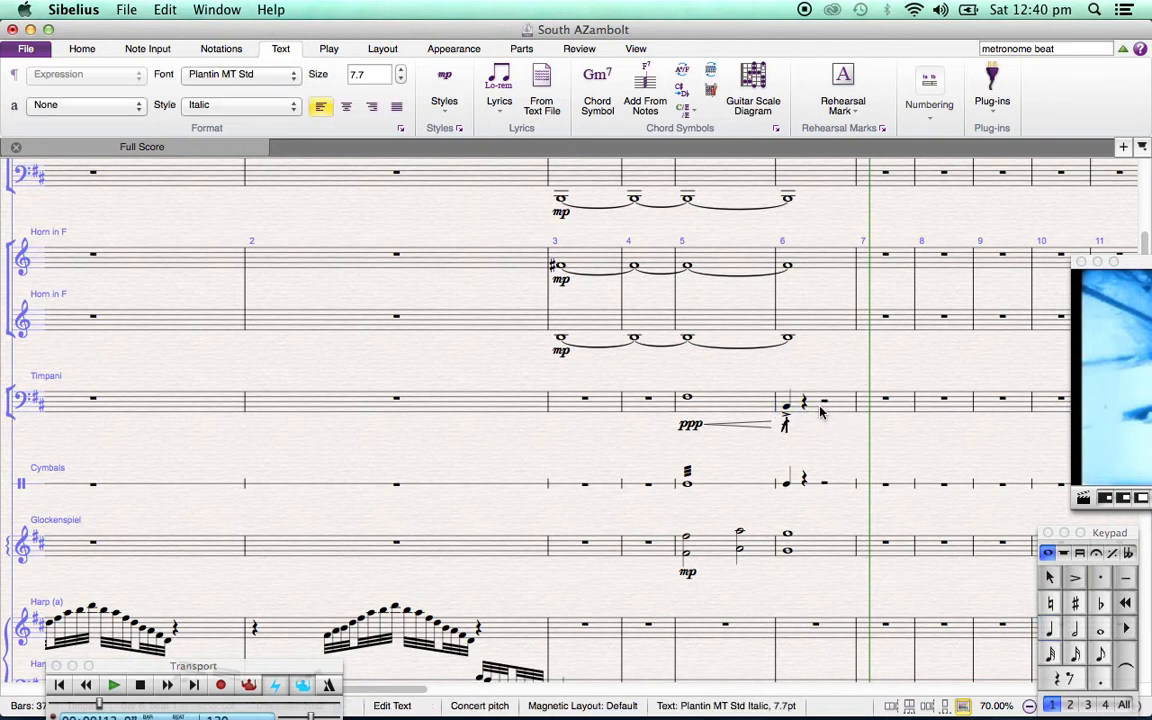
text(ff)
key(Escape)
key(Escape)
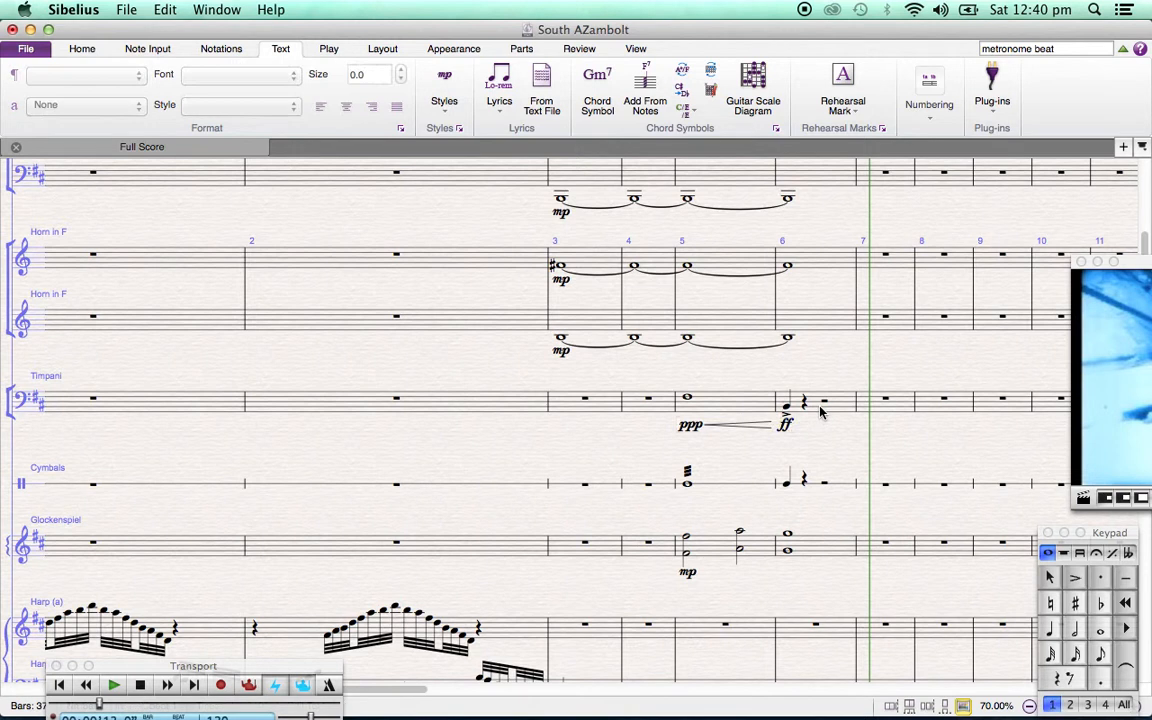
Add a ppp marking and a crescendo hairpin under the Cymbals' whole note in bar 5
click(709, 486)
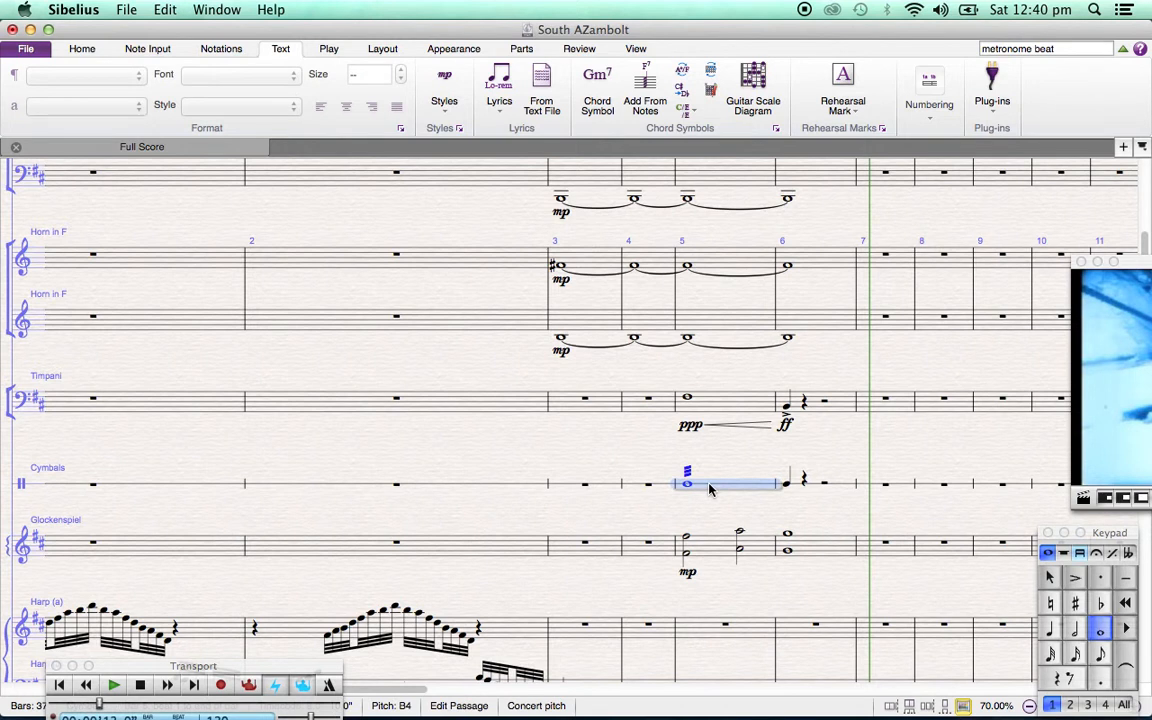
key(super+e)
text(ppp)
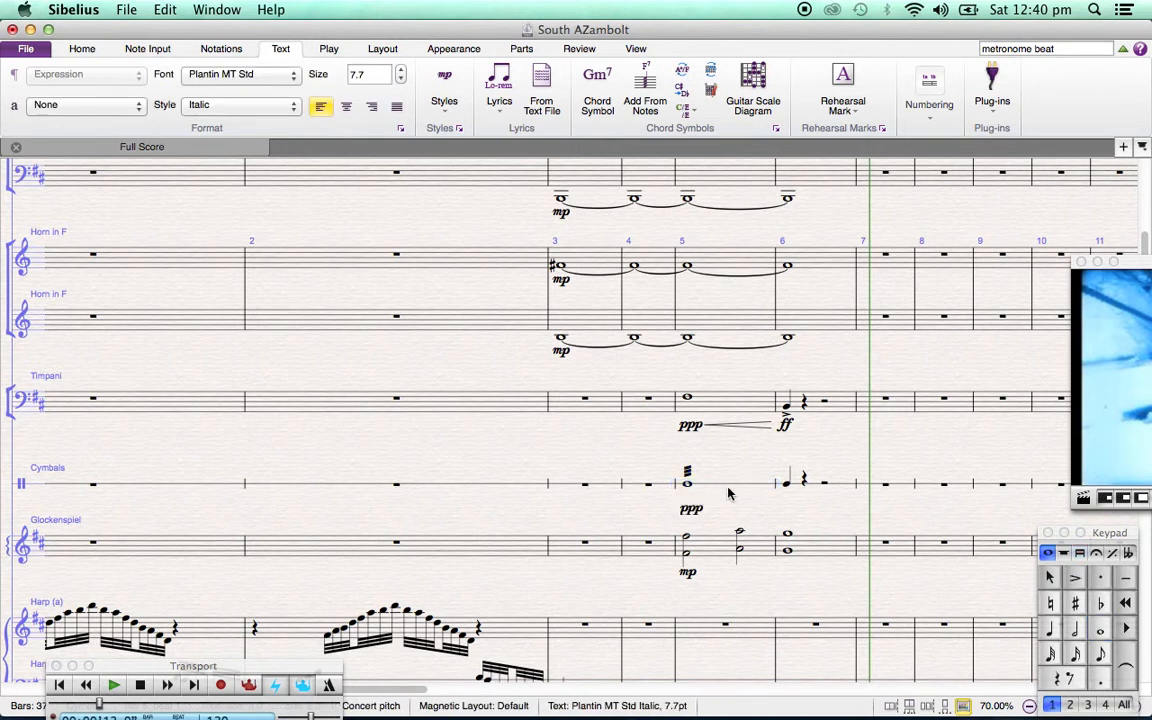
key(Escape)
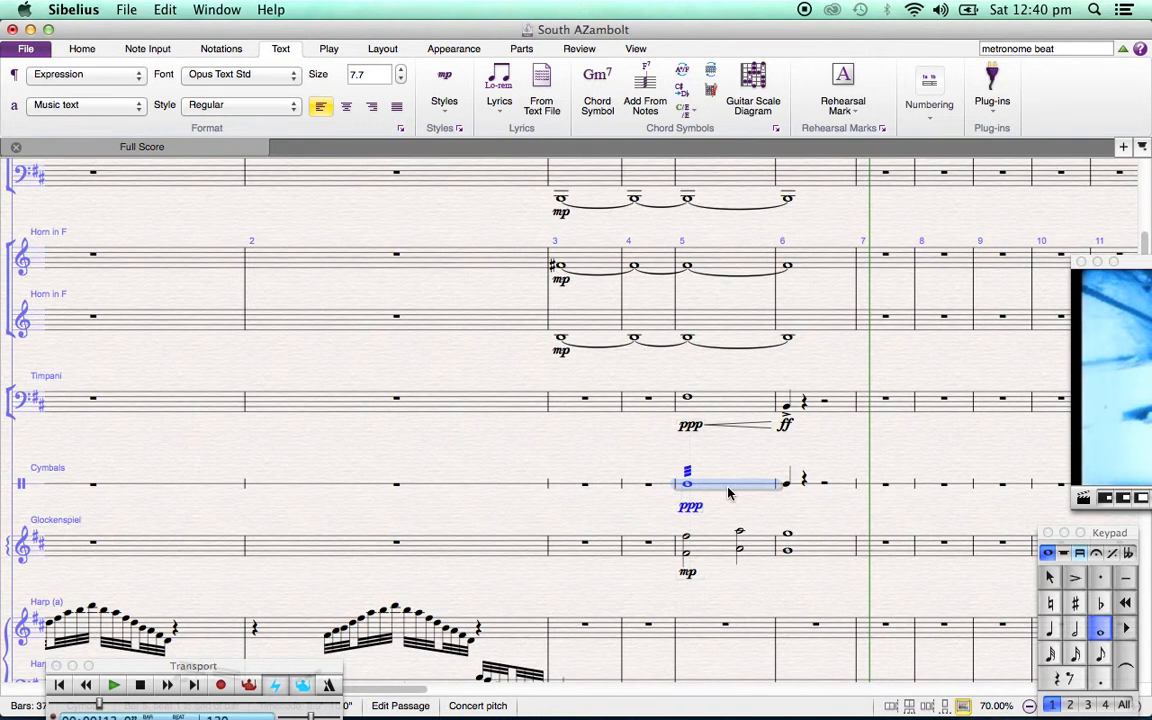
key(h)
Put an accent and an ff expression marking on the Cymbals' quarter note in bar 6
click(789, 485)
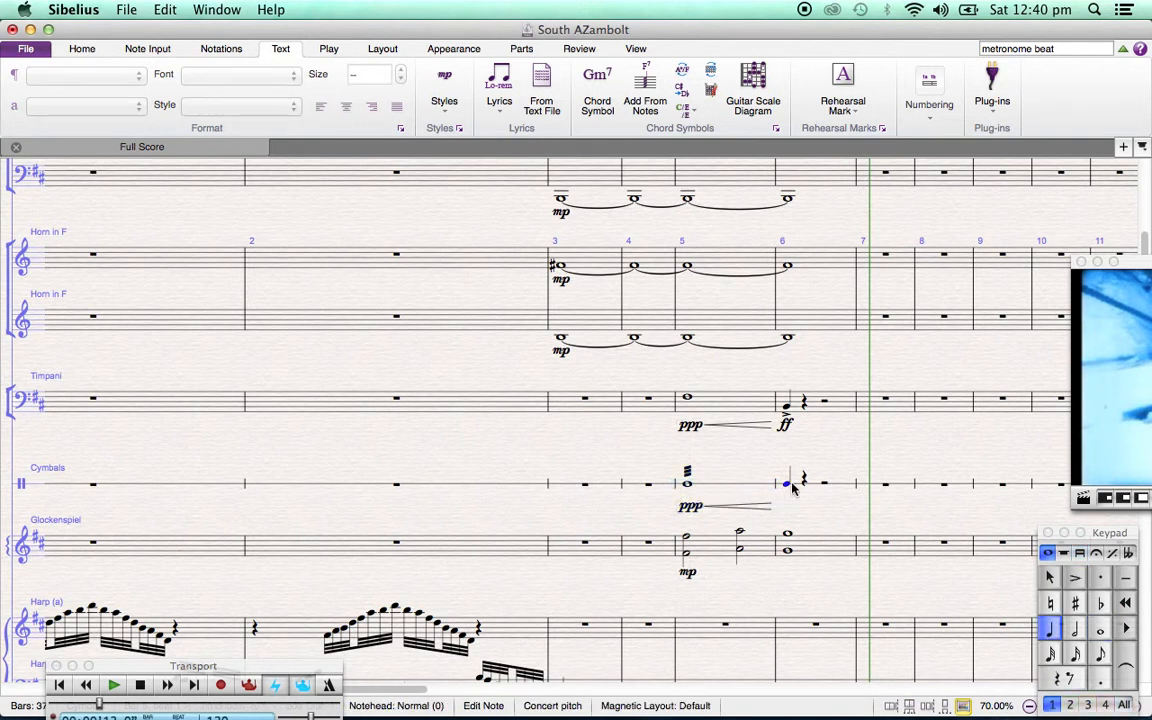
click(1076, 579)
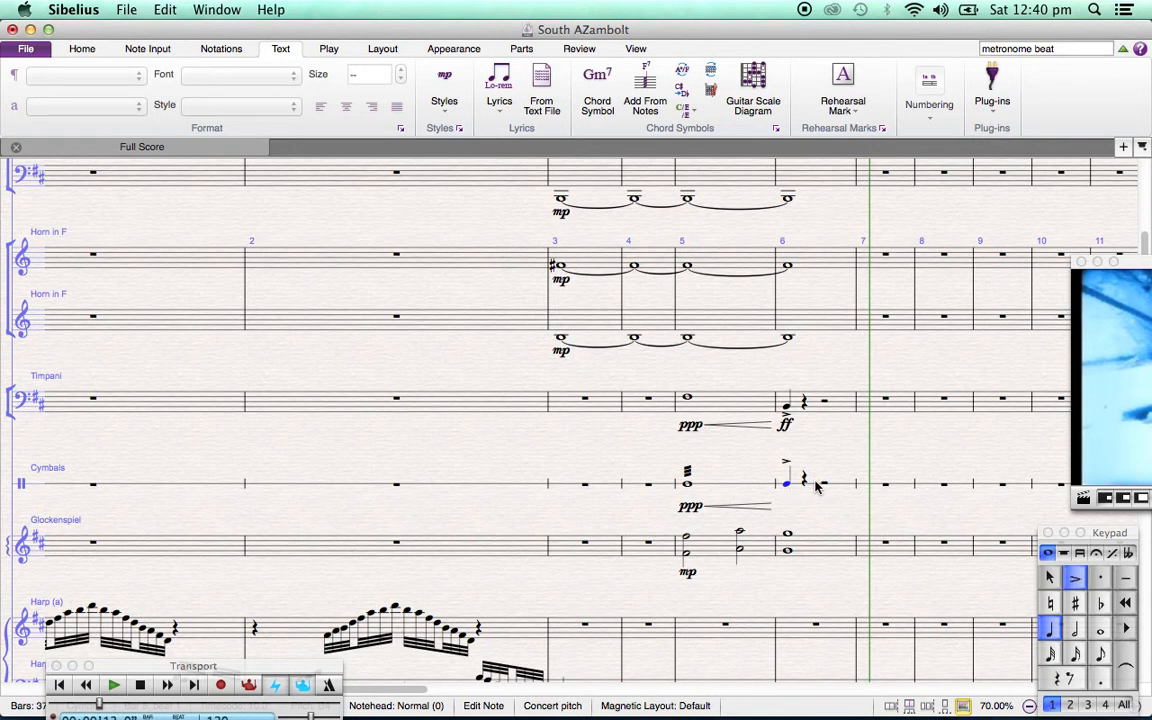
click(816, 485)
key(super+e)
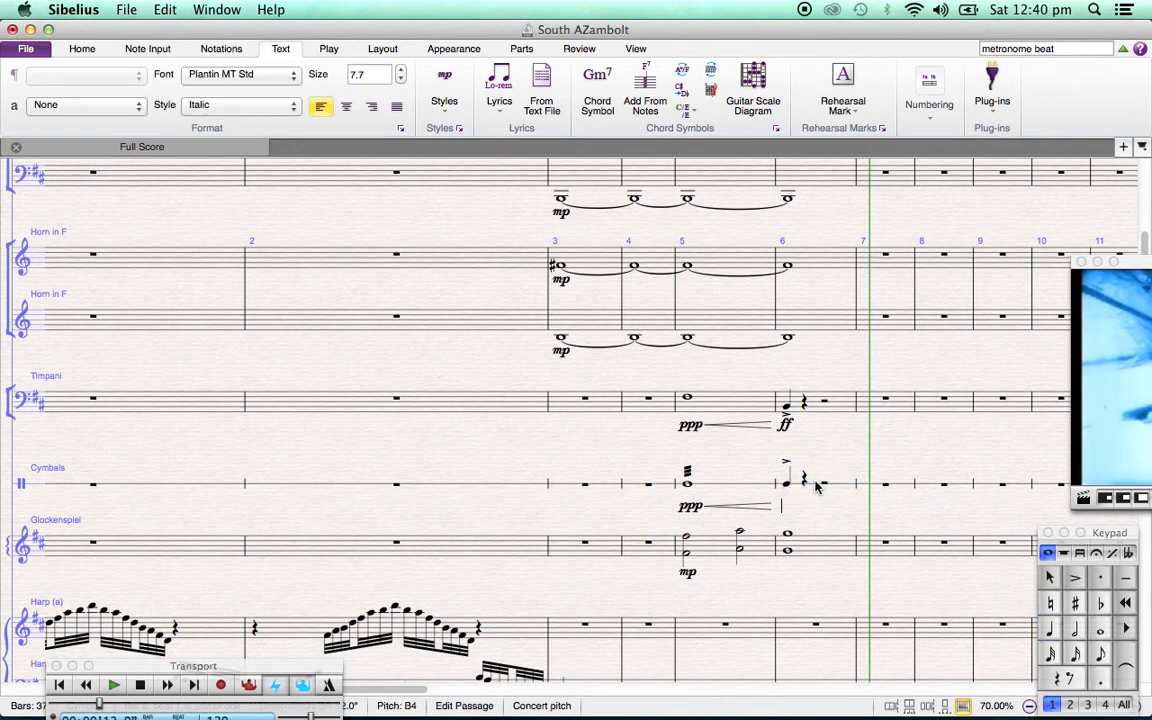
key(super+f)
key(super+f)
key(Escape)
key(Escape)
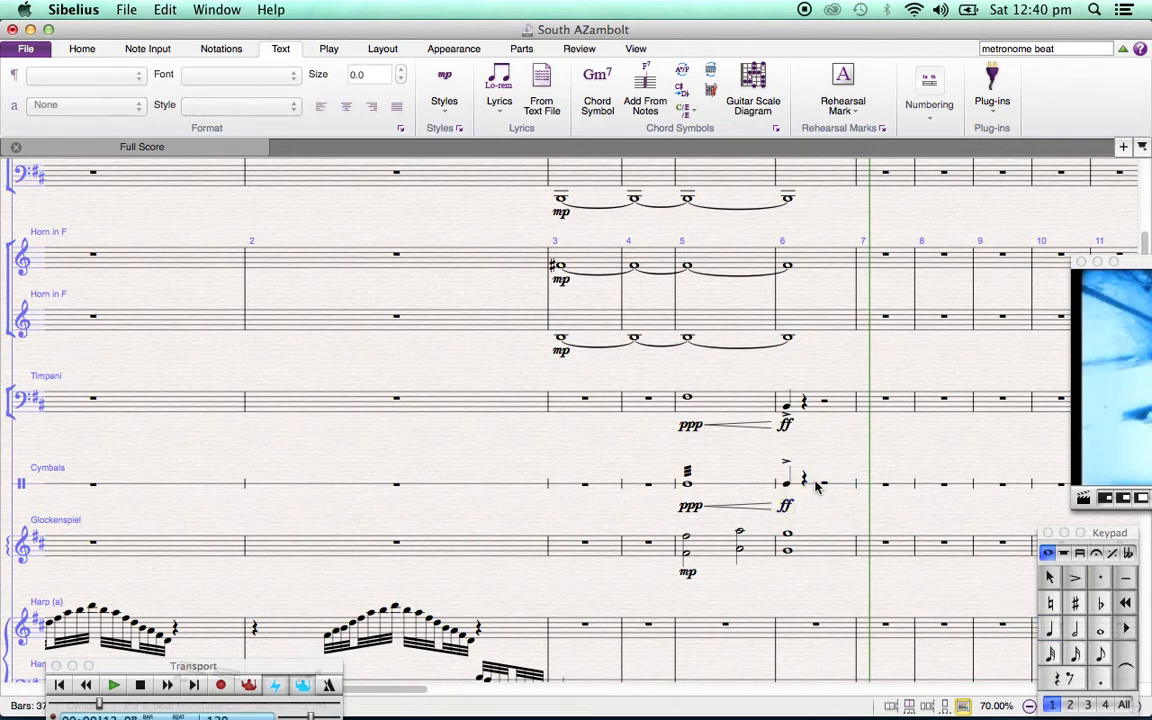
Play back only the Timpani and Cymbals passage in bars 5 and 6
click(737, 403)
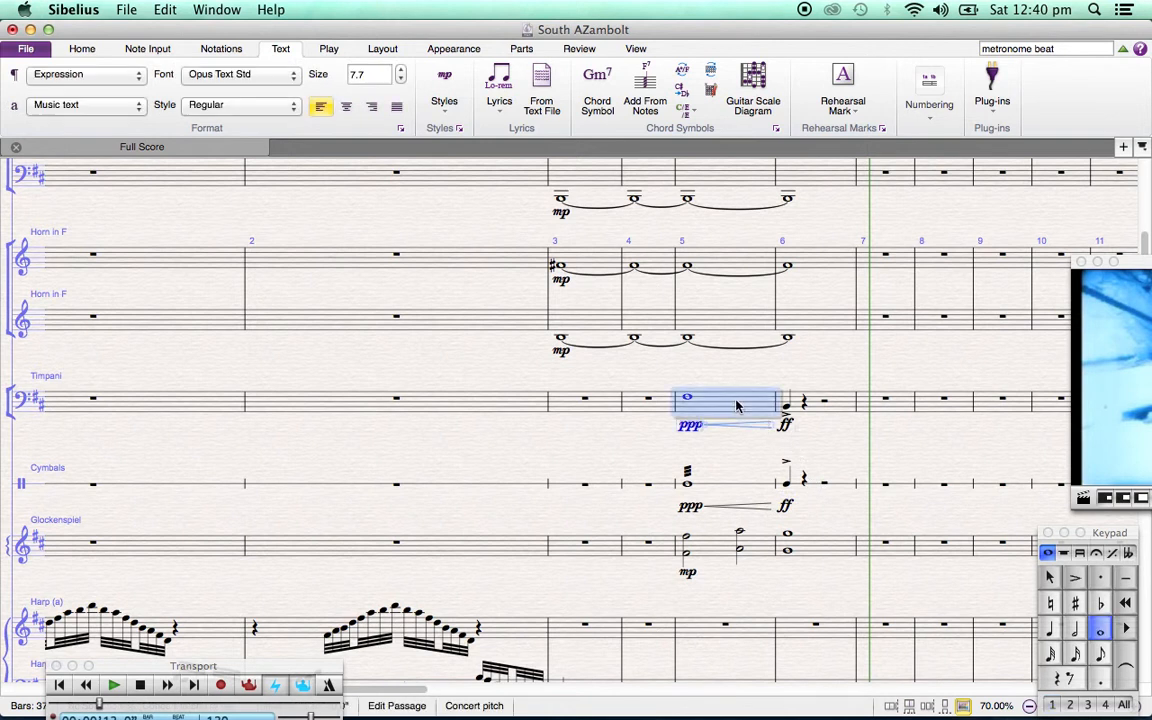
shift+click(816, 490)
key(p)
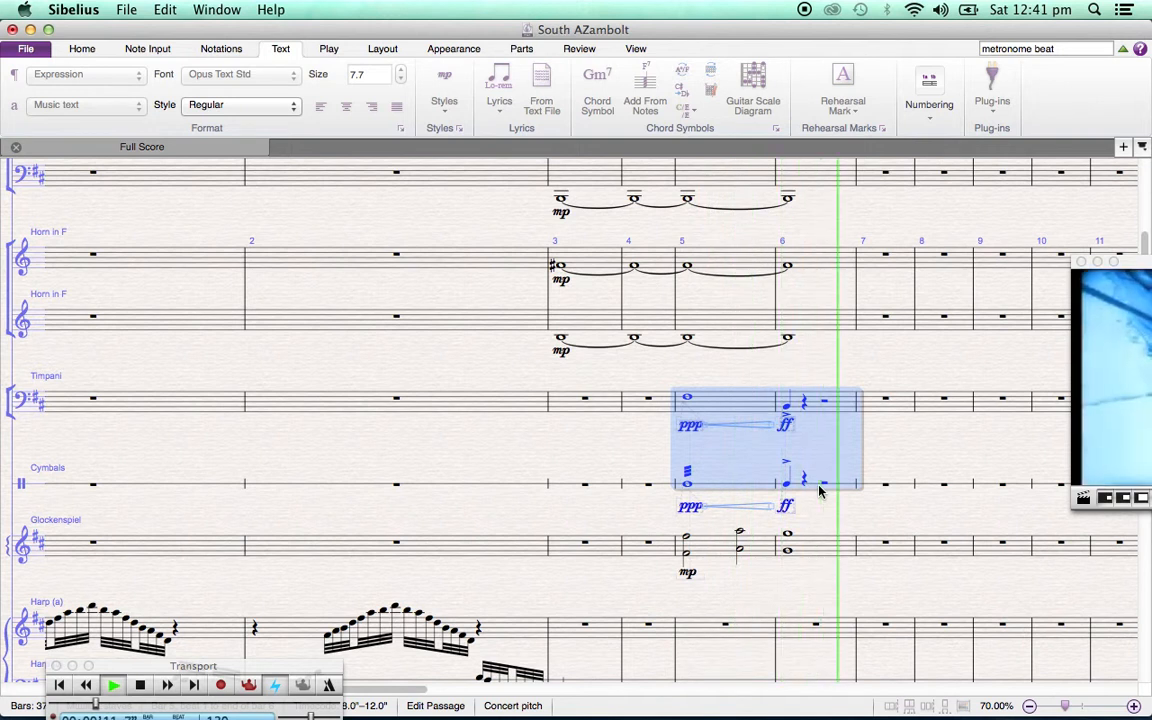
key(Escape)
key(Escape)
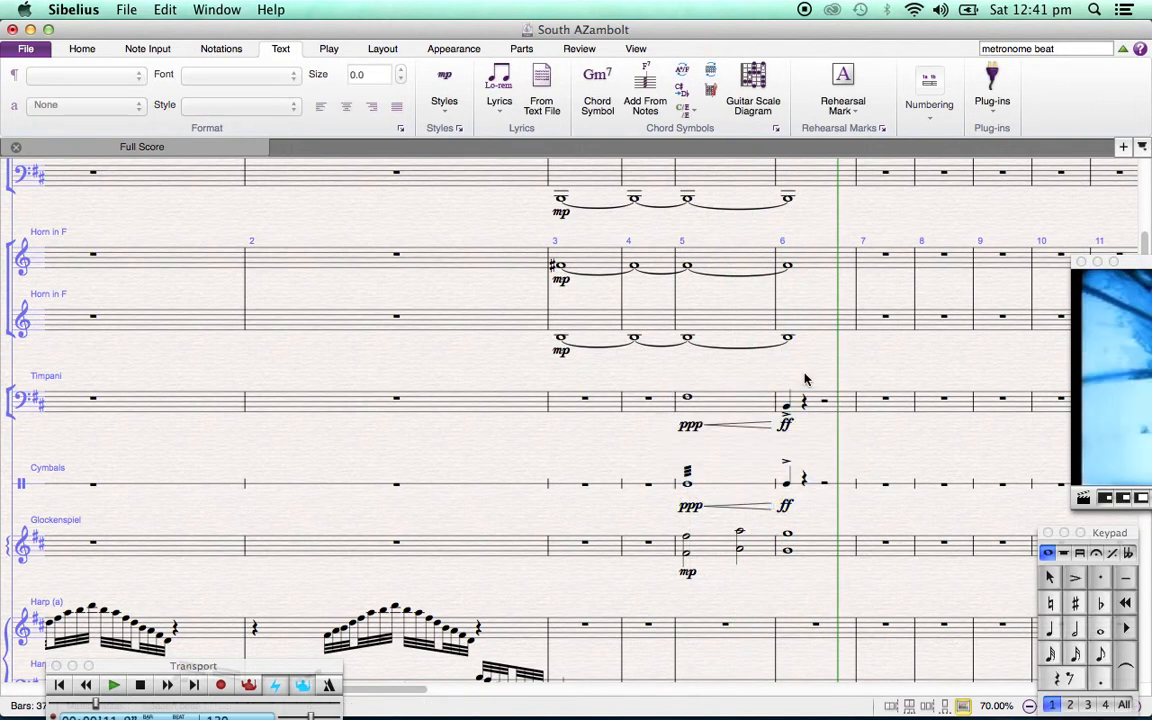
Add a three-stroke tremolo to the timpani's whole note in bar 5
click(674, 396)
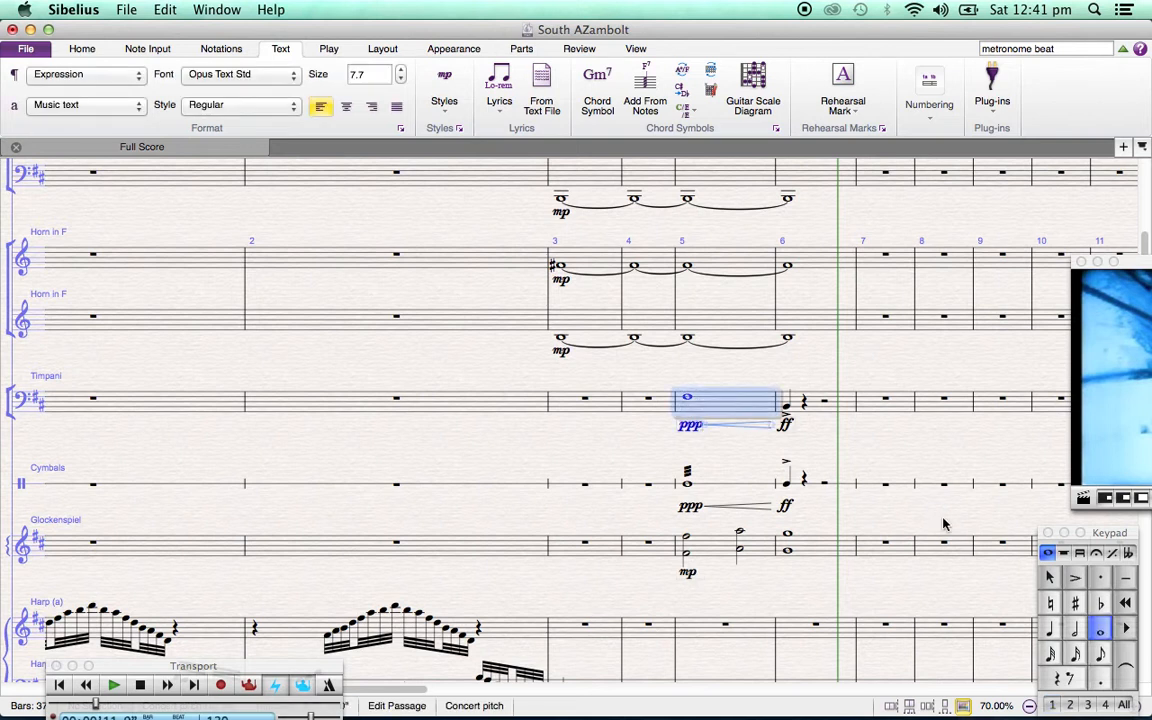
key(F8)
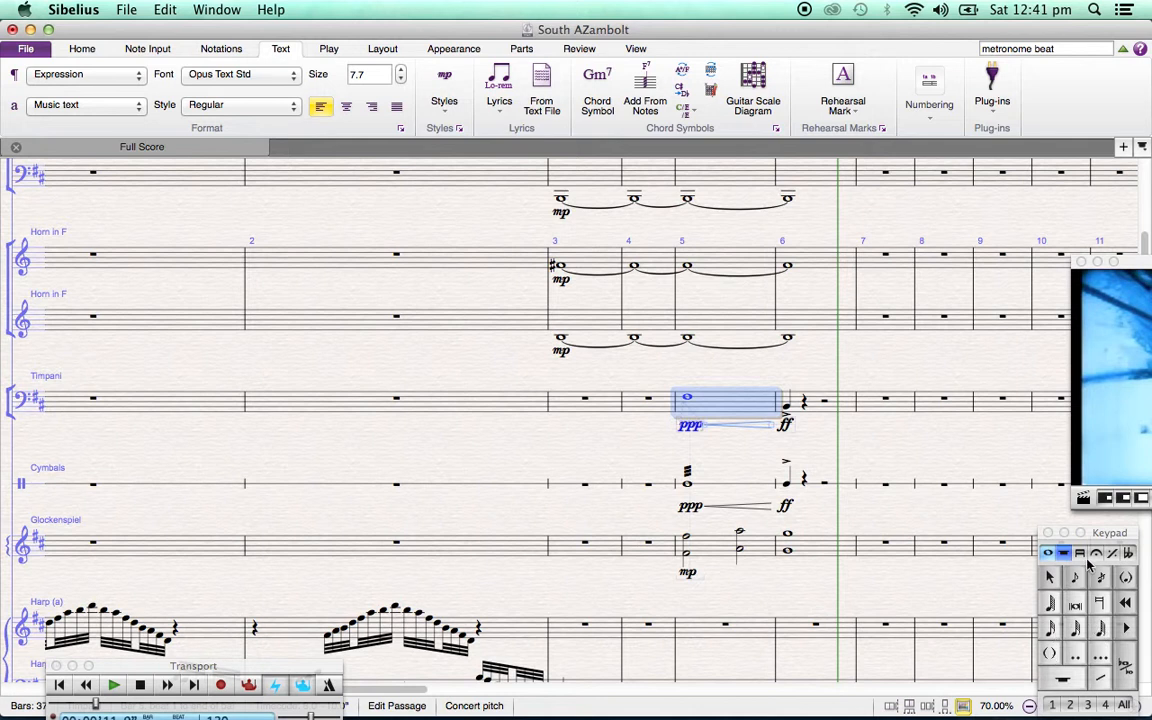
click(1081, 555)
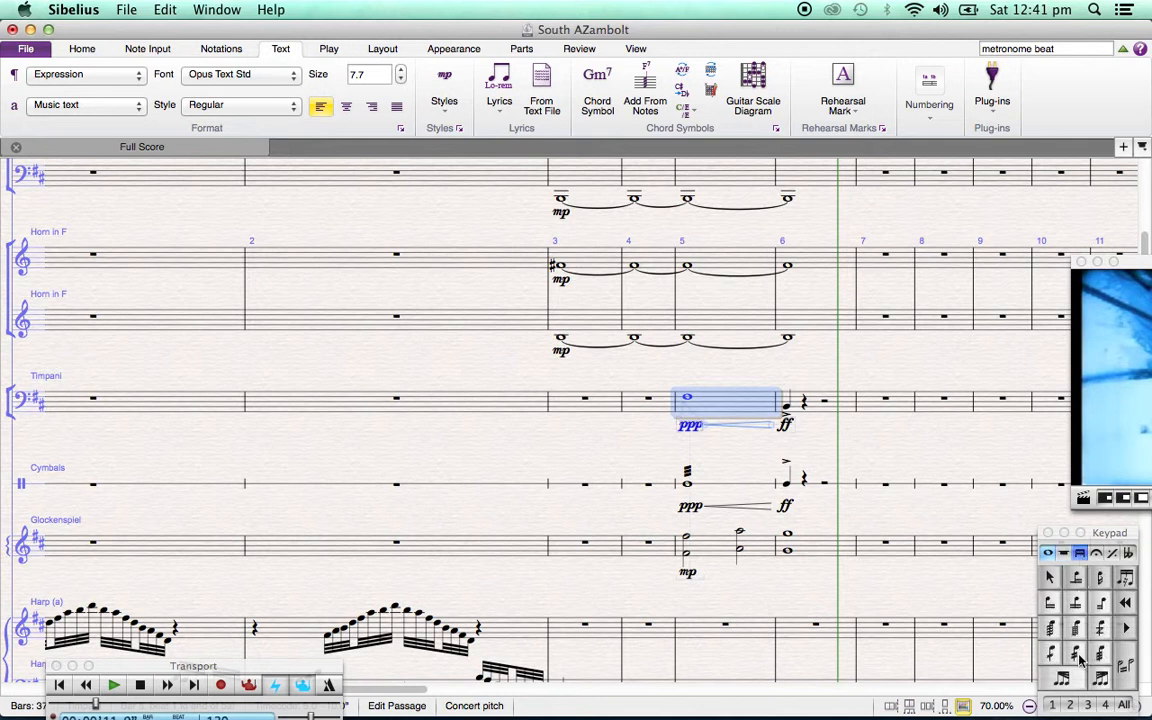
click(1103, 655)
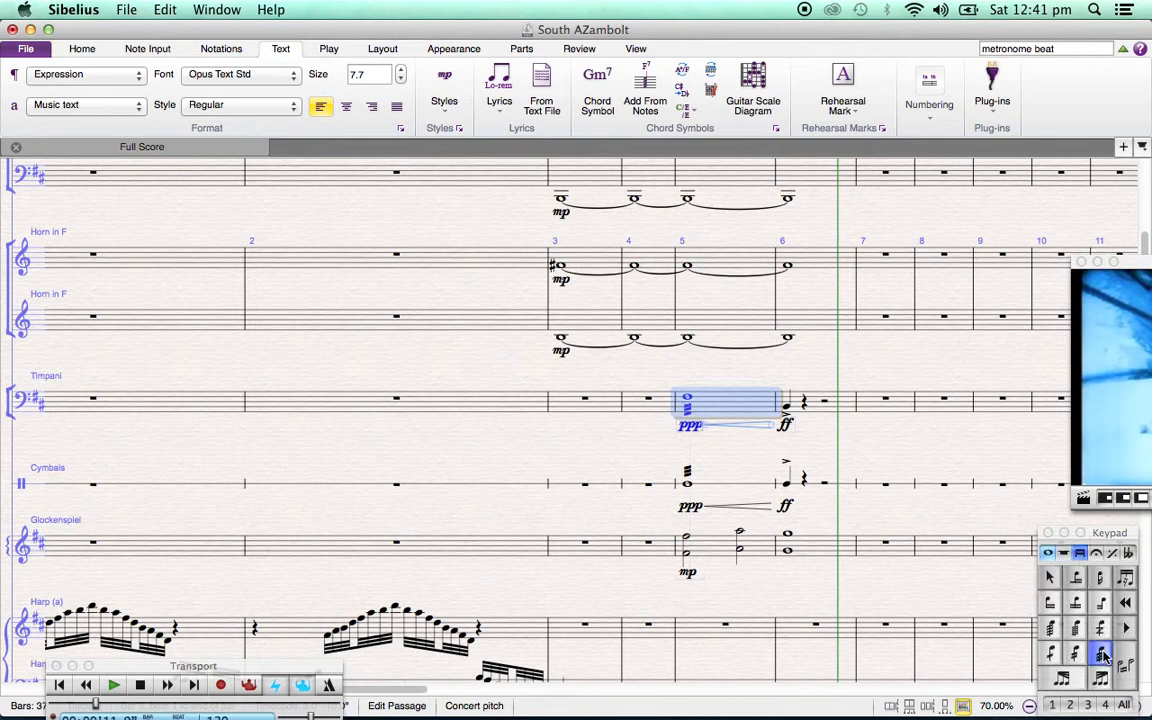
key(Escape)
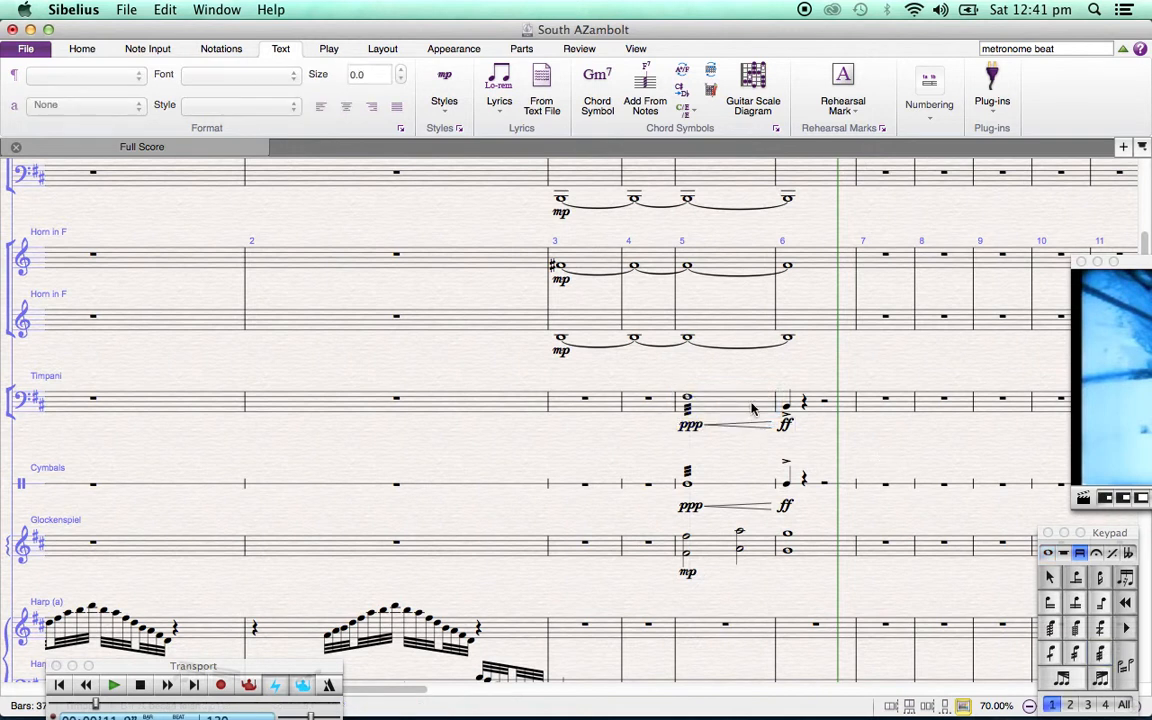
Replay the Timpani and Cymbals in bars 5 and 6 to hear the timpani tremolo
click(753, 408)
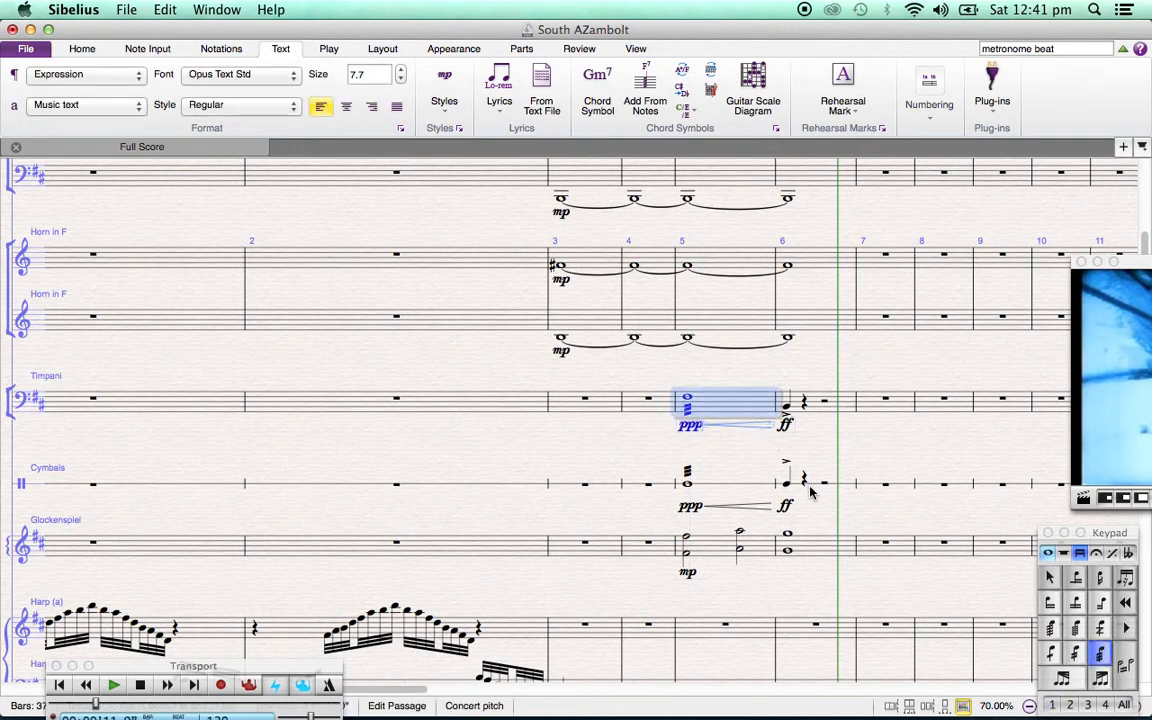
shift+click(811, 490)
key(space)
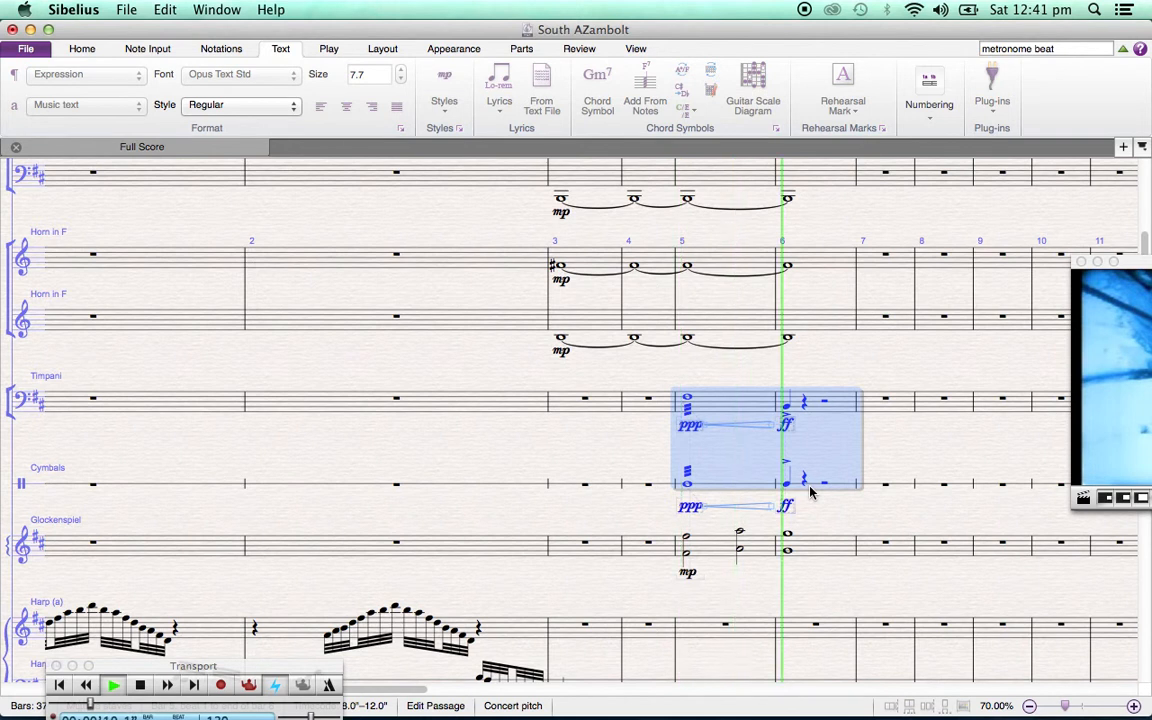
key(space)
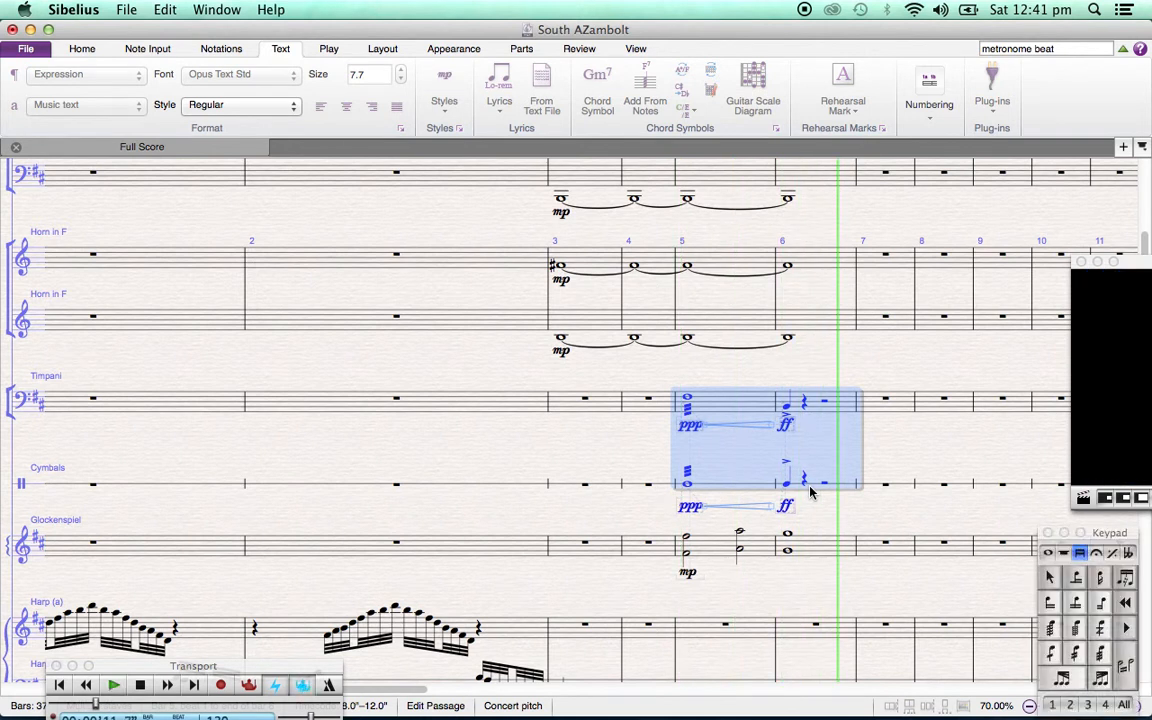
click(730, 372)
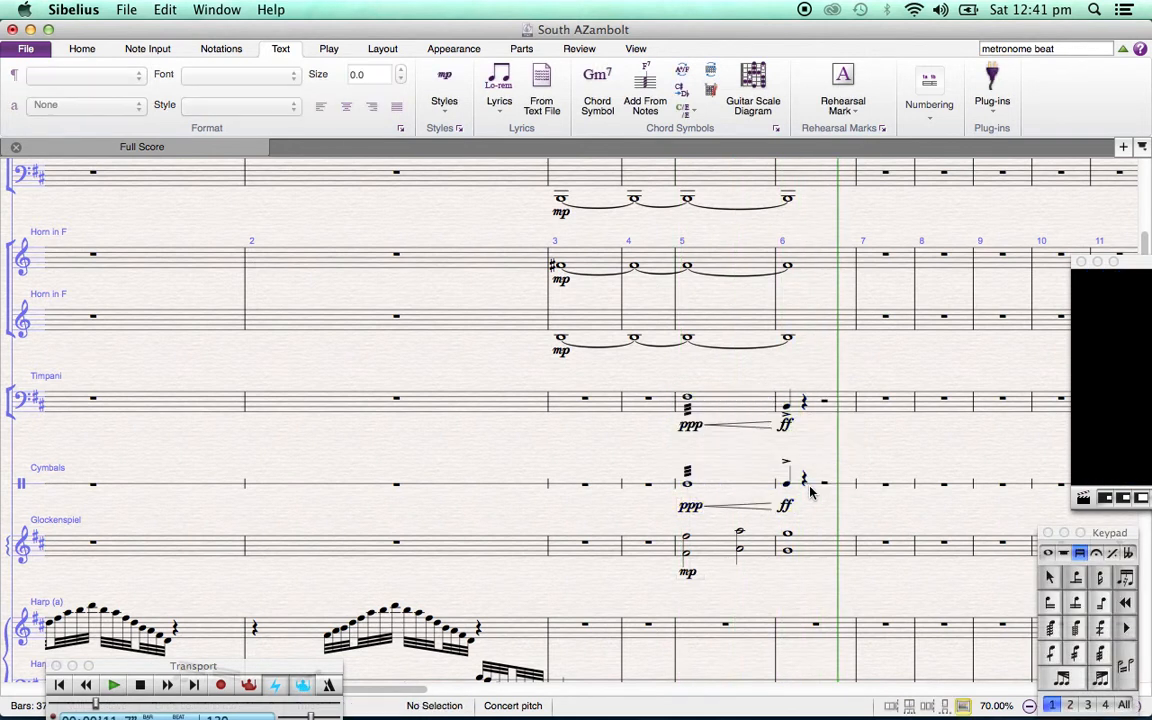
click(713, 406)
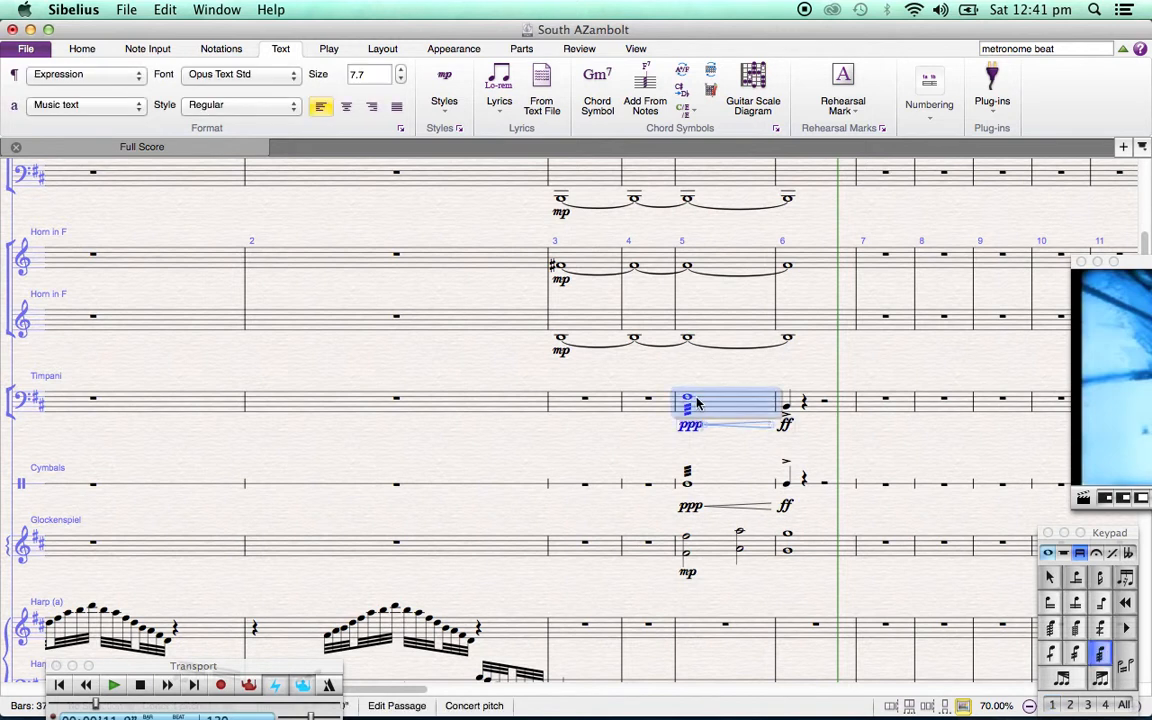
click(687, 398)
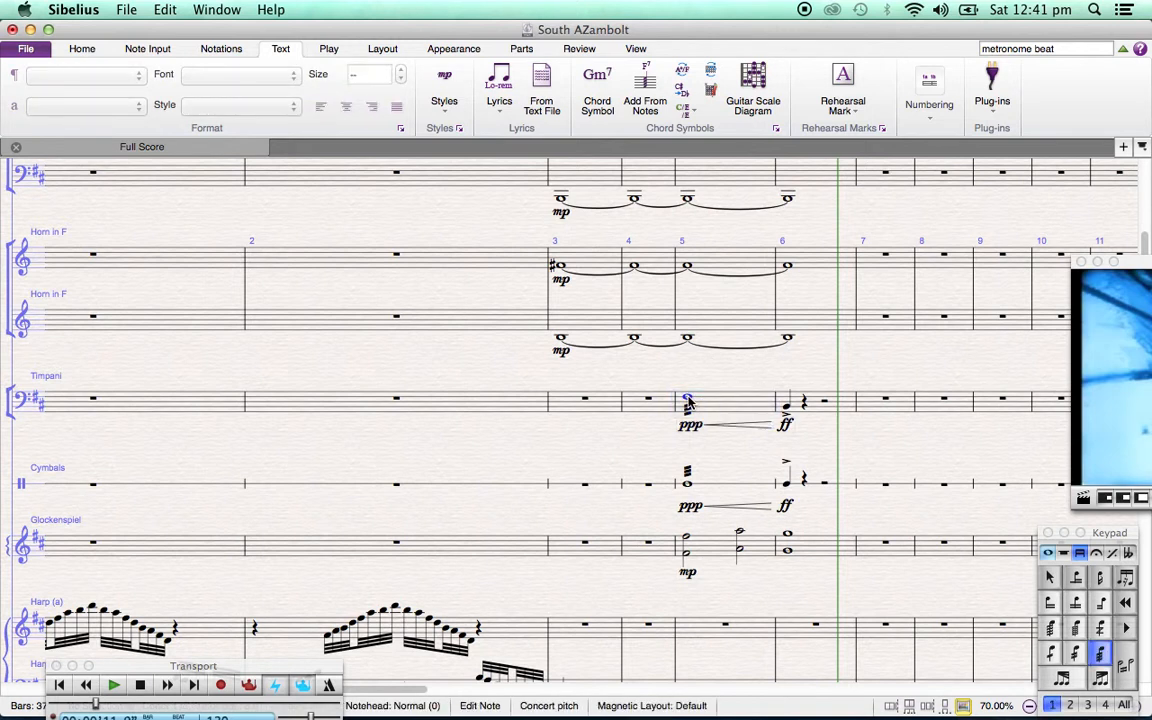
key(shift+Down)
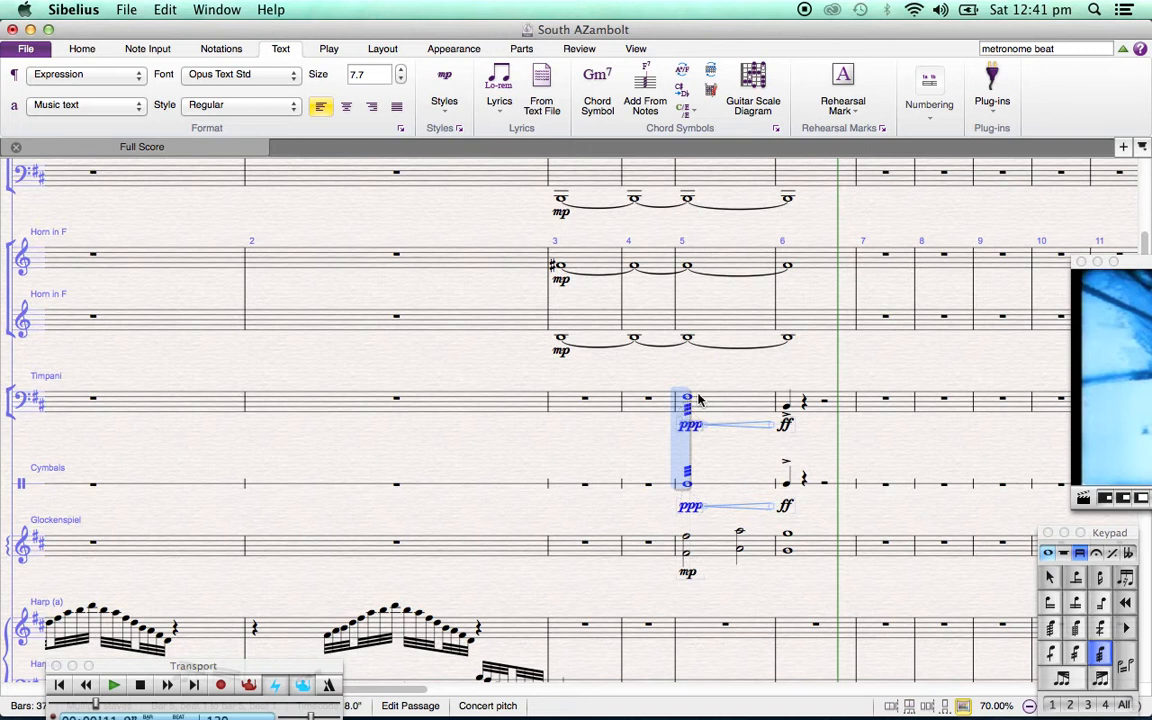
key(Escape)
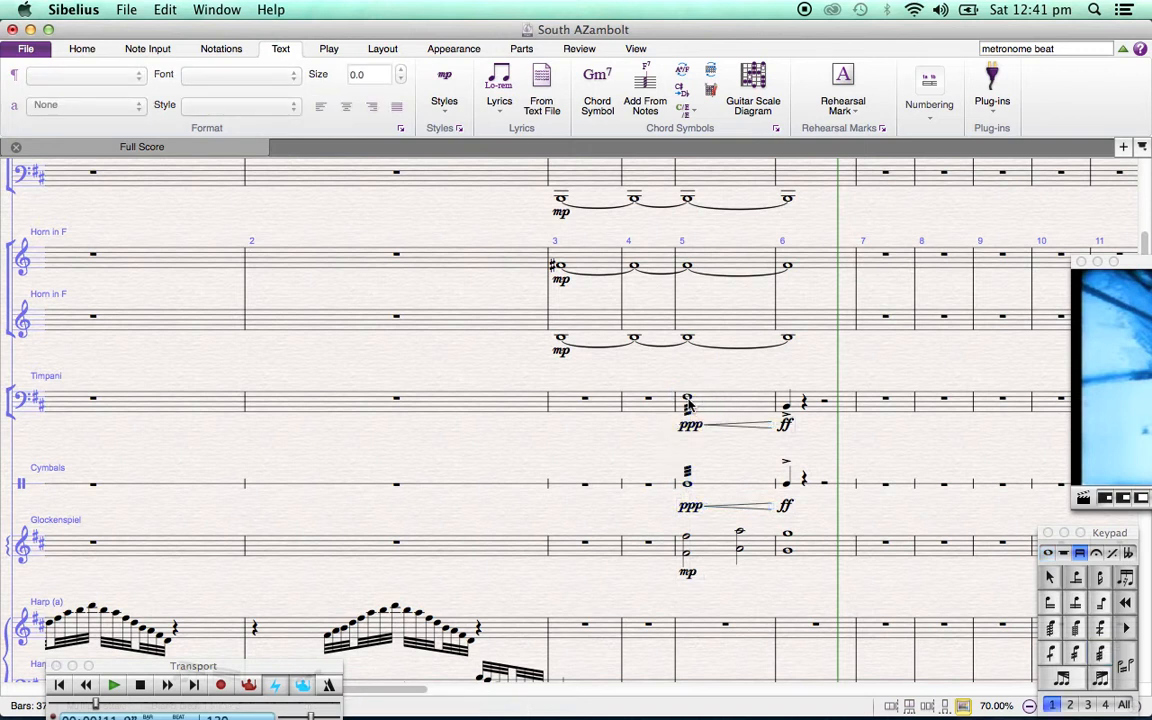
Transpose the timpani's tremolo whole note in bar 5 down an octave
click(687, 400)
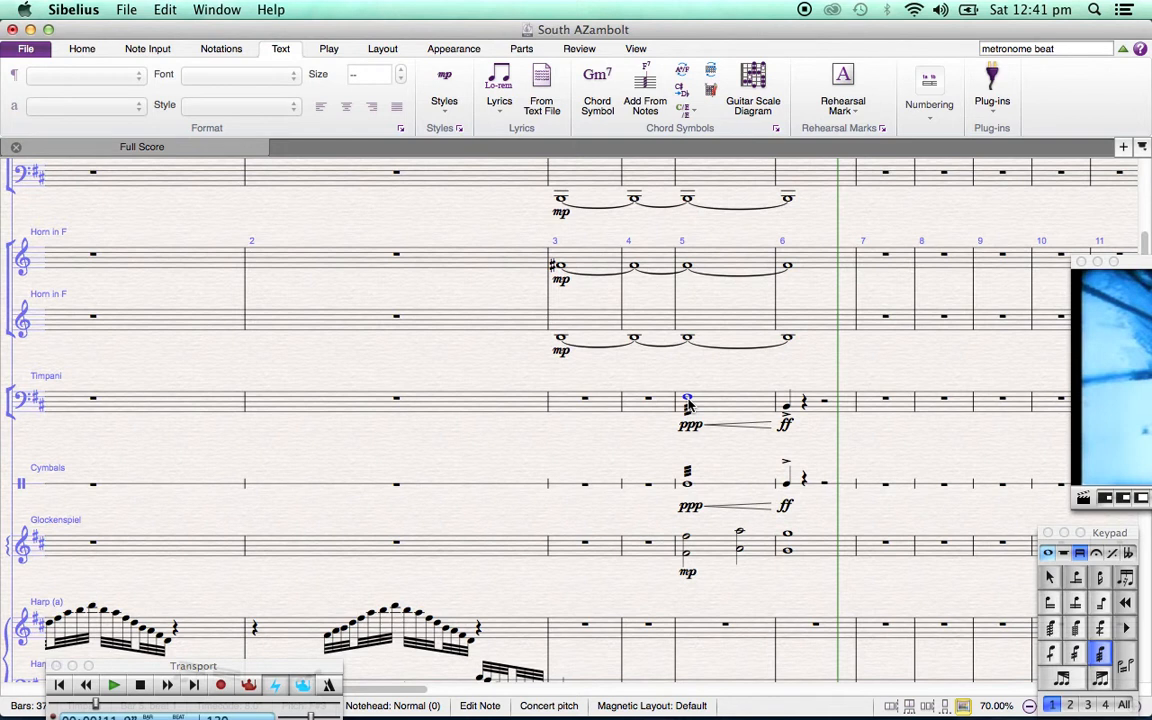
key(super+Down)
key(Right)
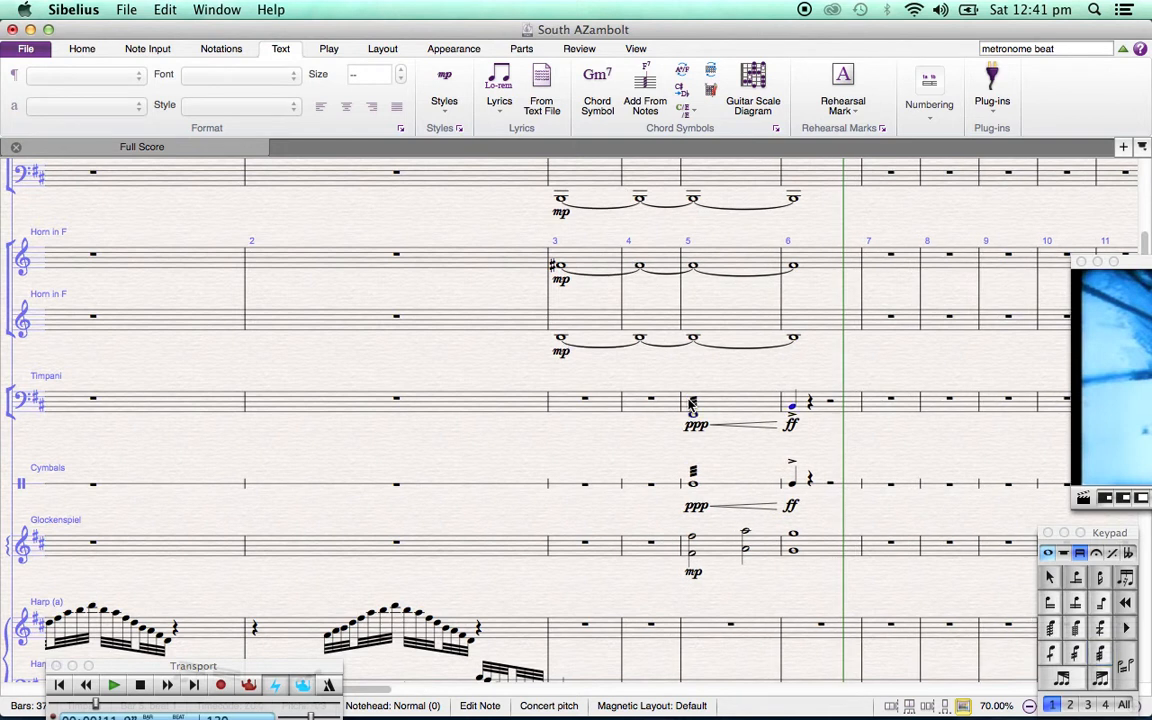
Clear the selection and play back the opening bars with all instruments through bar 6
click(738, 363)
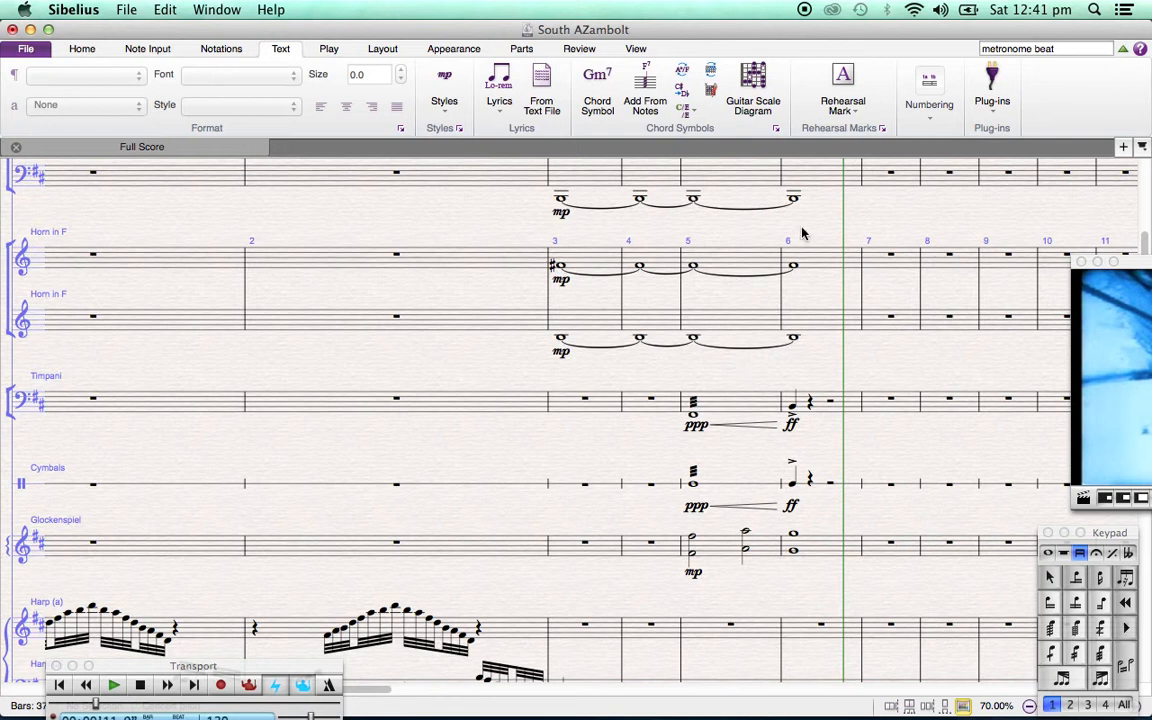
key(space)
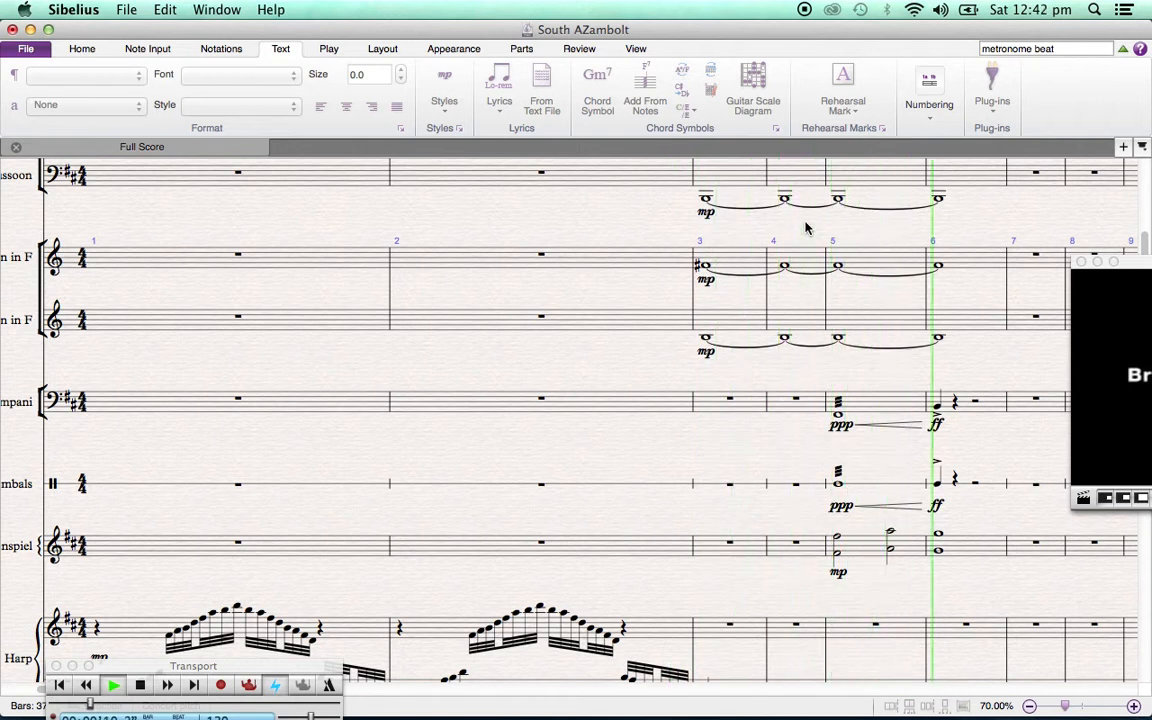
key(space)
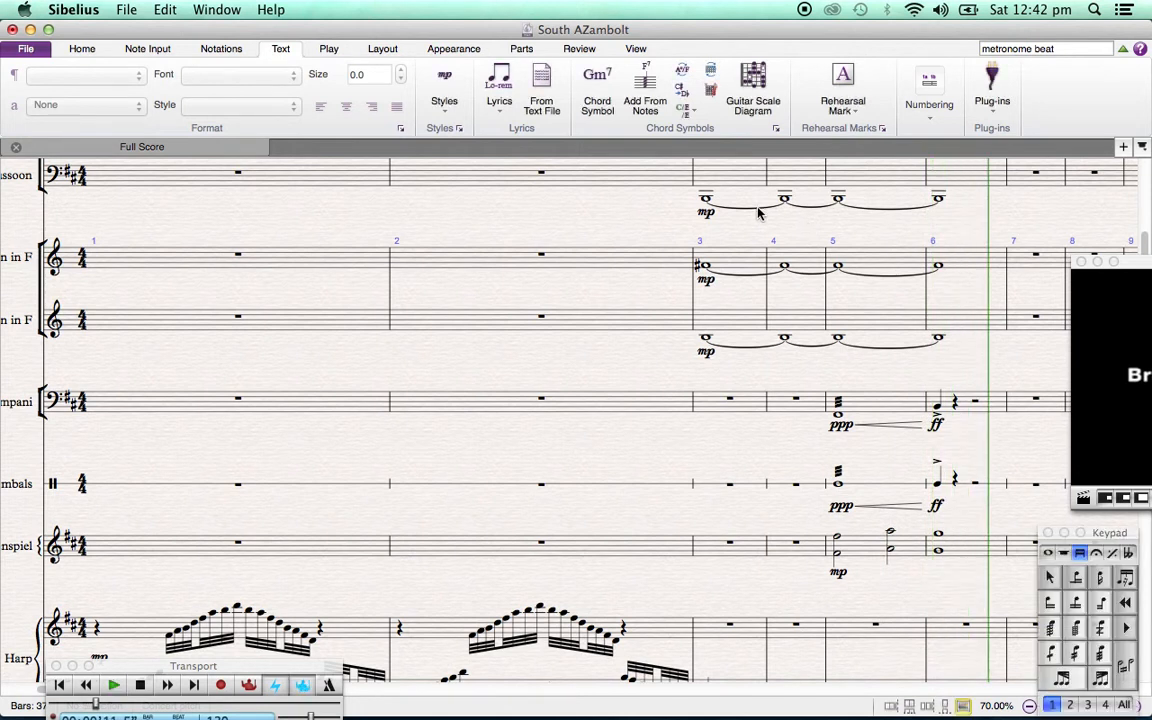
Pull the video window into full view to check its current frame, and tuck it back beside the score
drag(925, 368, 604, 352)
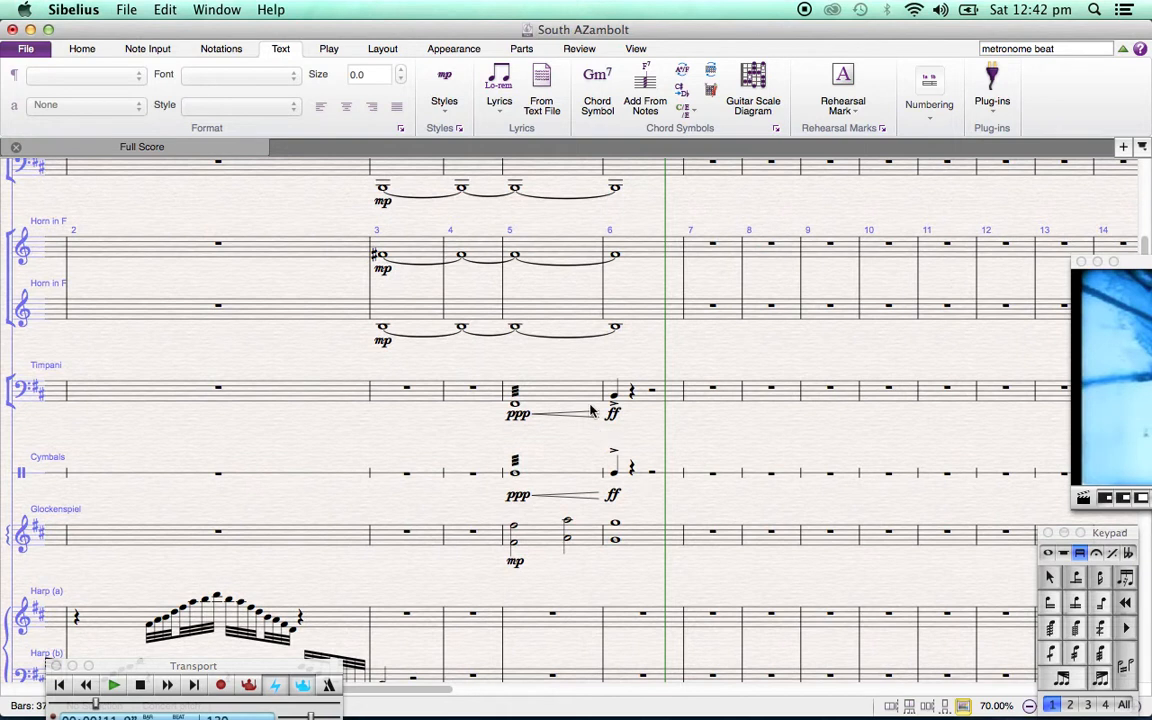
drag(1137, 261, 815, 258)
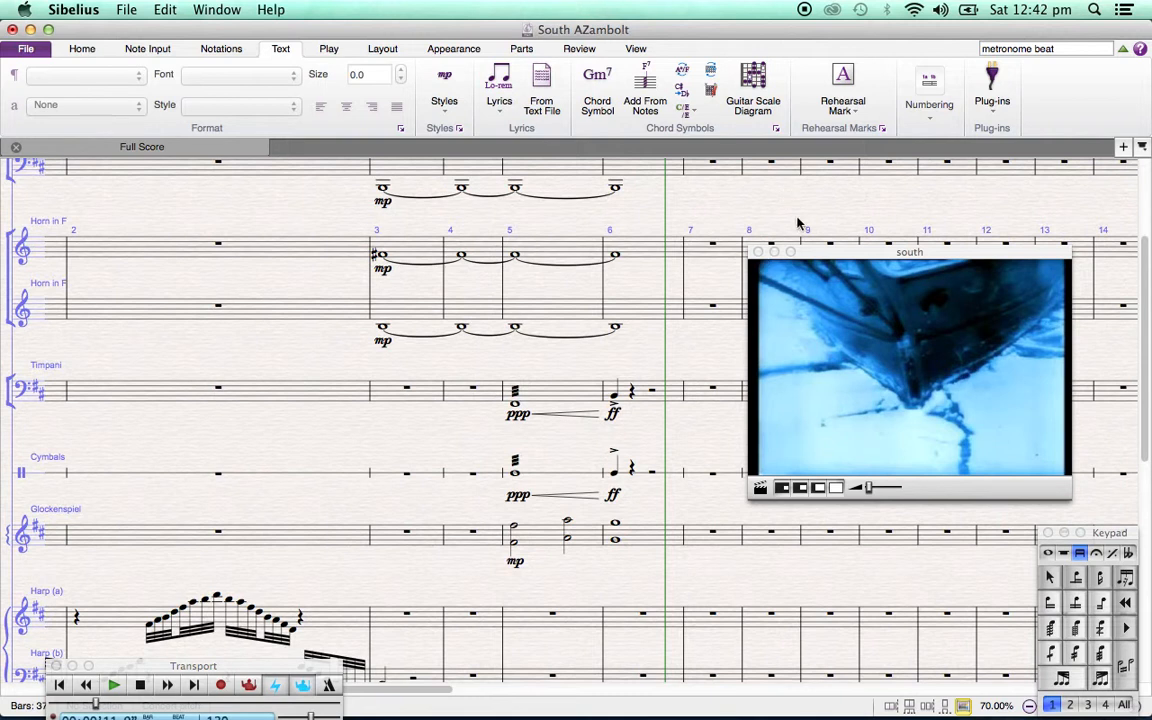
drag(805, 254, 1093, 292)
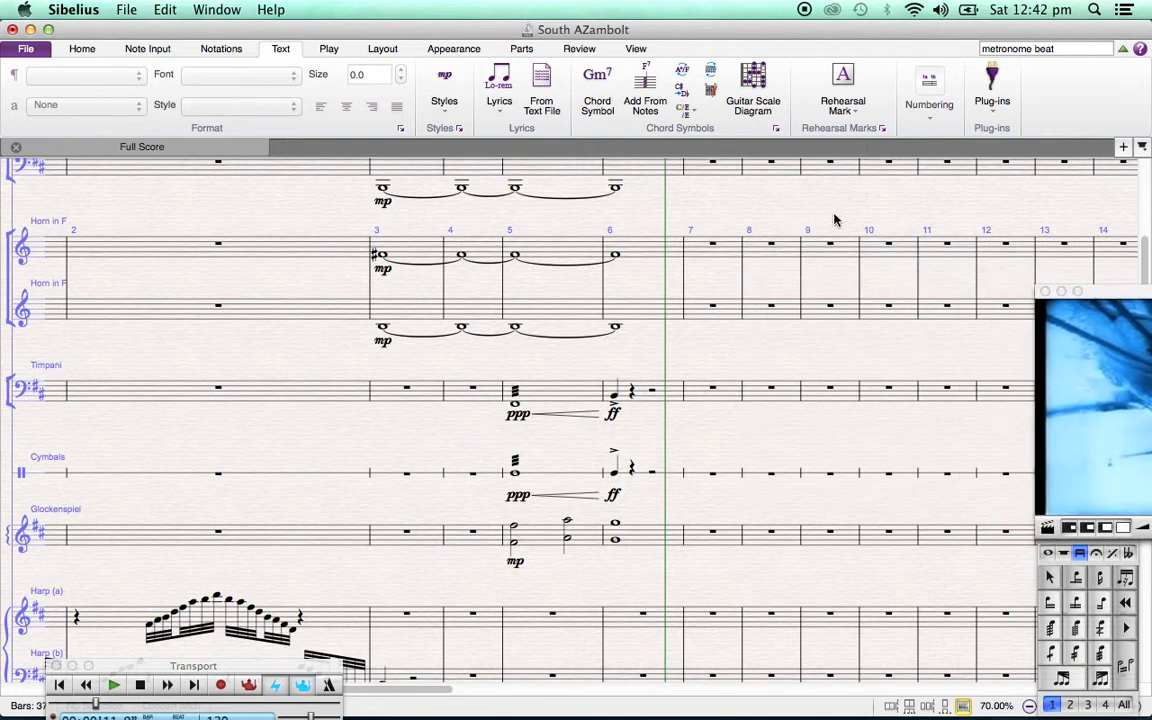
Play back the Oboe's bar 5 melody into bar 6, stop the playback and clear the selection
scroll(835, 219, up, 5)
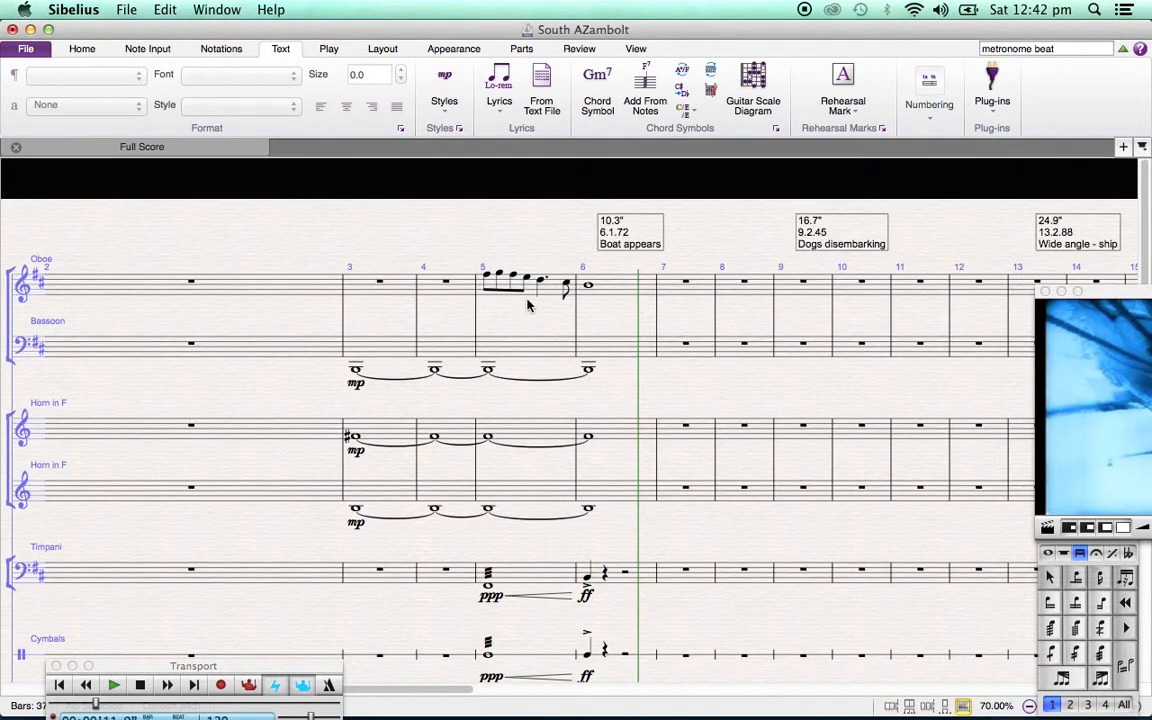
click(531, 291)
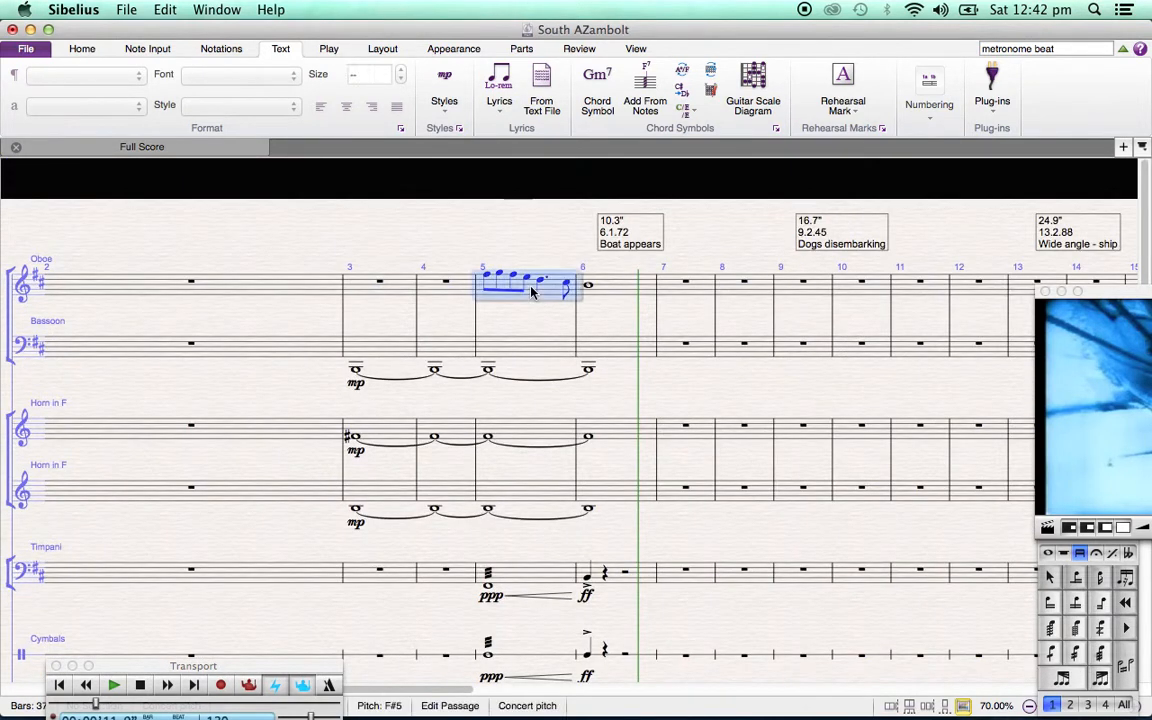
key(space)
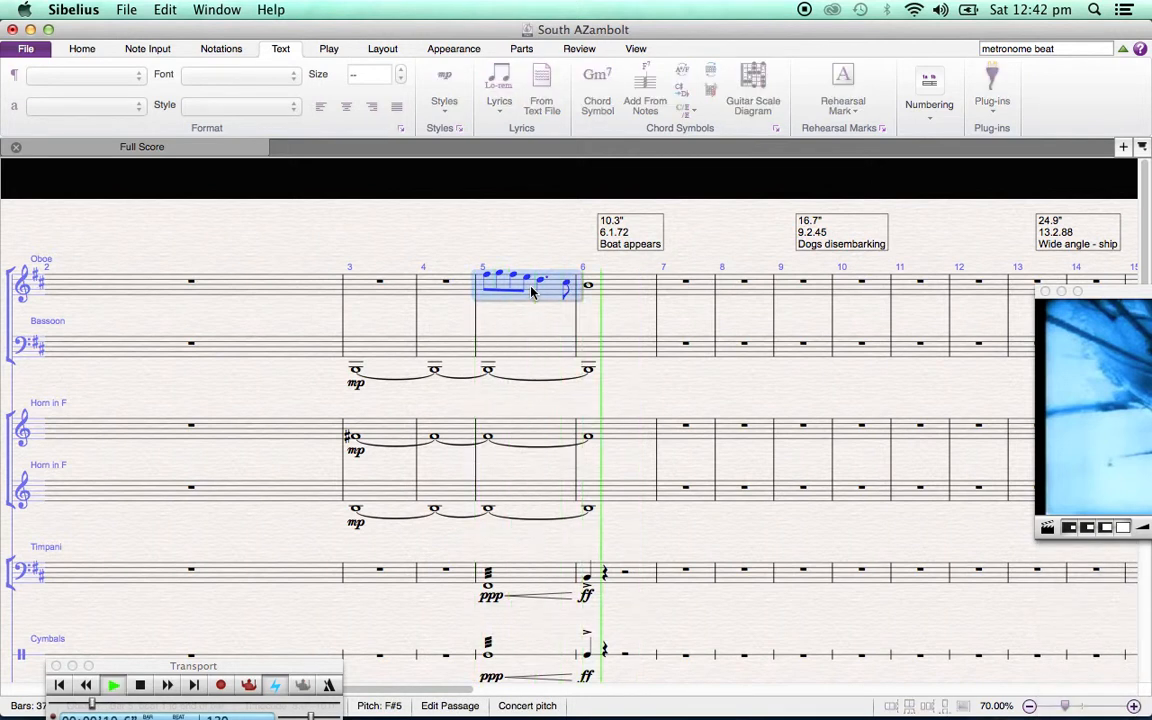
key(space)
click(537, 230)
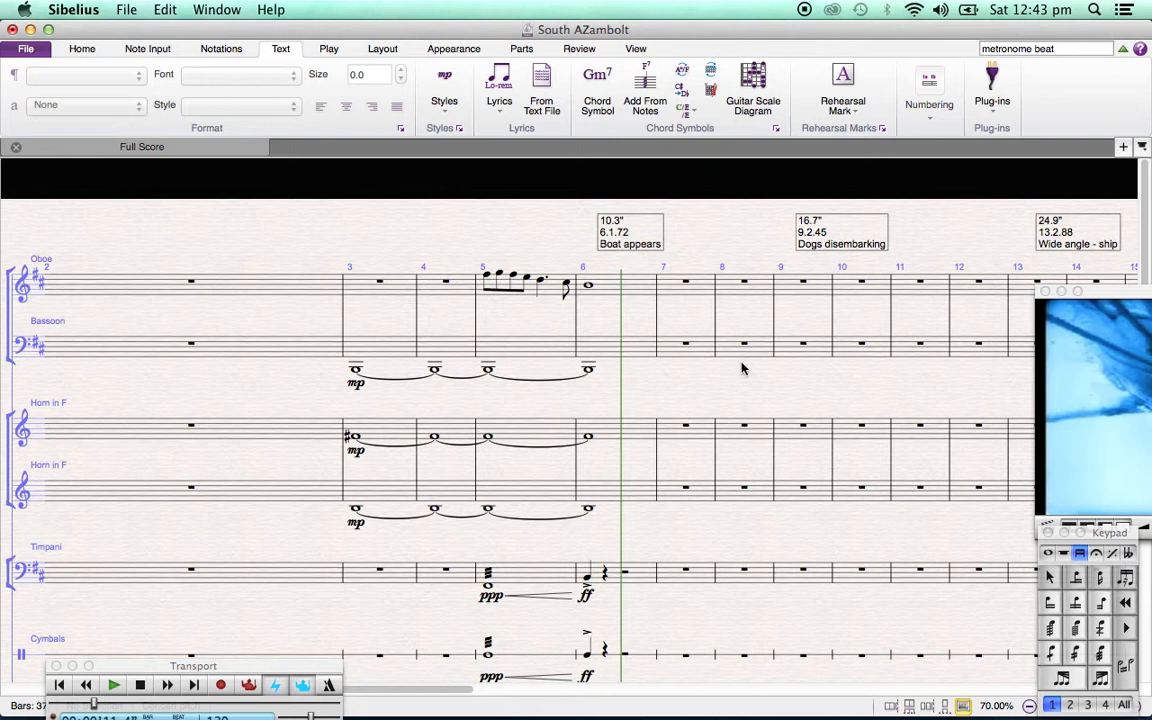
Add a slur over the Oboe's first four beamed notes in bar 5
click(486, 276)
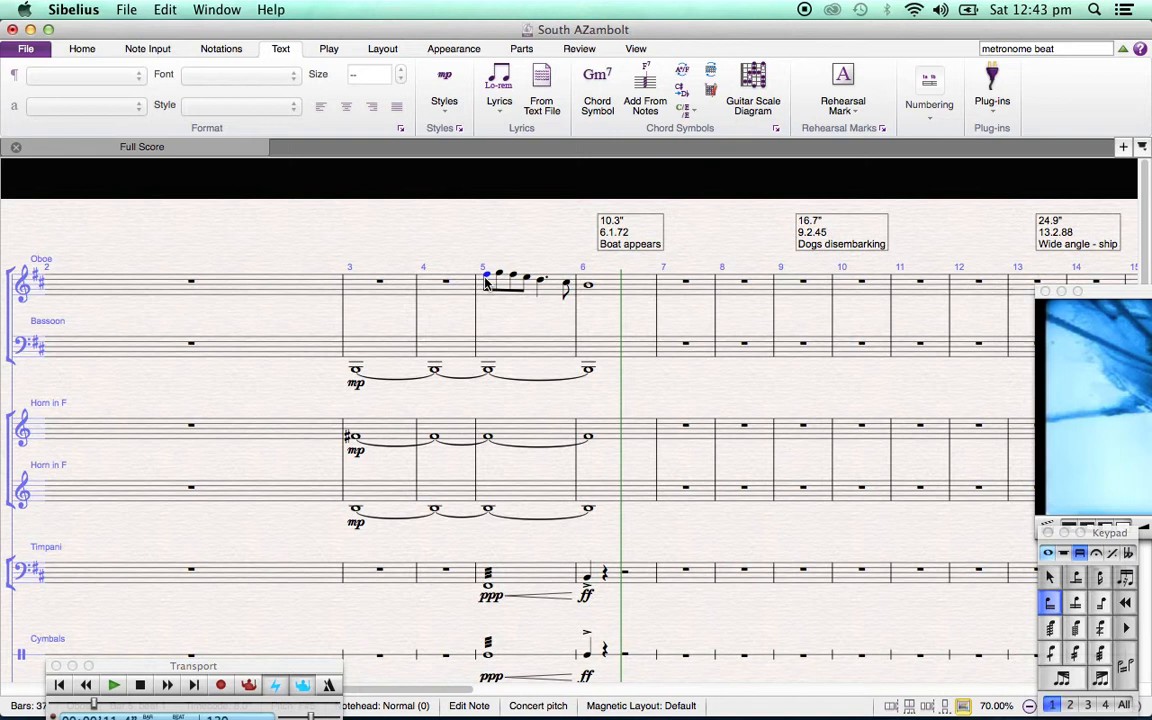
key(s)
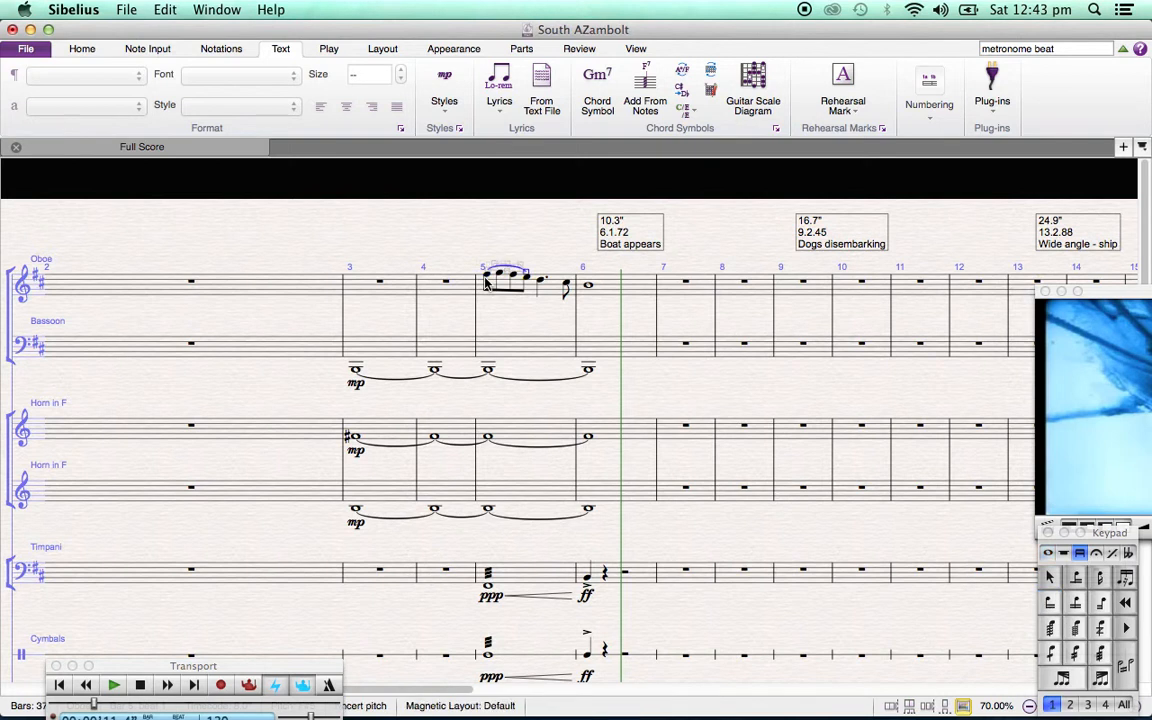
click(519, 244)
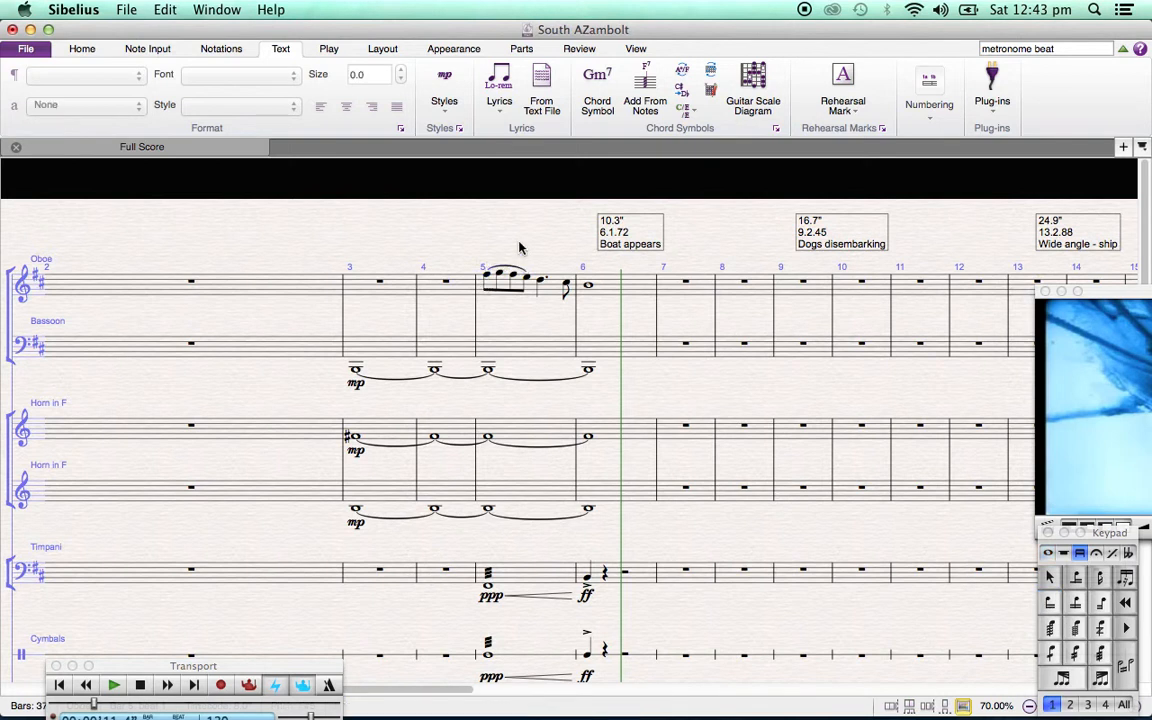
click(489, 282)
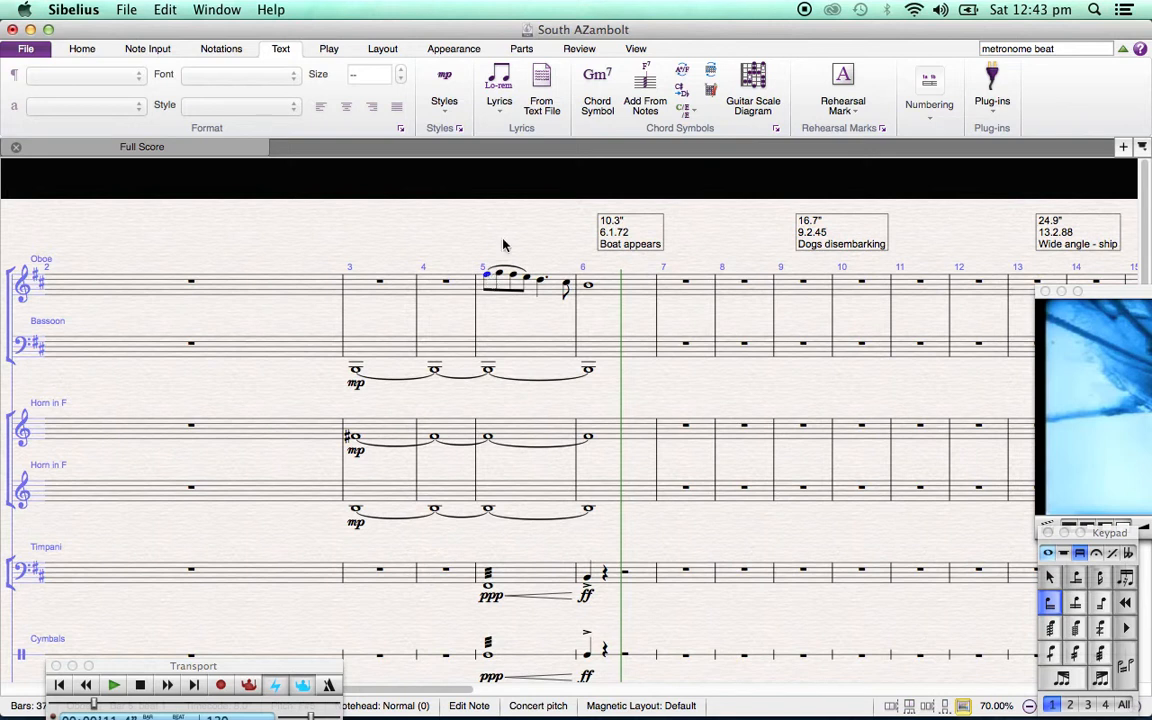
click(503, 245)
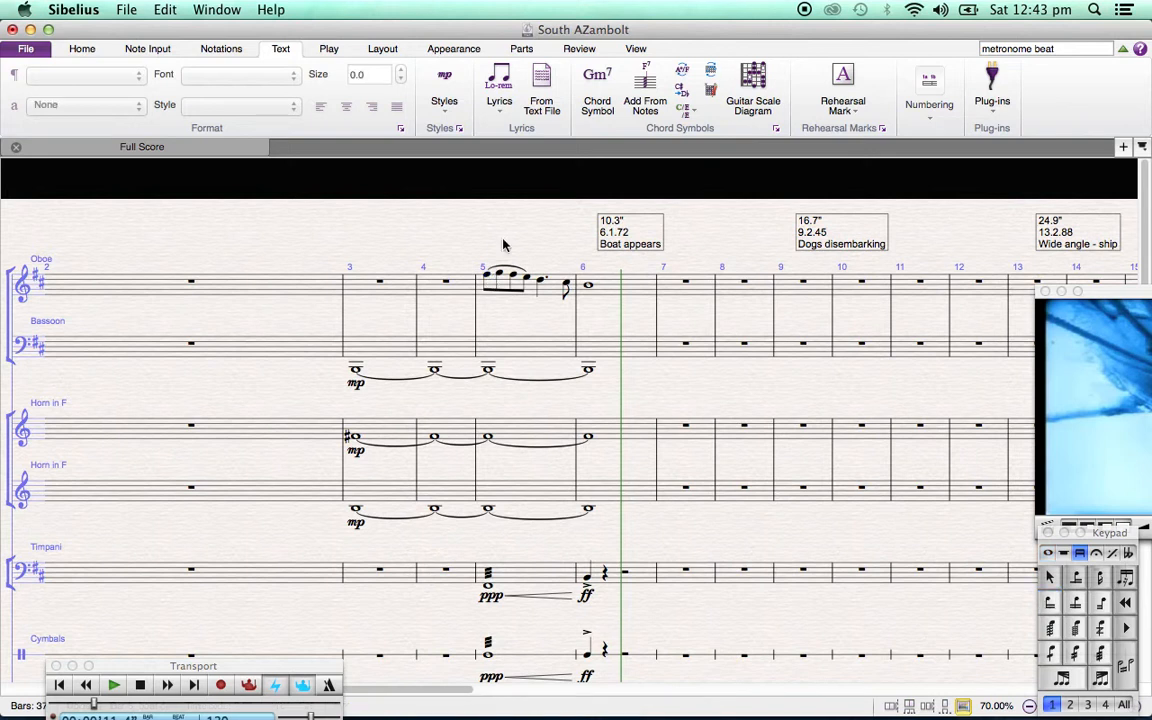
Add a crescendo hairpin under the Bassoon in bar 5 and a diminuendo hairpin in bar 6
scroll(503, 245, down, 5)
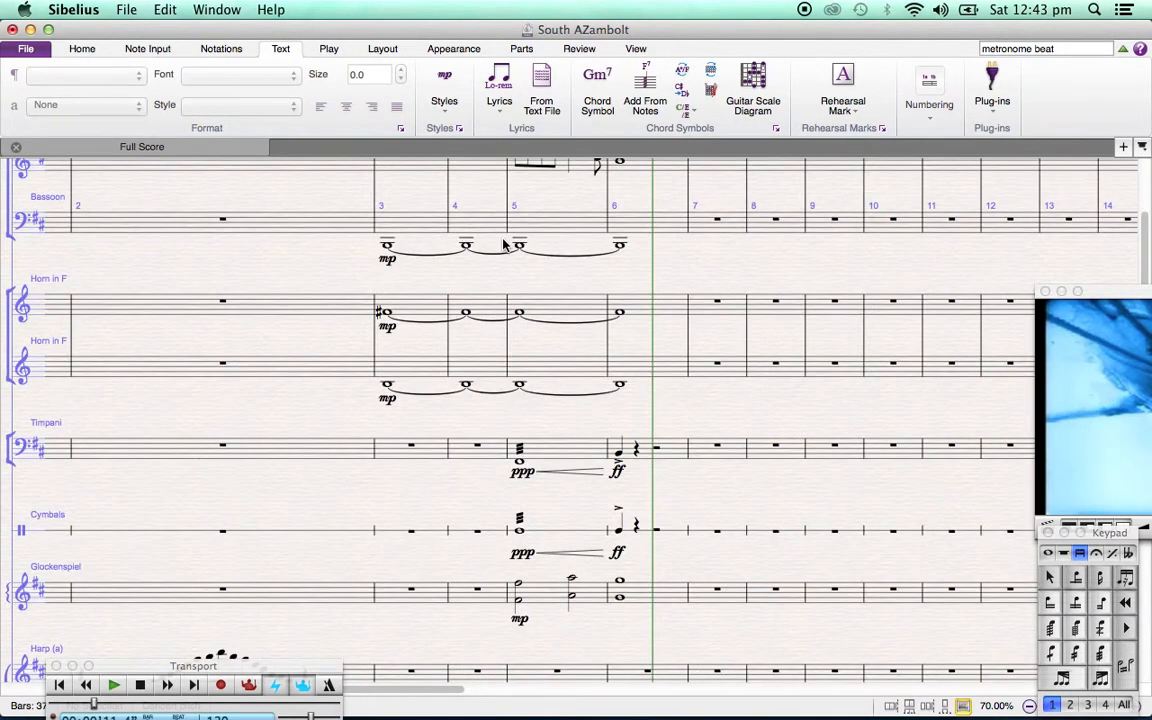
click(557, 228)
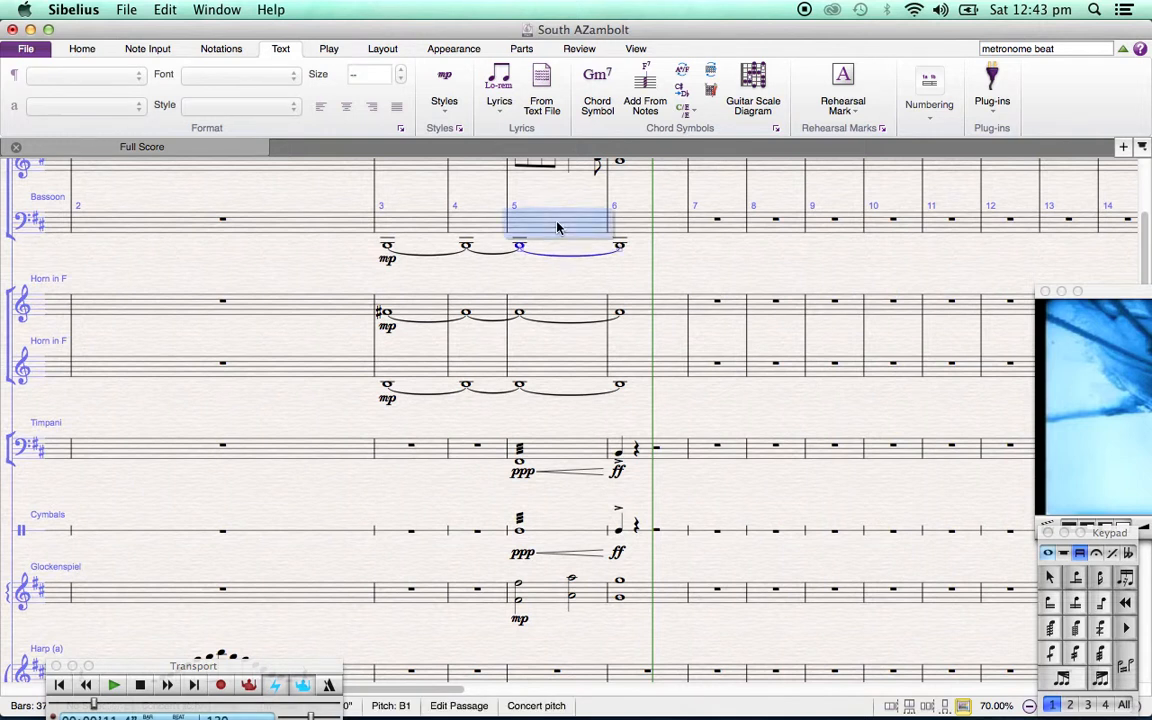
key(h)
click(639, 232)
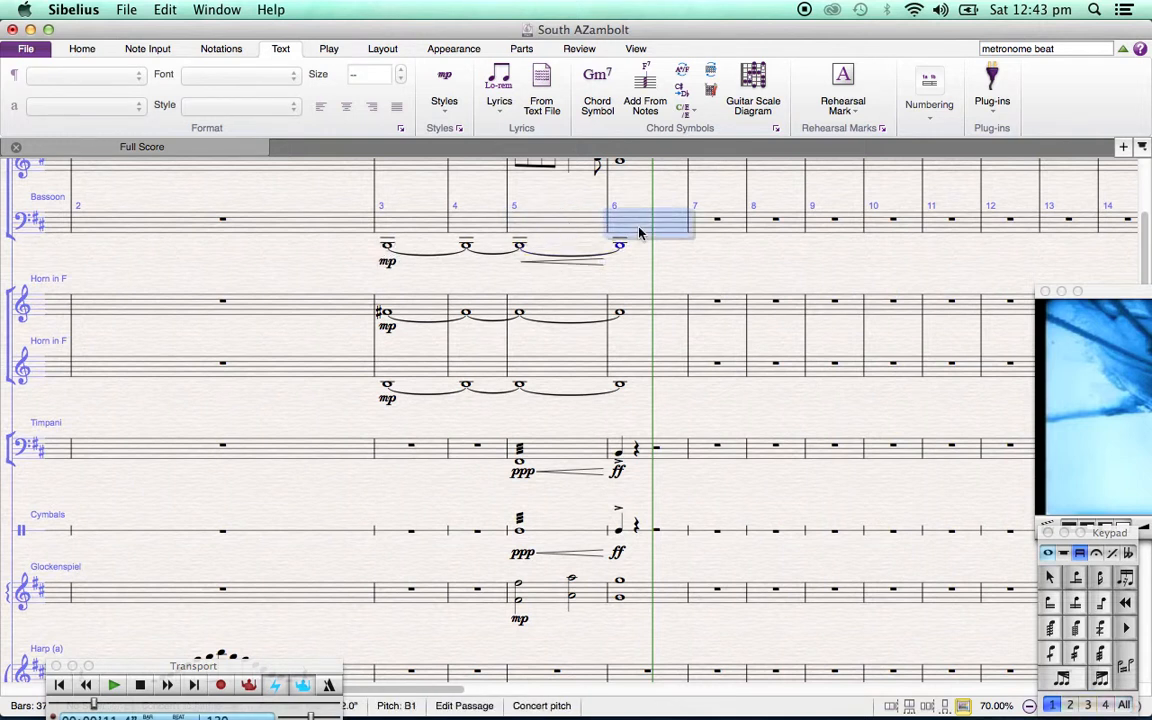
key(shift+h)
key(Escape)
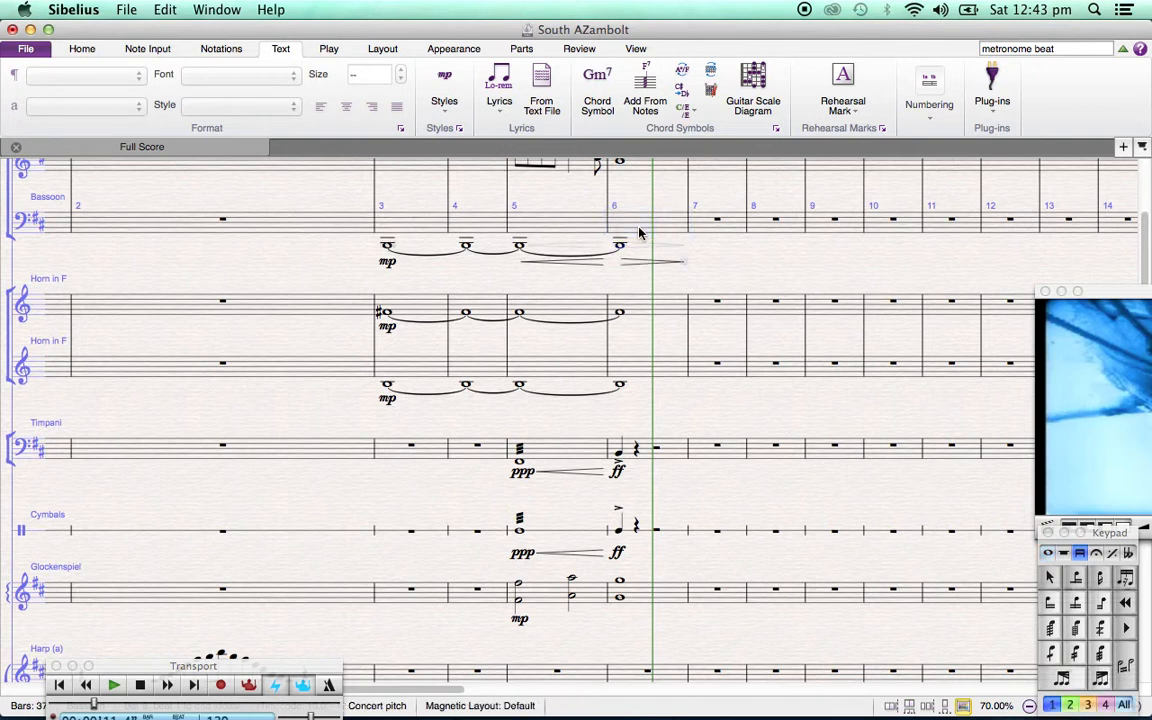
Add a crescendo hairpin under each of the two Horn in F staves in bar 5
click(572, 313)
key(h)
key(Escape)
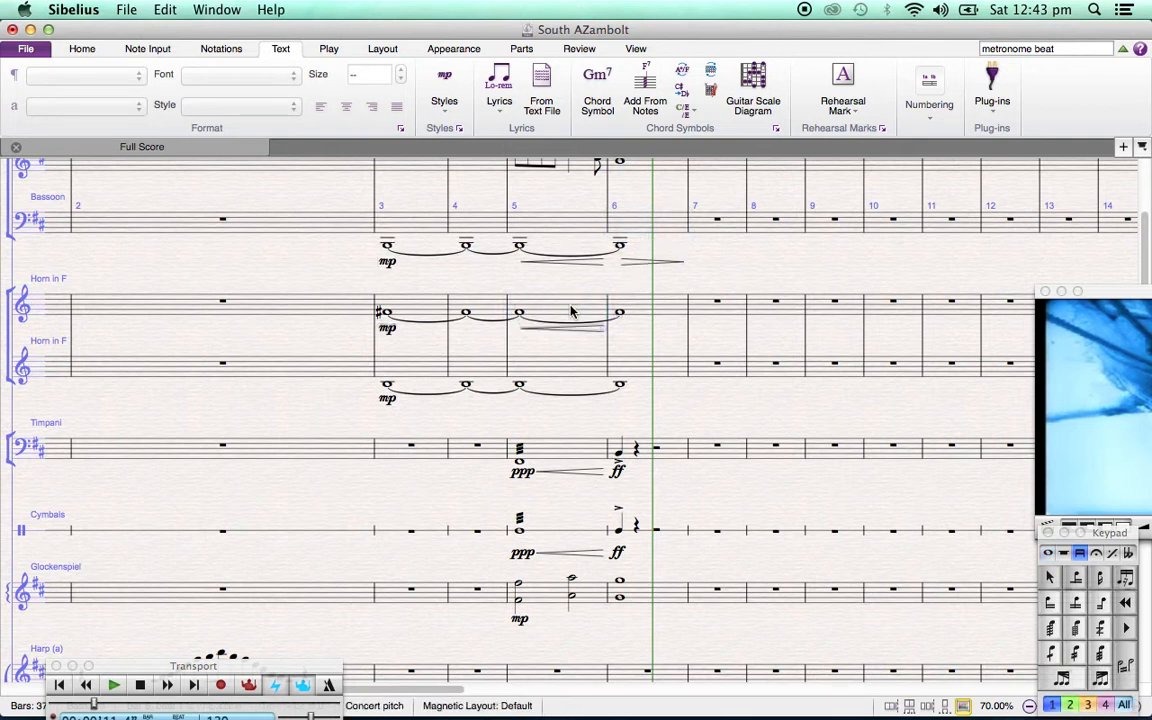
click(574, 381)
key(h)
key(Escape)
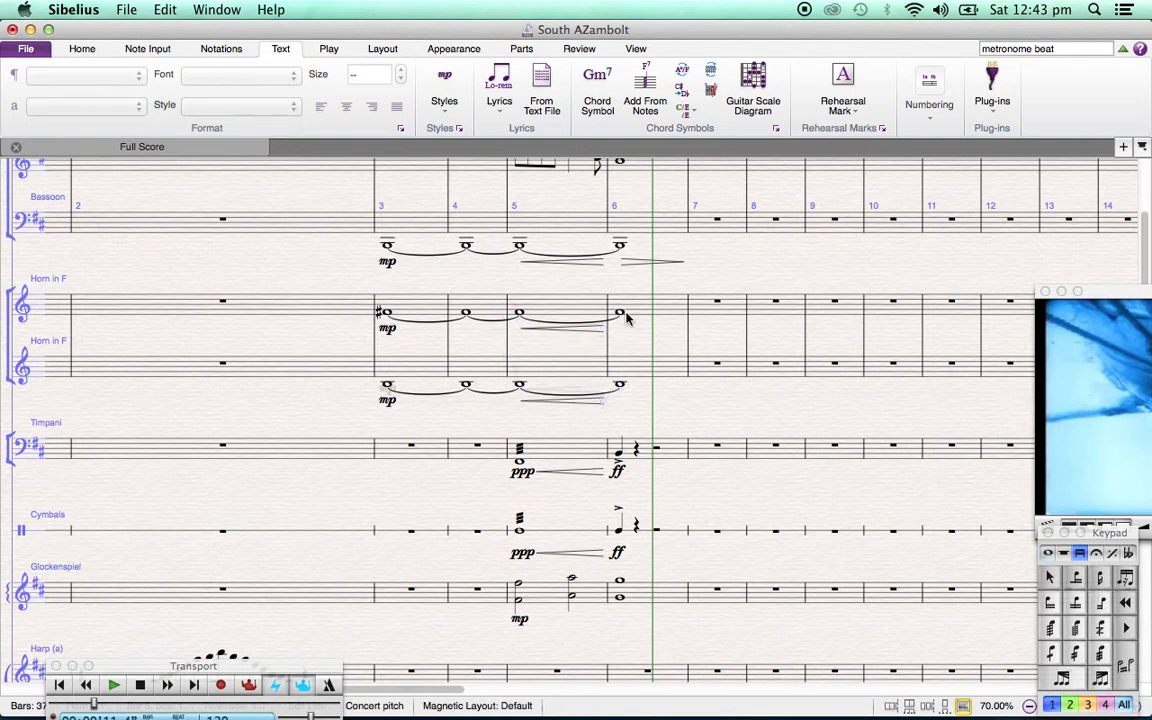
Add a diminuendo hairpin under each of the two Horn in F staves in bar 6
click(632, 310)
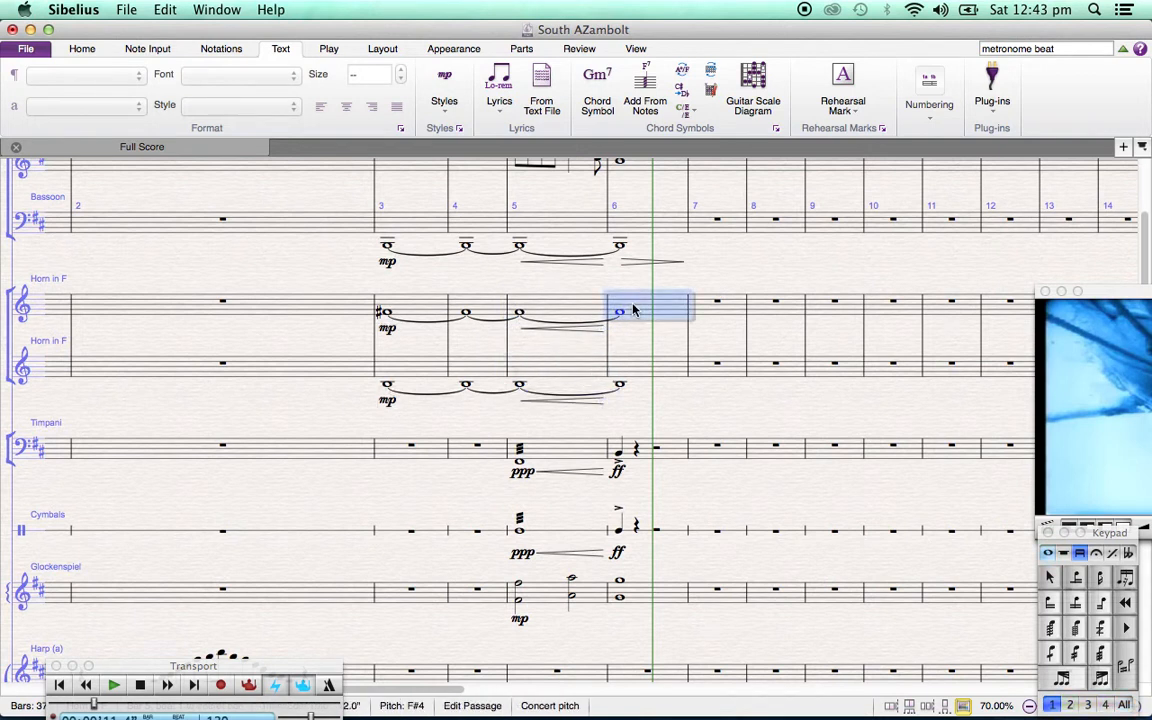
key(shift+h)
key(Escape)
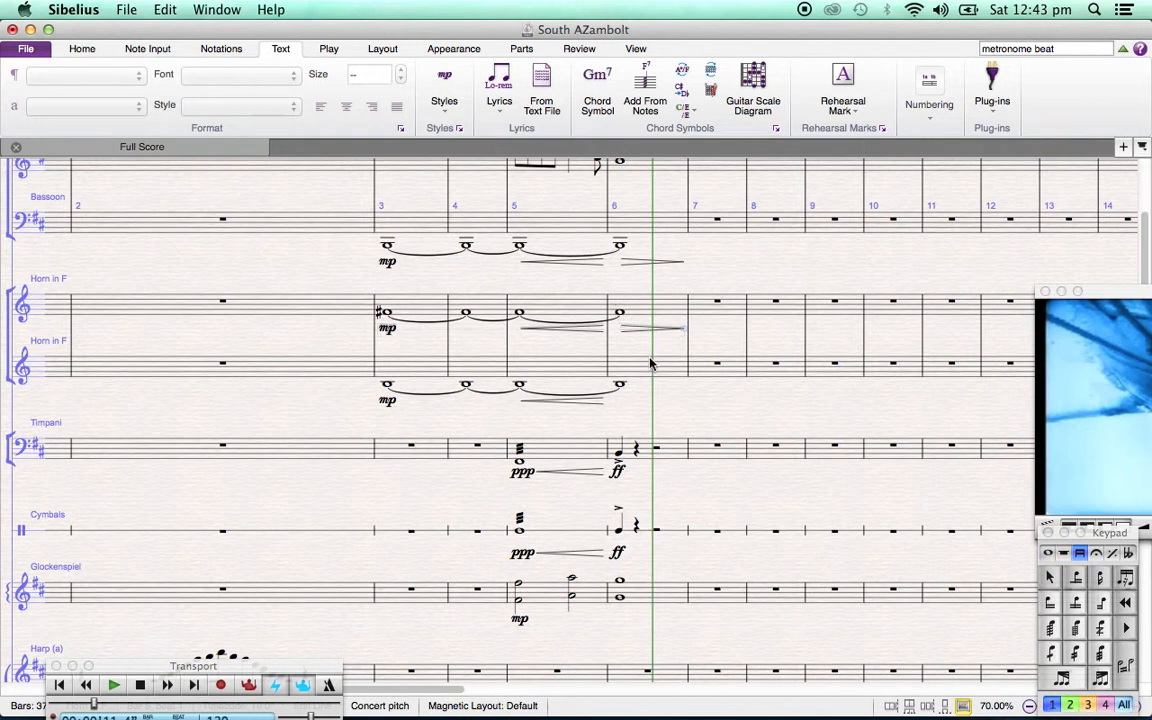
click(640, 385)
key(shift+h)
key(Escape)
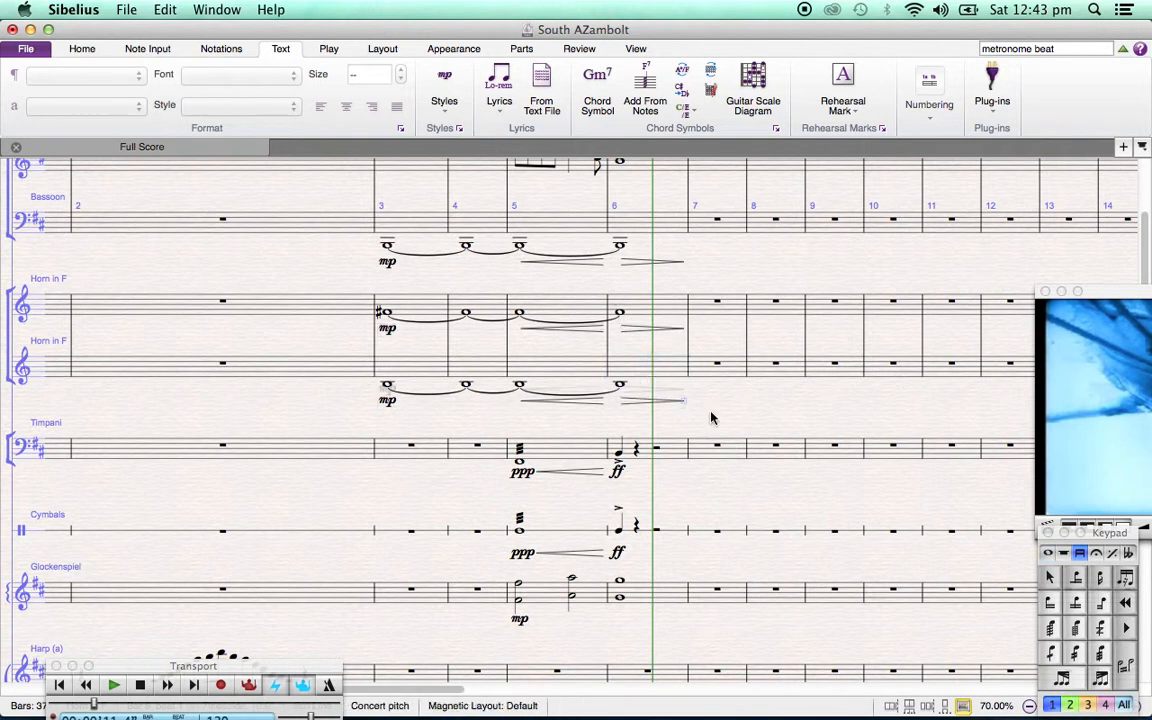
Add crescendo hairpins under Violin 1, Viola, Violoncello and Contrabass in bar 5, and a diminuendo hairpin under Violin 1 in bar 6
scroll(711, 418, down, 10)
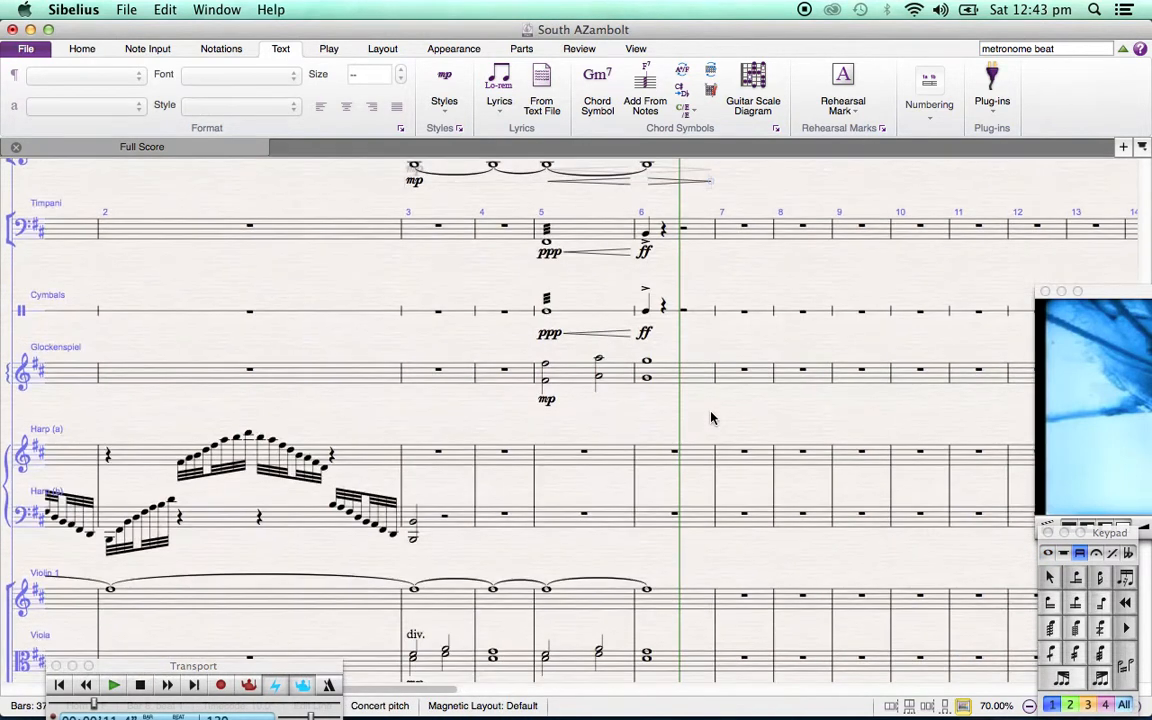
scroll(711, 418, down, 6)
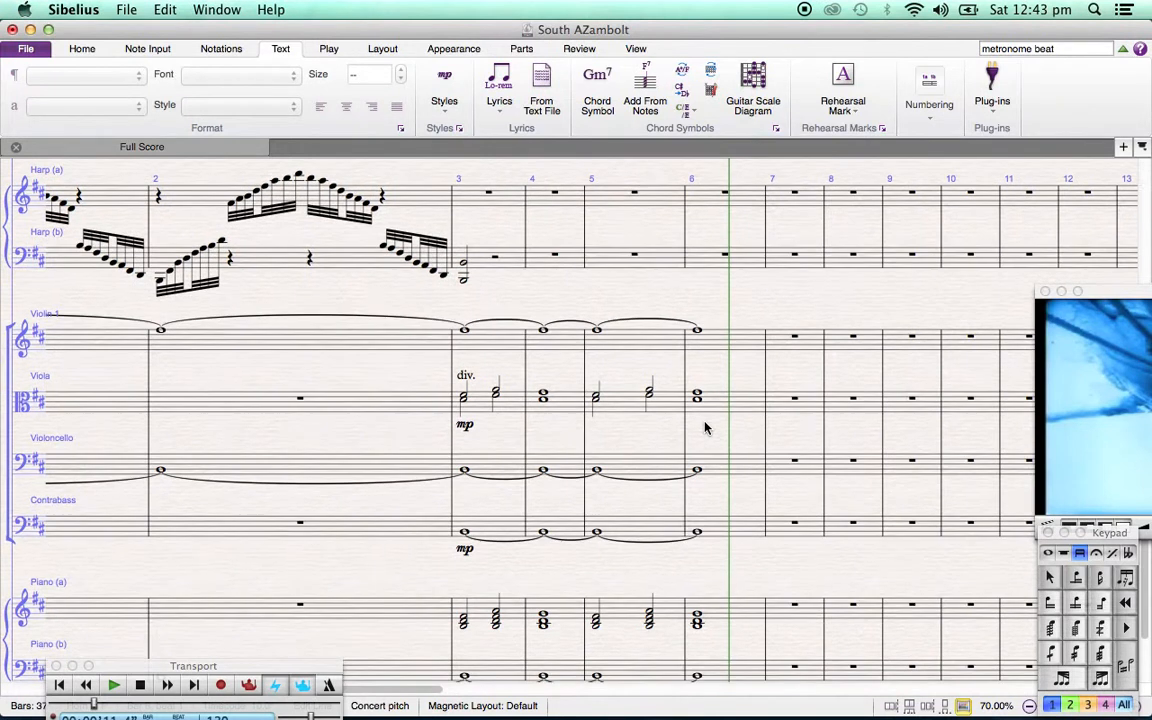
scroll(705, 428, down, 3)
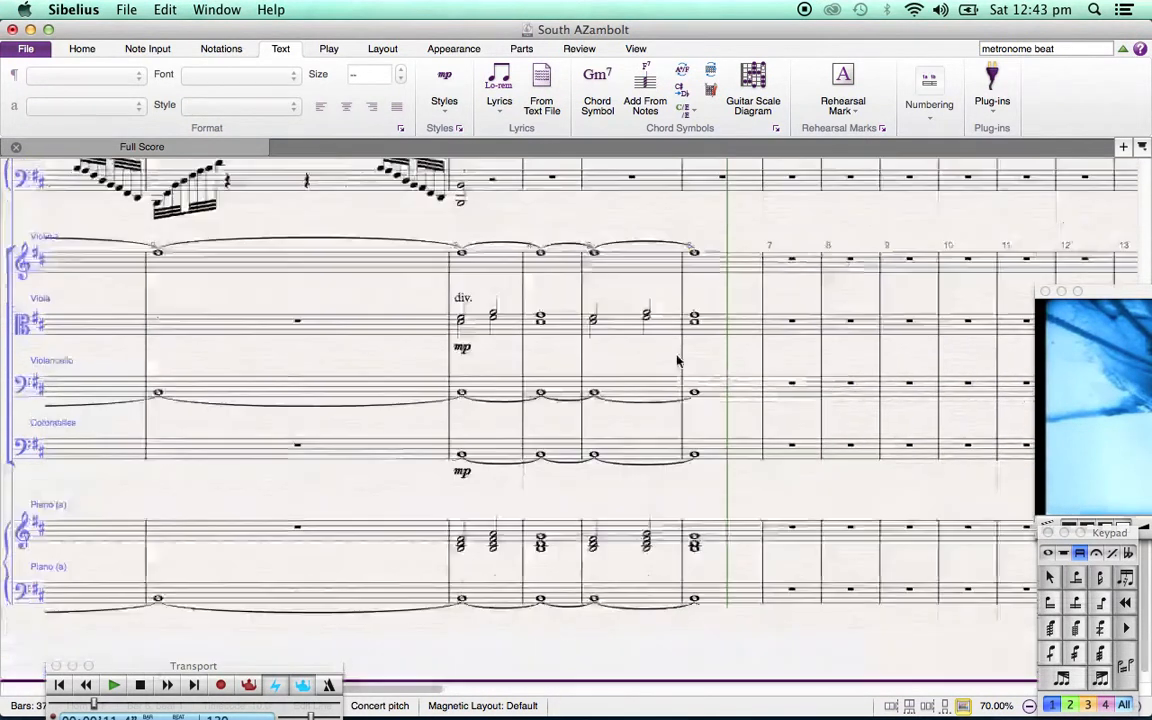
click(630, 270)
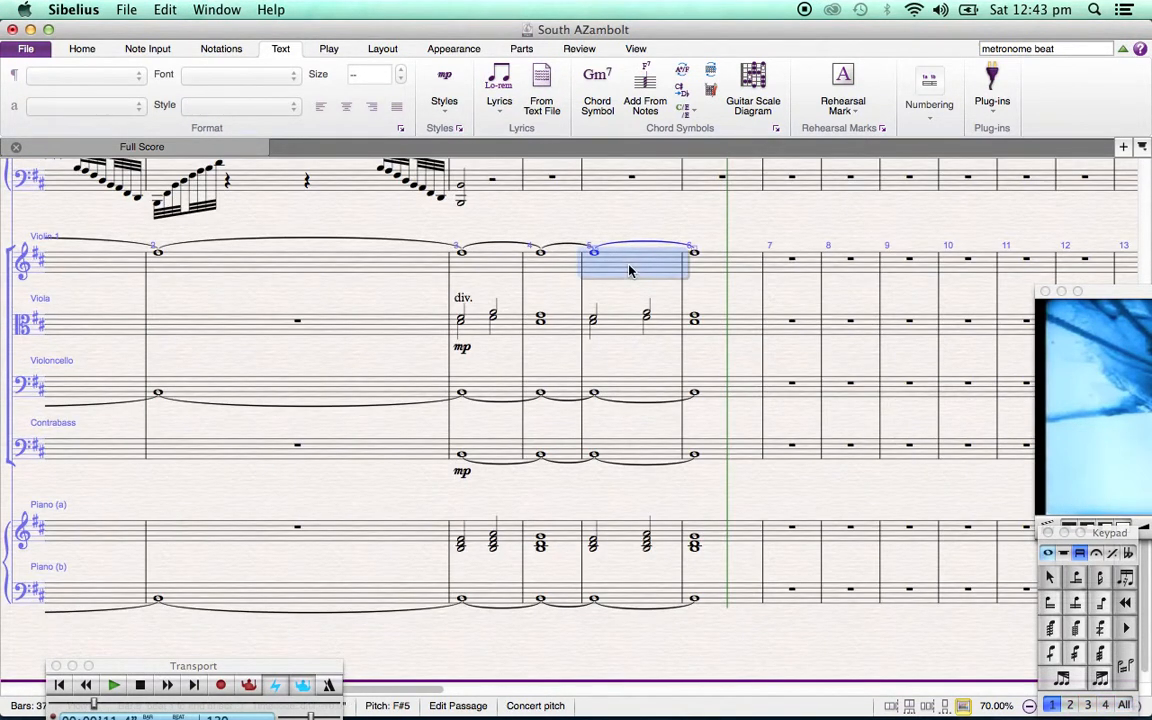
key(h)
click(626, 322)
key(h)
click(626, 392)
key(h)
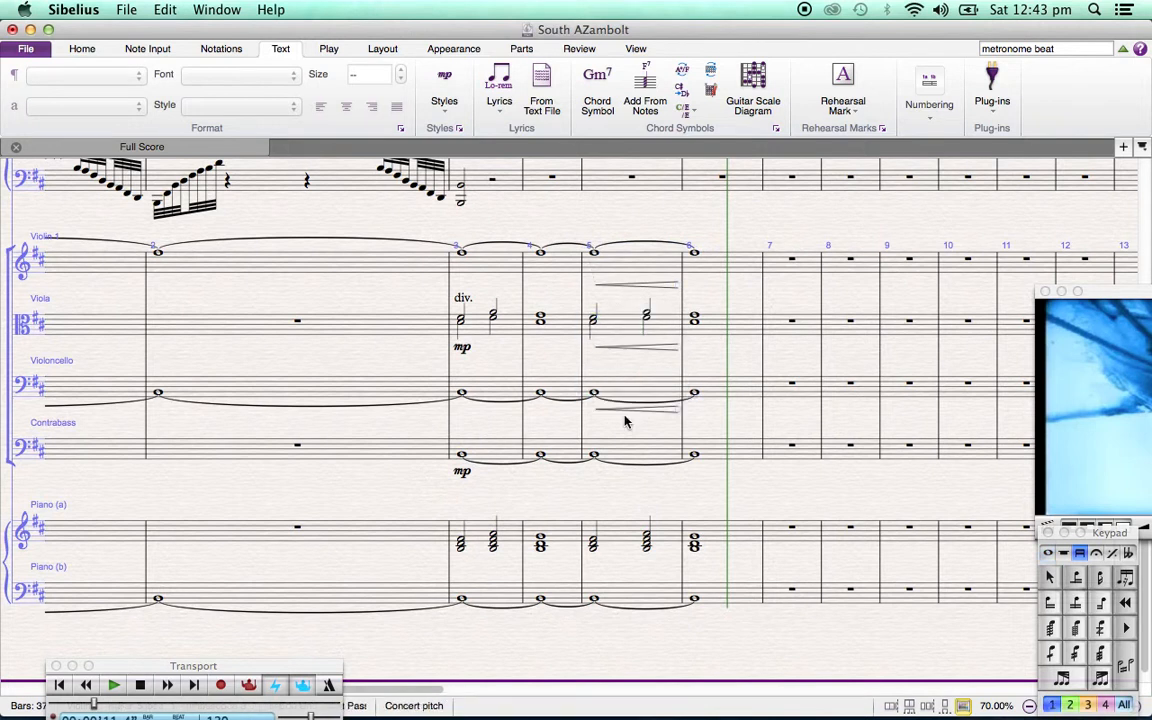
click(626, 452)
key(h)
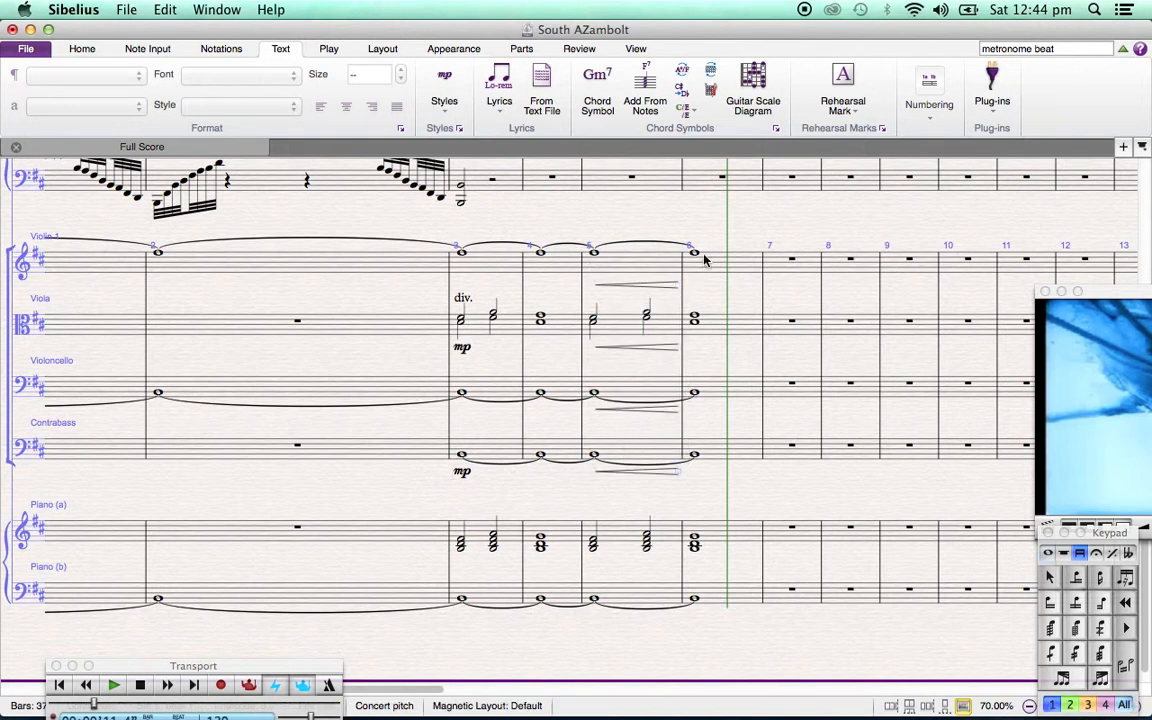
click(703, 259)
key(h)
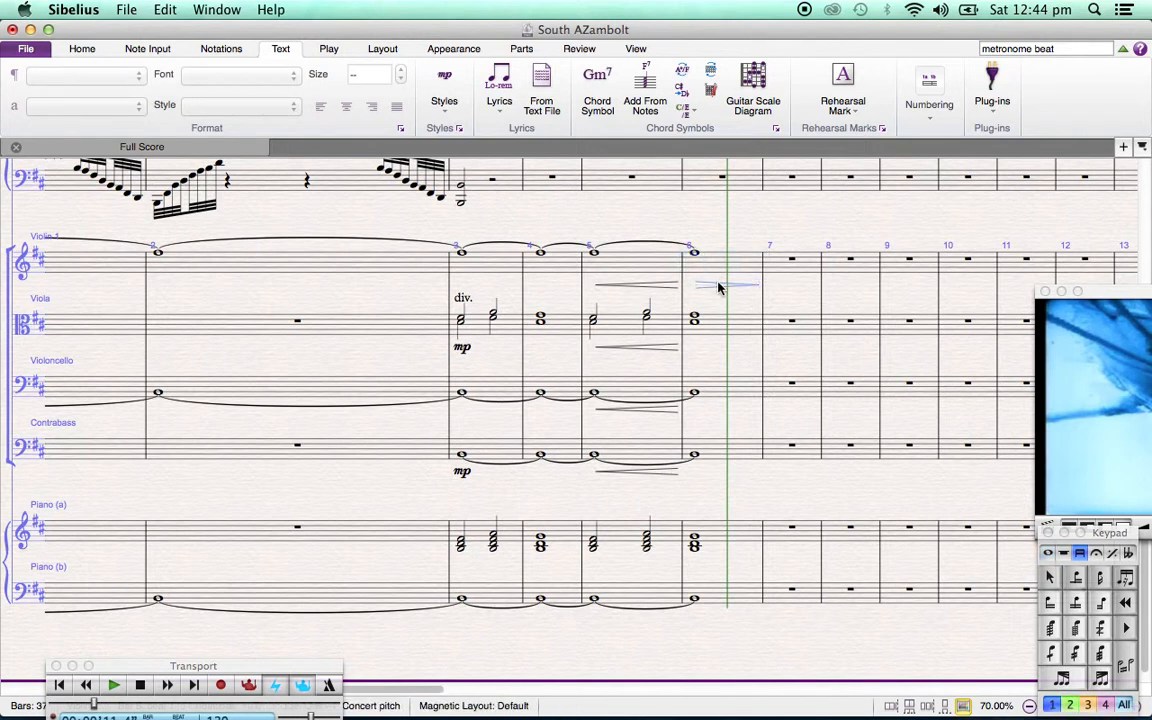
Try adding diminuendo hairpins under the Viola, Violoncello and Contrabass in bar 6
click(717, 327)
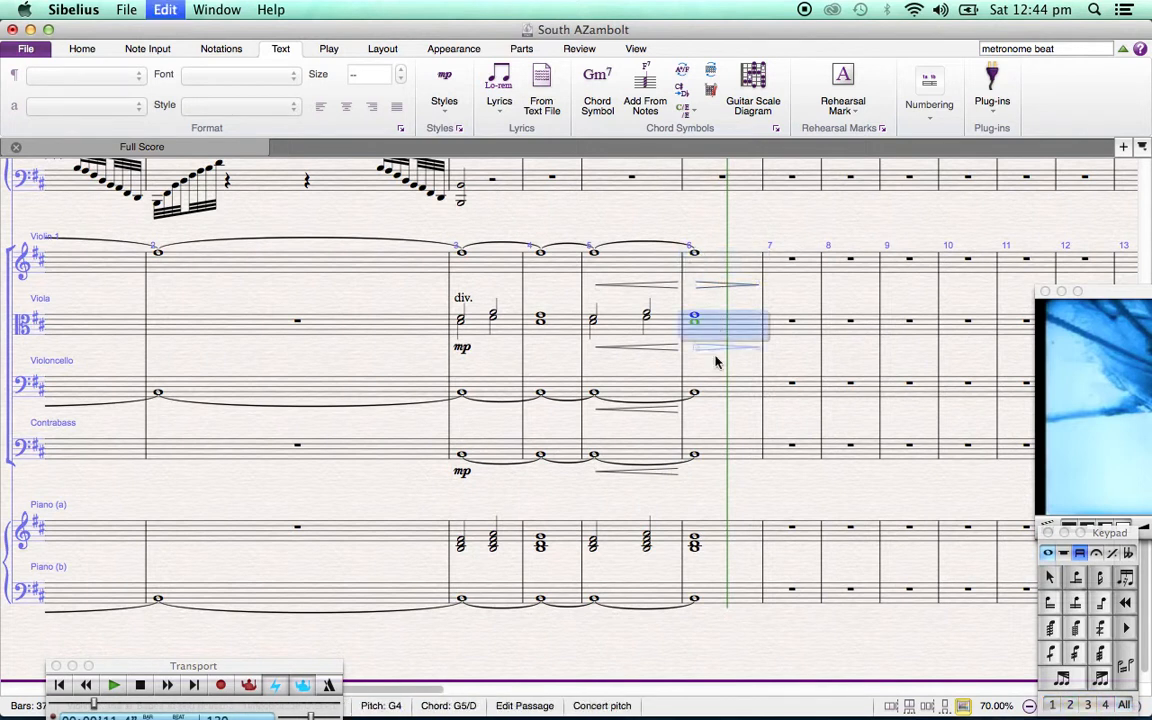
key(h)
click(716, 390)
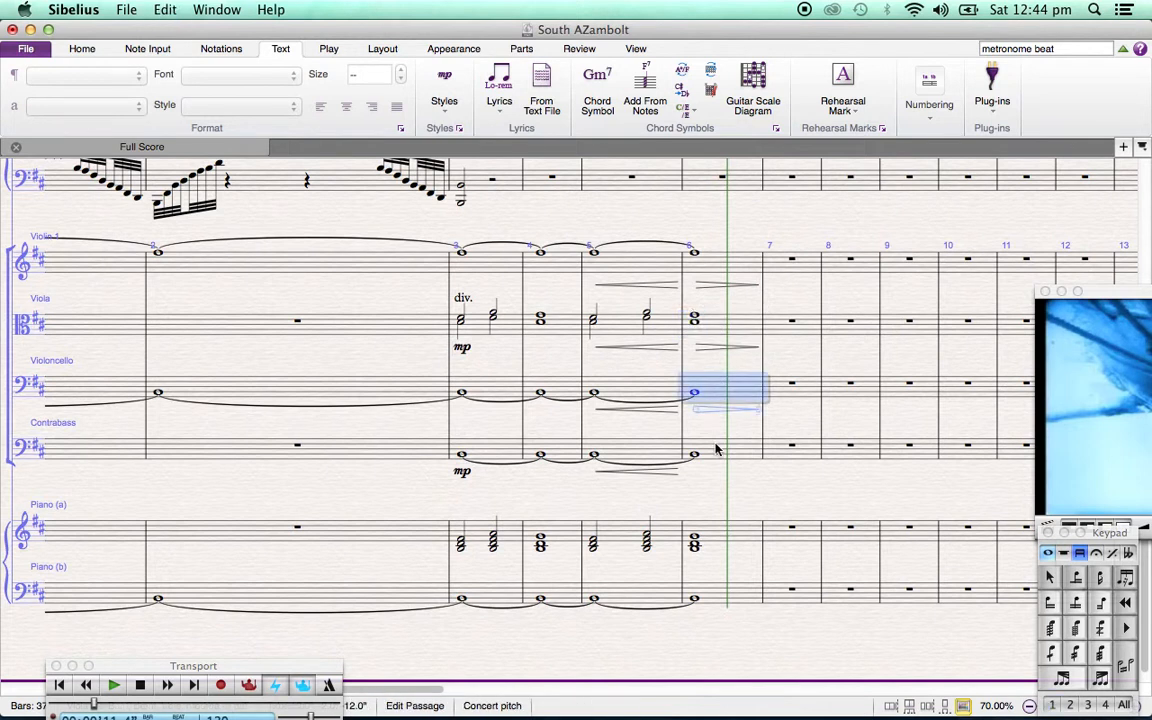
click(715, 450)
key(h)
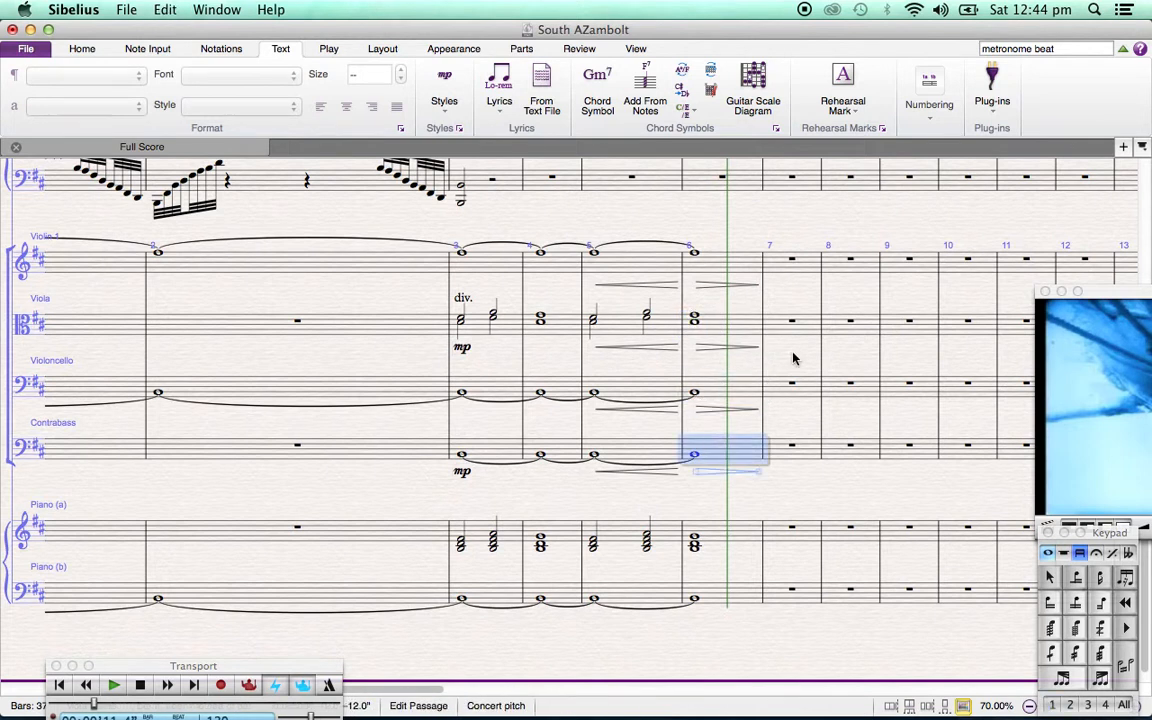
Undo the bar 6 diminuendo hairpins under the Contrabass, Violoncello and Viola
key(Escape)
key(super+z)
key(super+z)
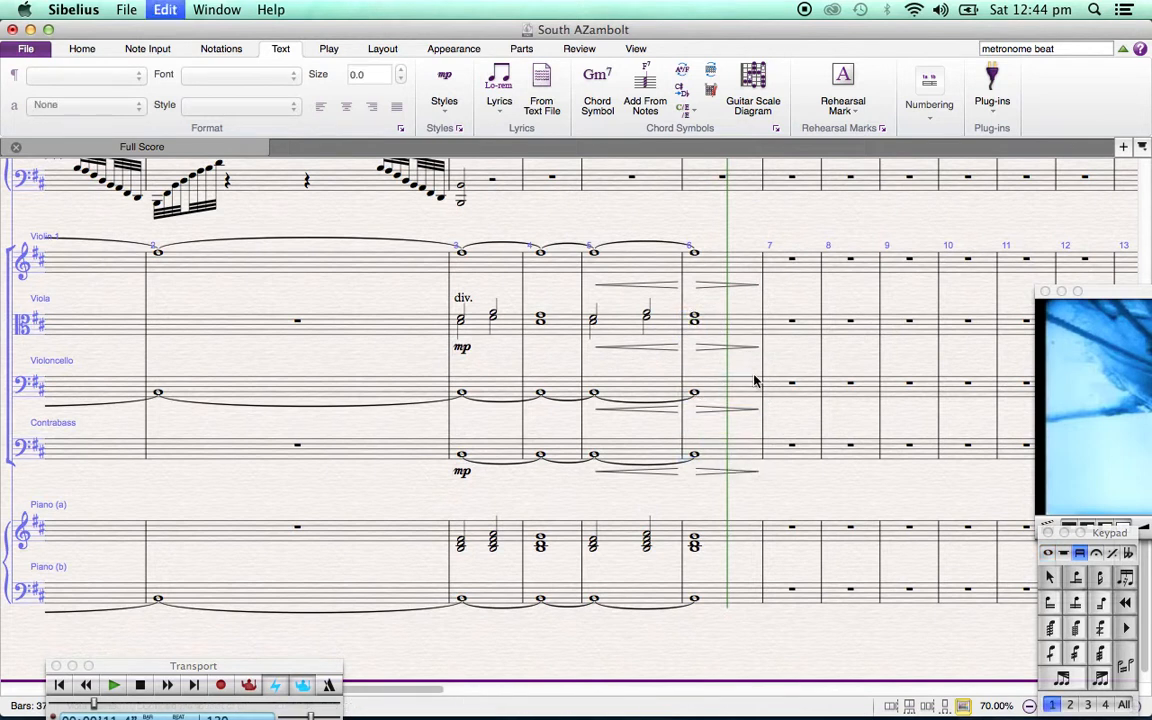
key(super+z)
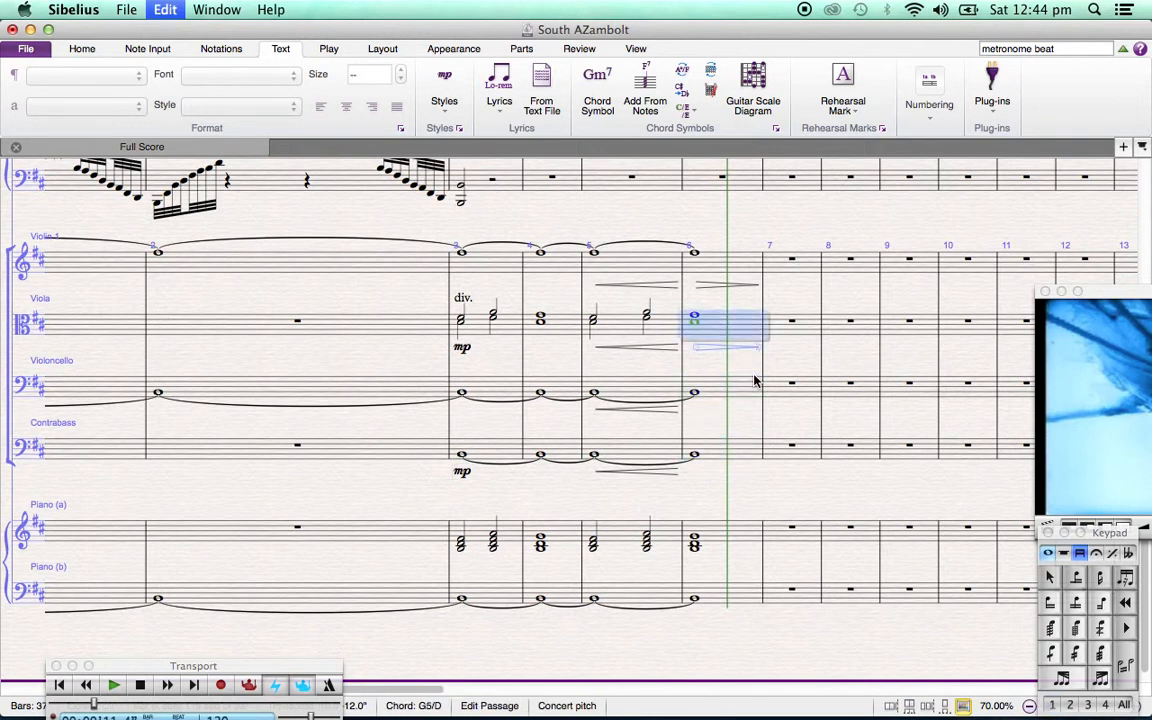
key(super+z)
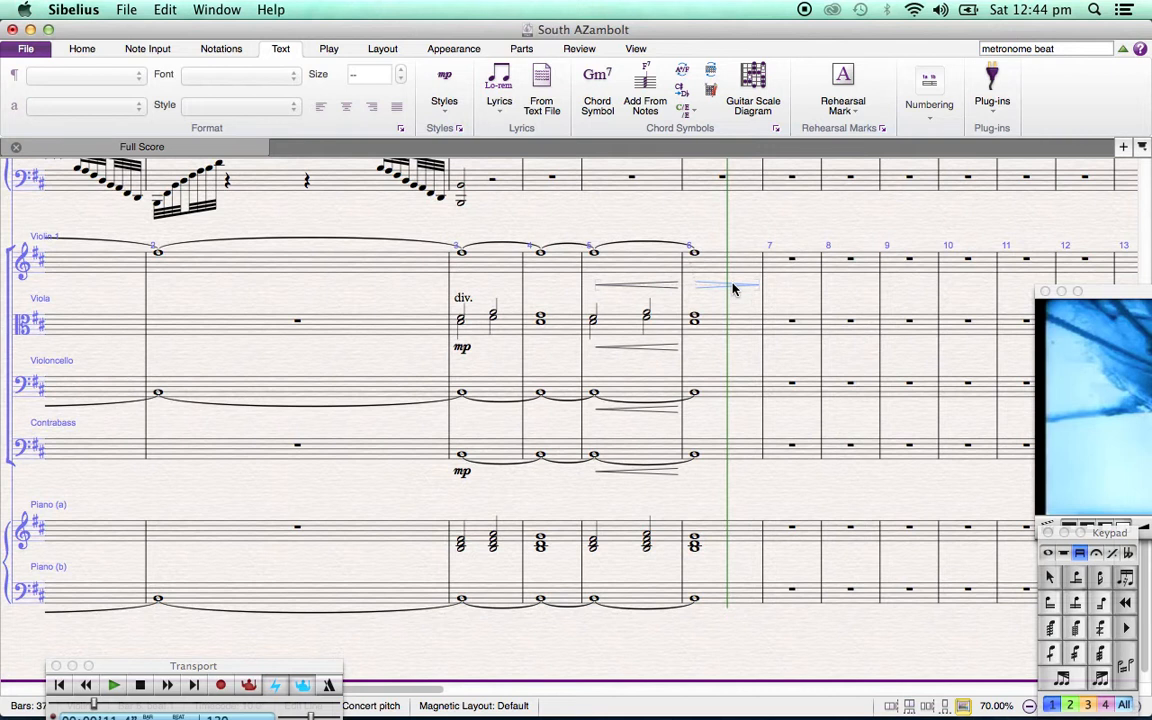
Copy the Violin 1 diminuendo hairpin to the Viola, Violoncello and Contrabass staves in bar 6
click(731, 328)
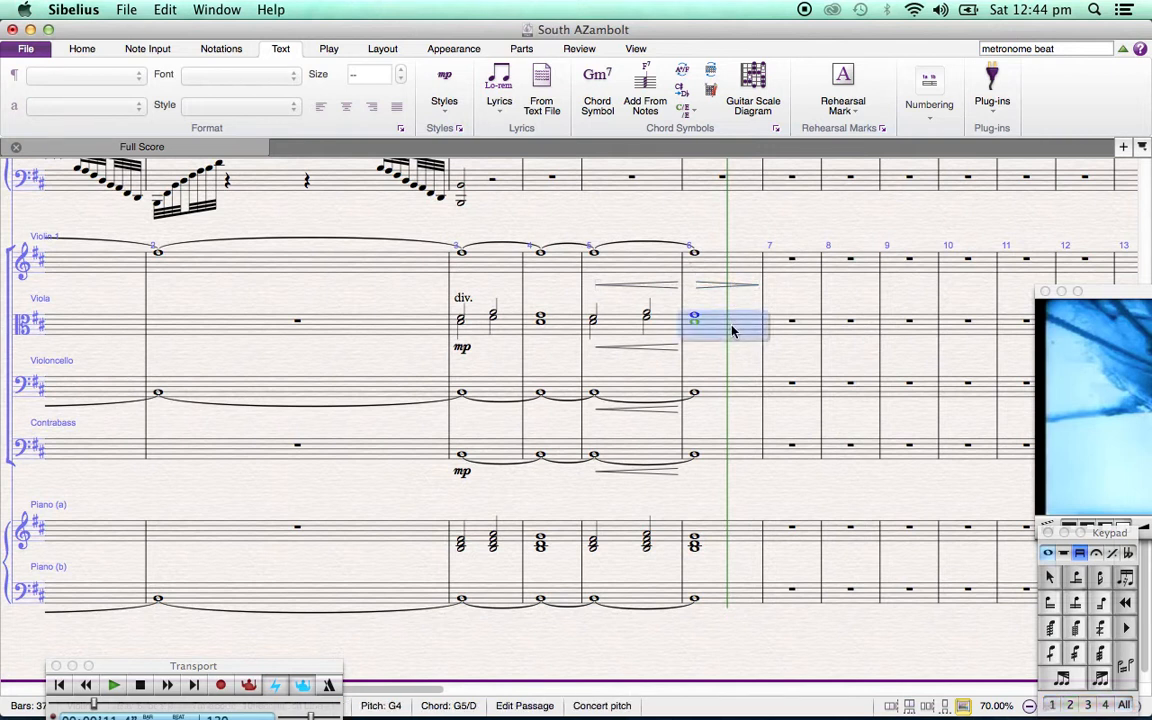
shift+click(717, 453)
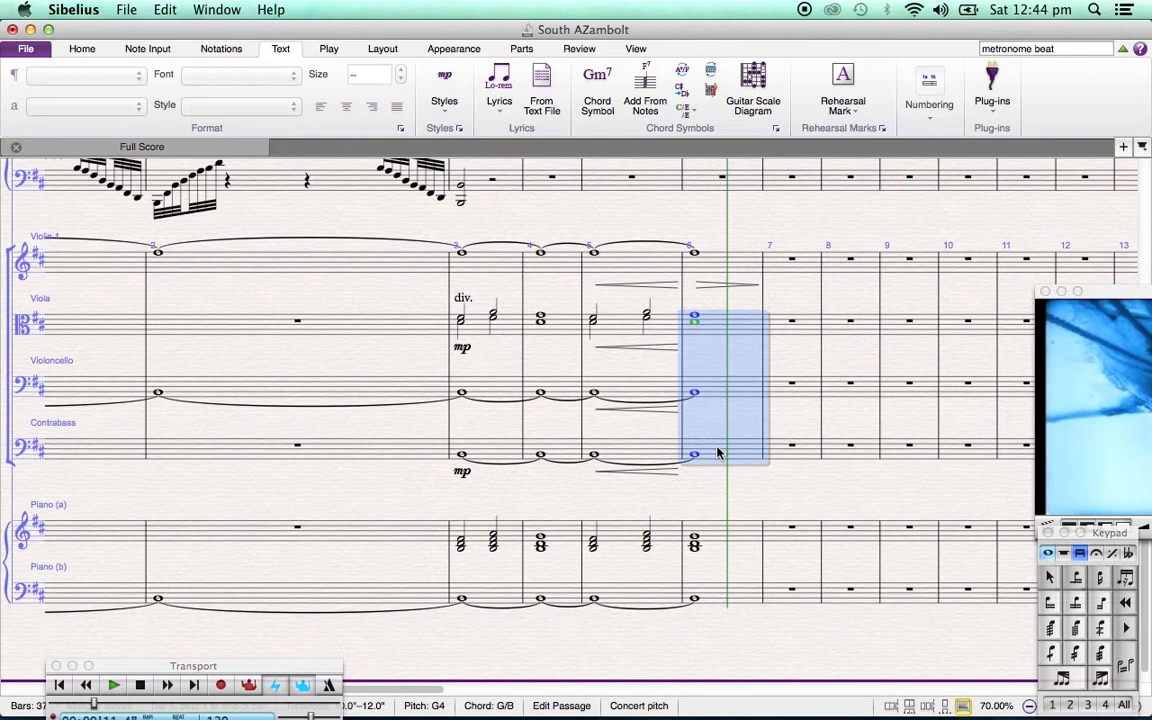
key(super+v)
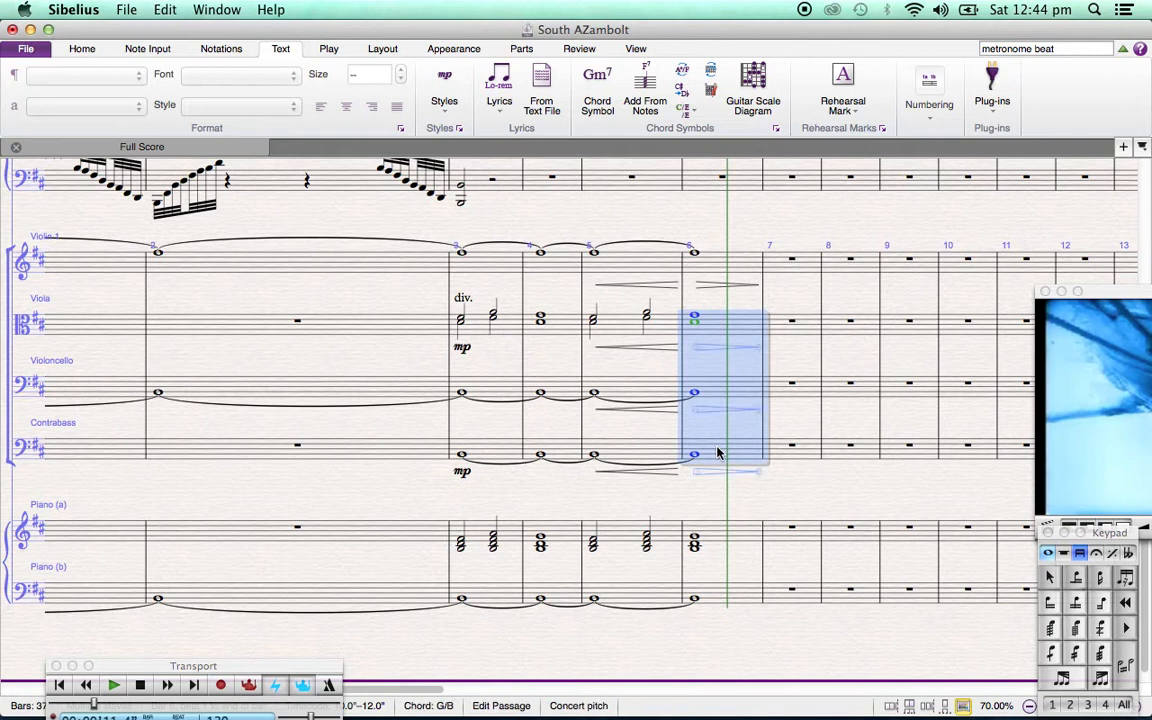
click(805, 368)
click(788, 264)
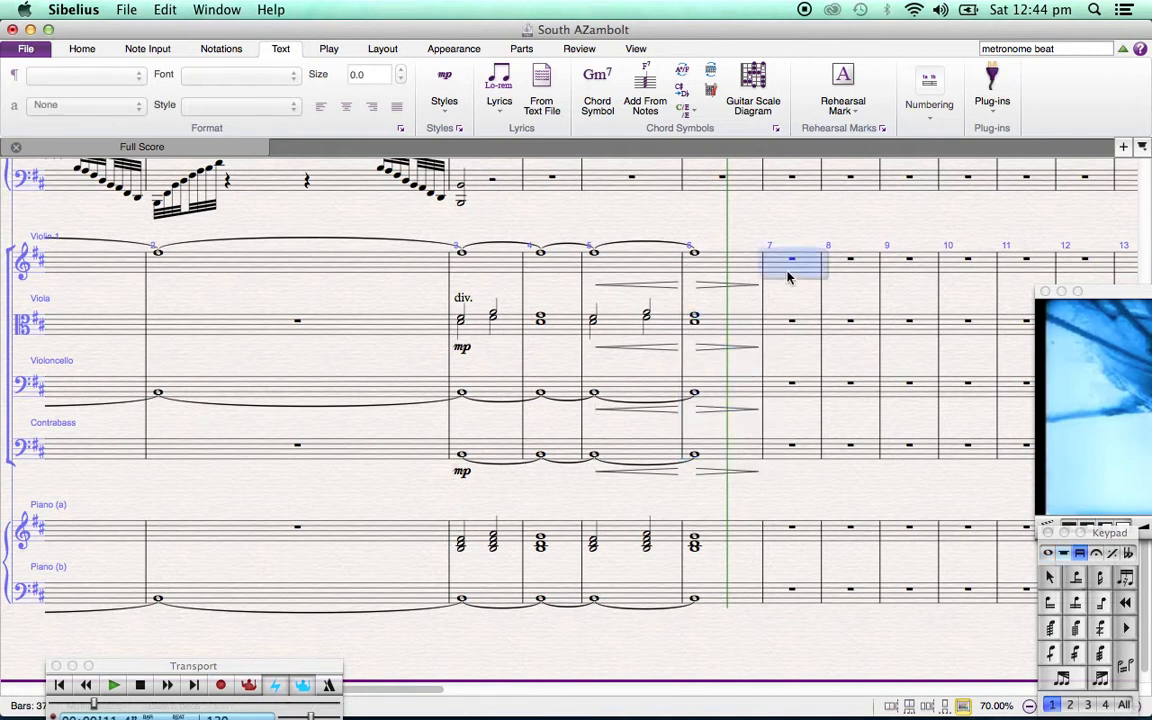
Clear the selection and play the score through bar 6 to check the string hairpins
click(785, 222)
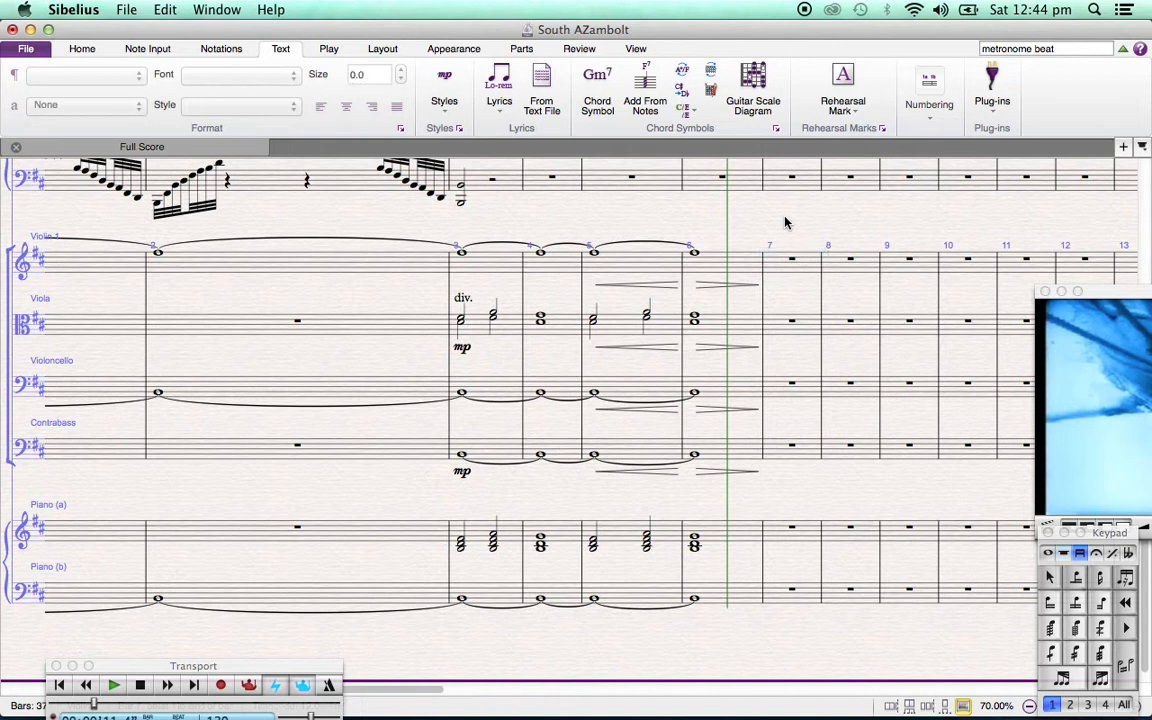
key(space)
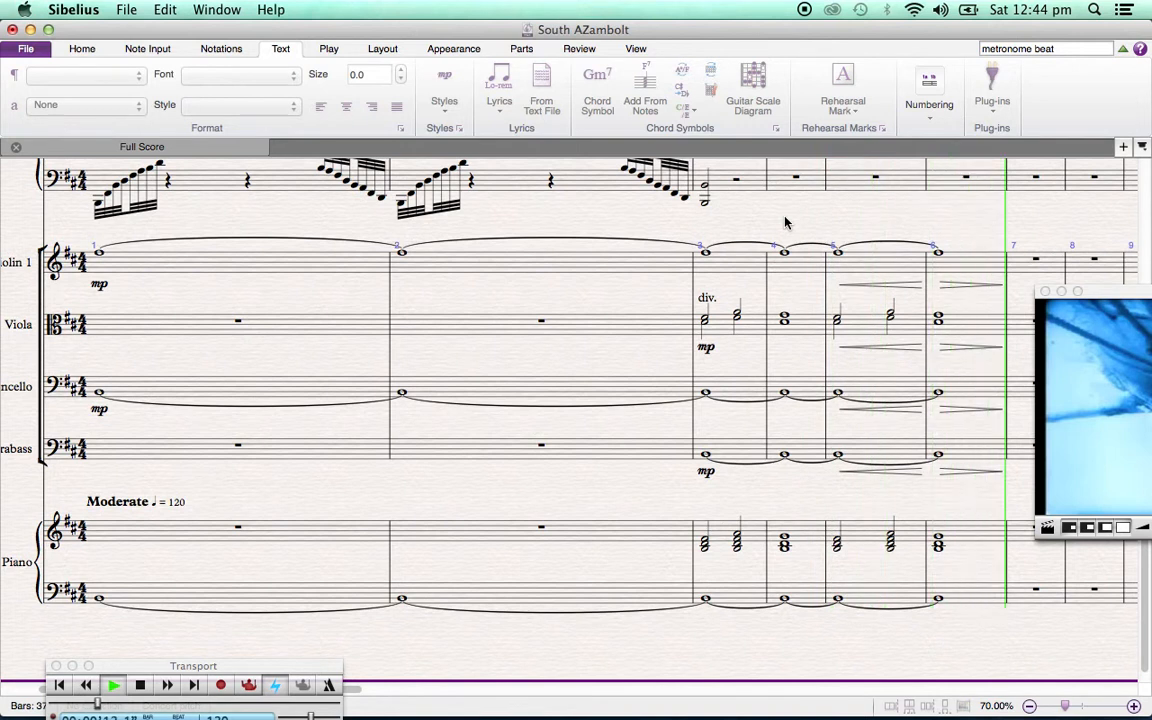
key(space)
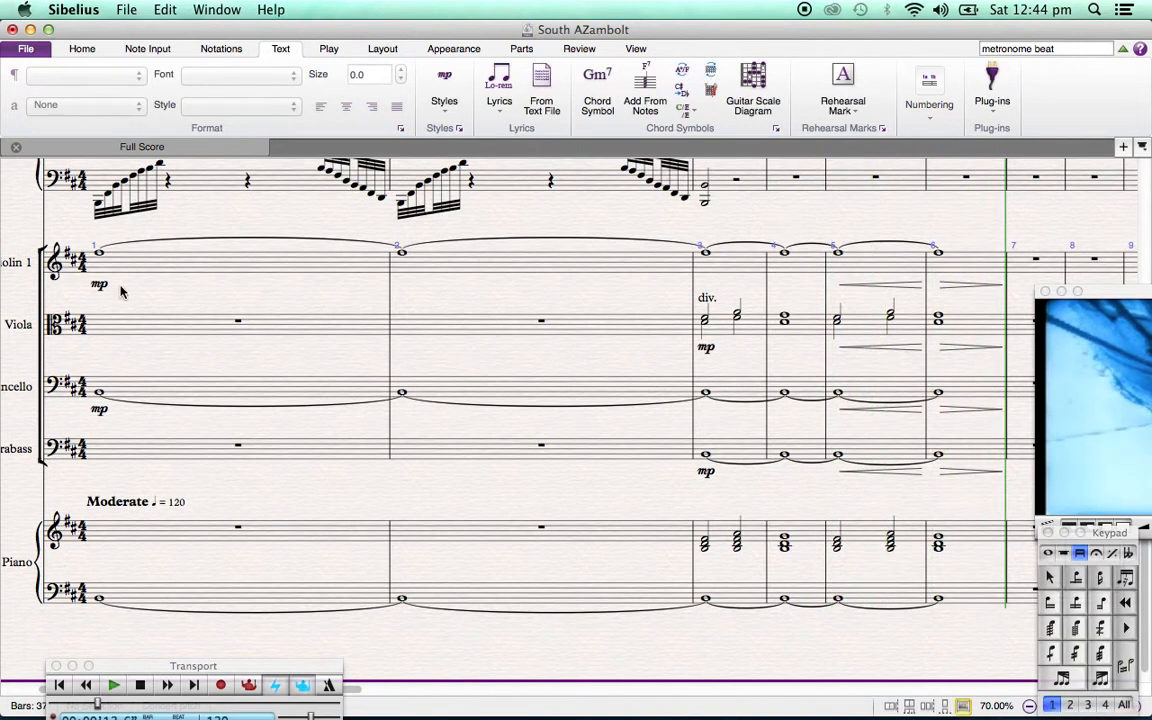
Change the Violin 1 dynamic in bar 1 to pp
click(100, 287)
double_click(100, 287)
key(Left)
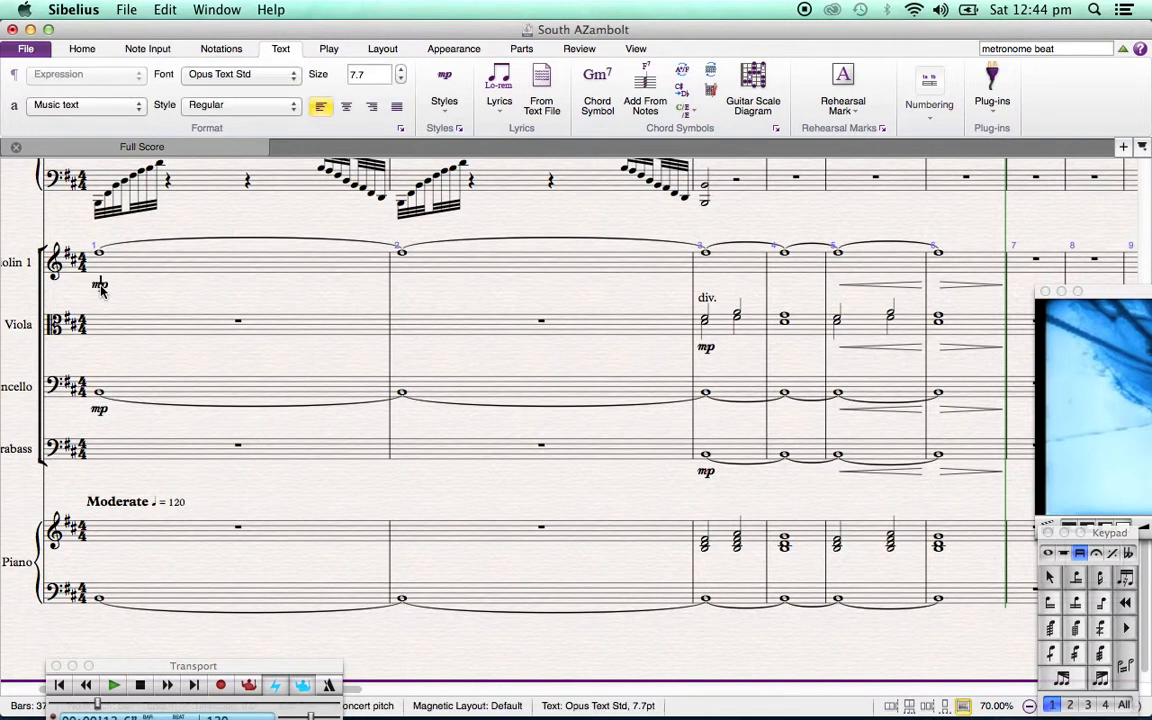
key(BackSpace)
text(p)
key(Escape)
key(Escape)
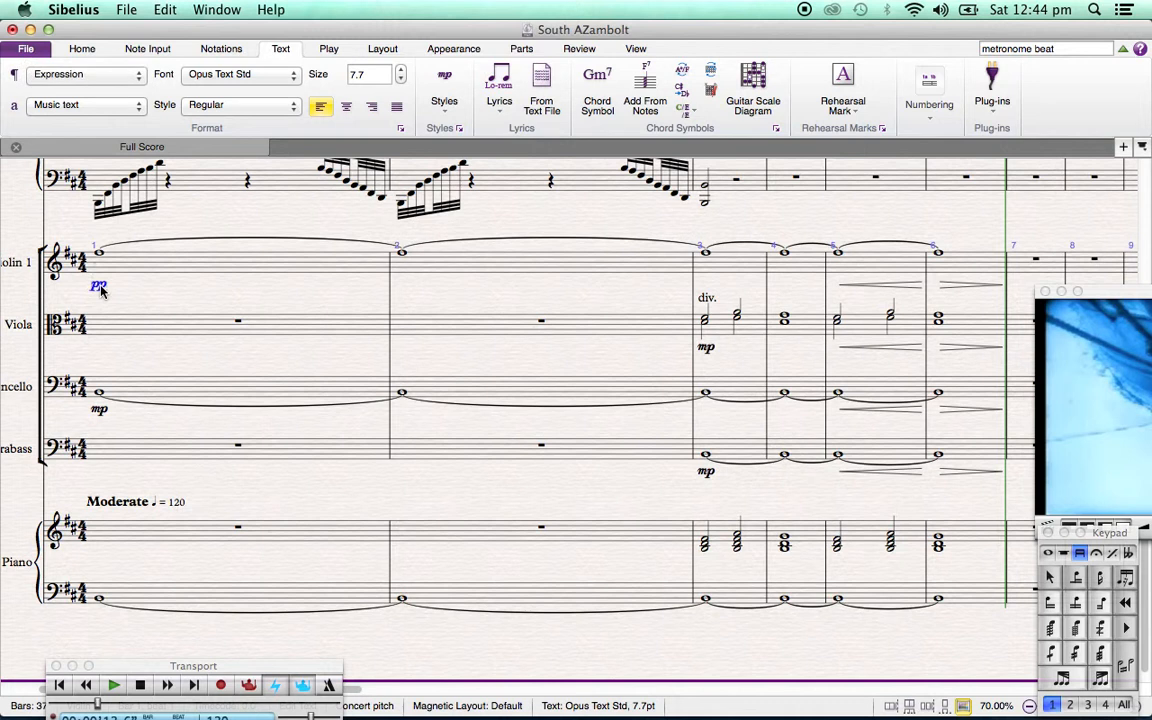
Review the staves from Oboe to Piano and play bars 1 to 6 to check the softer Violin 1 opening
scroll(178, 327, up, 10)
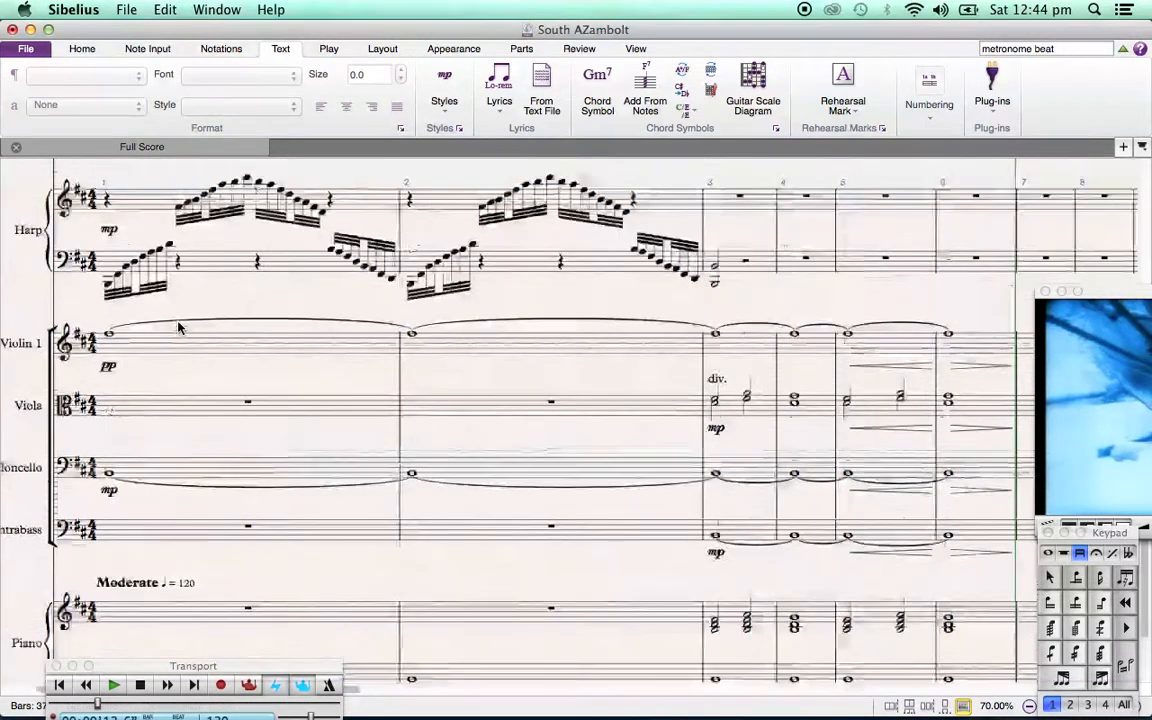
scroll(178, 328, up, 3)
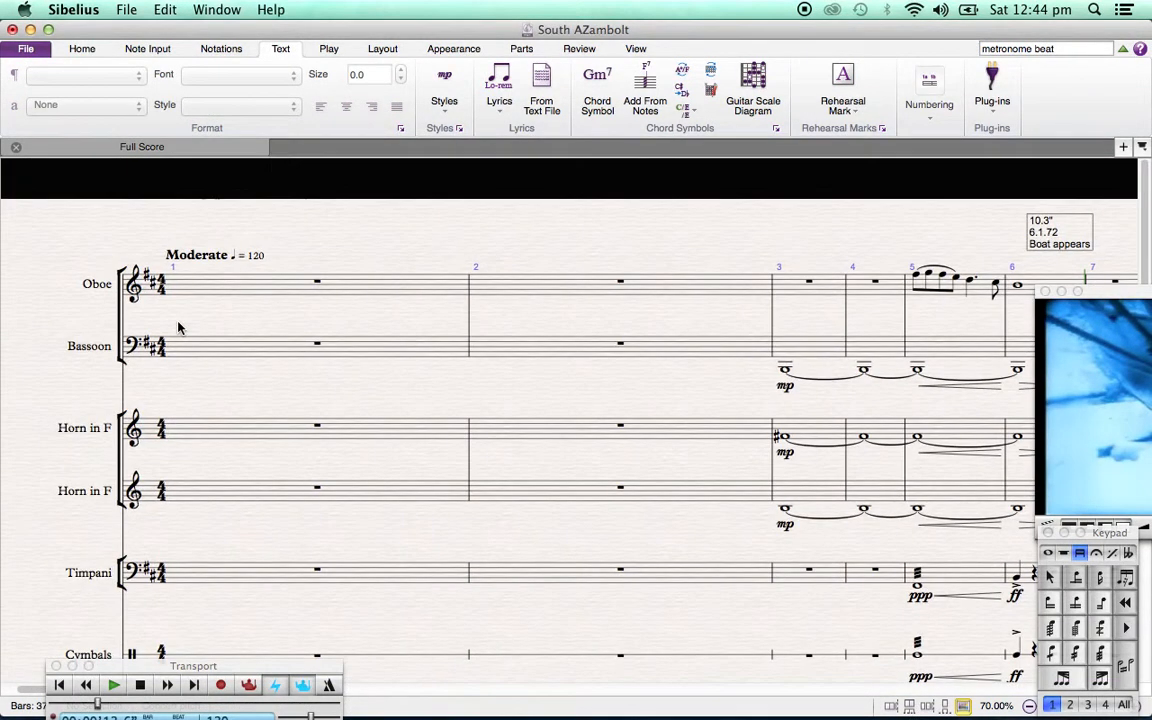
scroll(178, 328, down, 10)
scroll(178, 328, left, 2)
scroll(178, 328, down, 10)
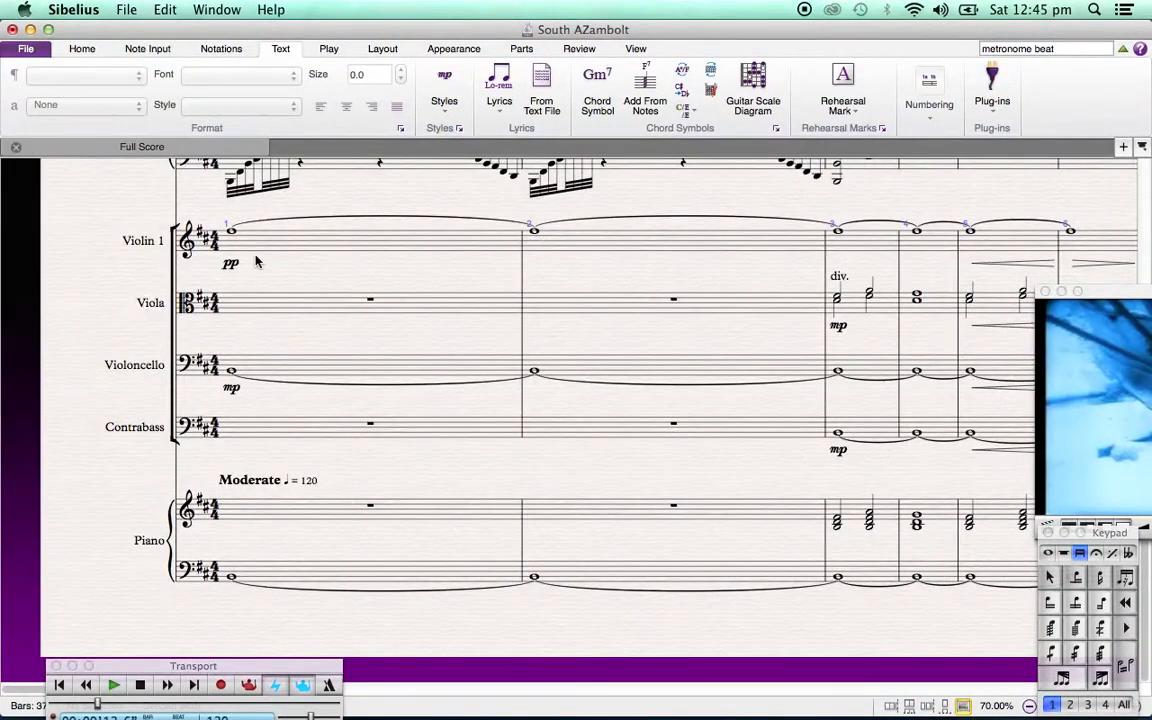
key(space)
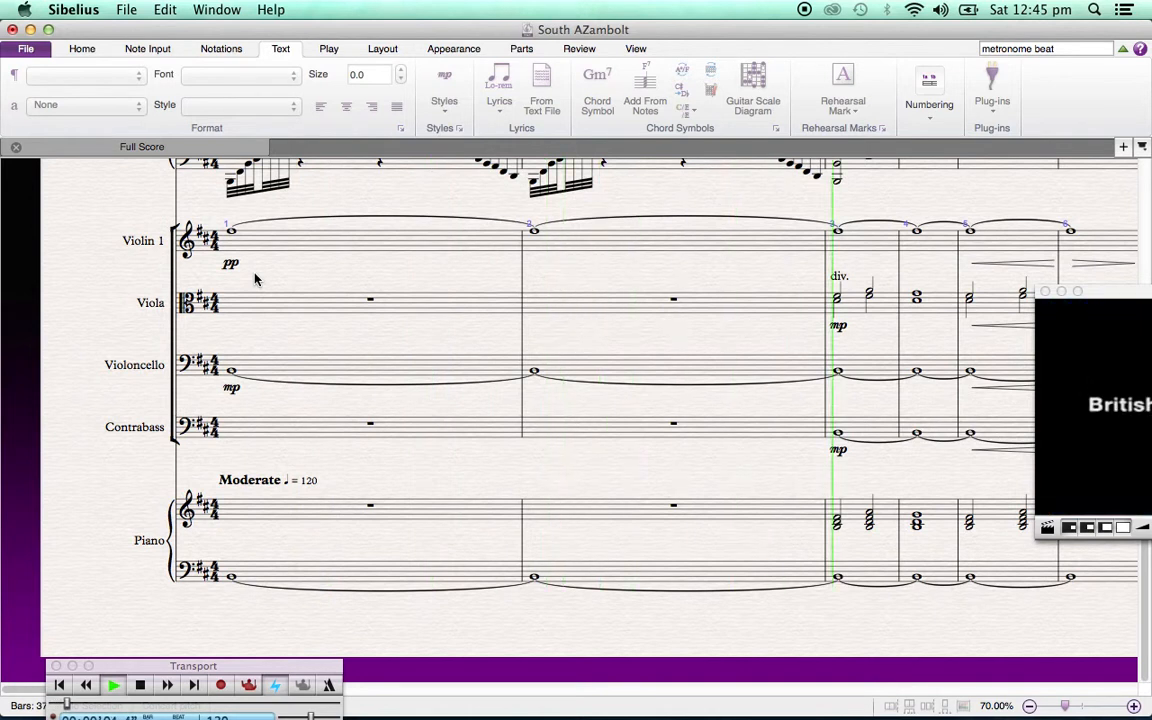
key(XF86AudioRaiseVolume)
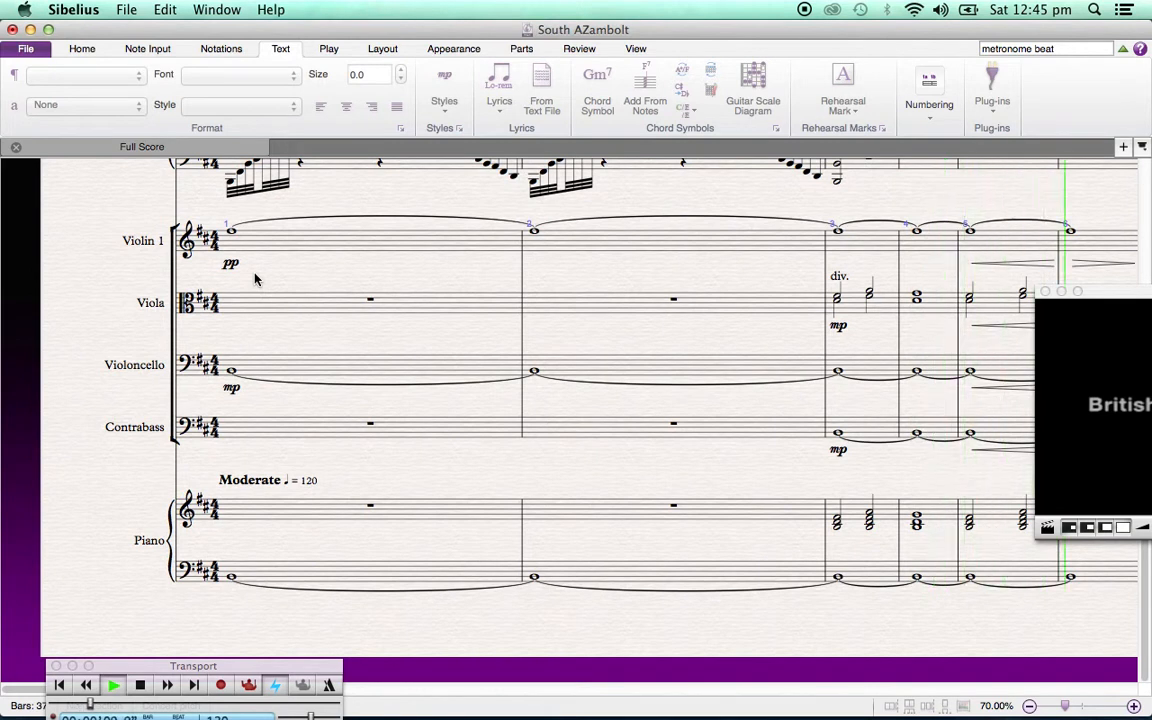
key(space)
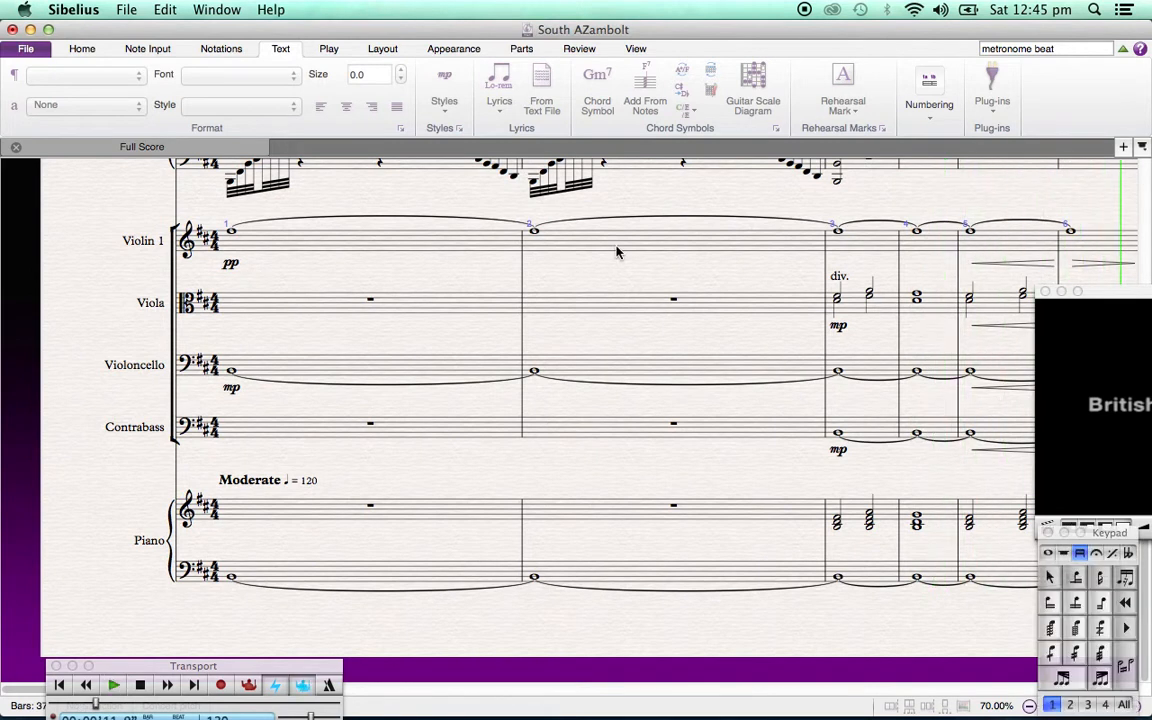
Move the film video window fully into view over the score, rewind to the start and play the opening bars against the picture
drag(1118, 296, 476, 215)
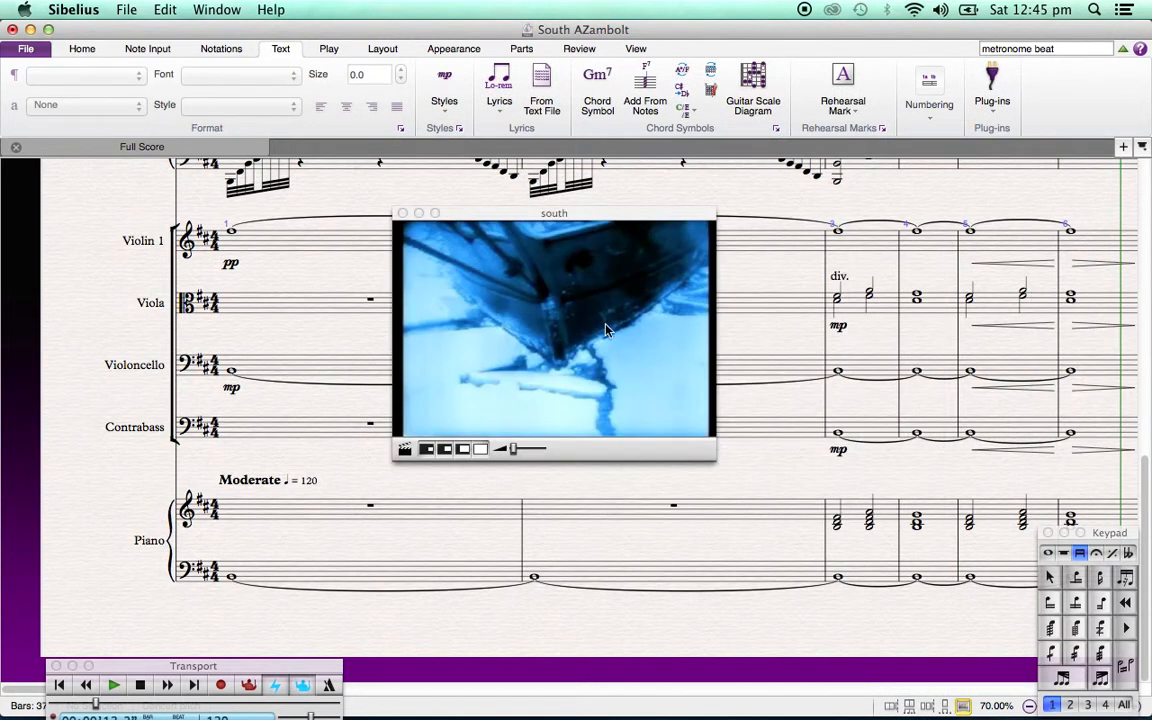
click(58, 689)
click(115, 687)
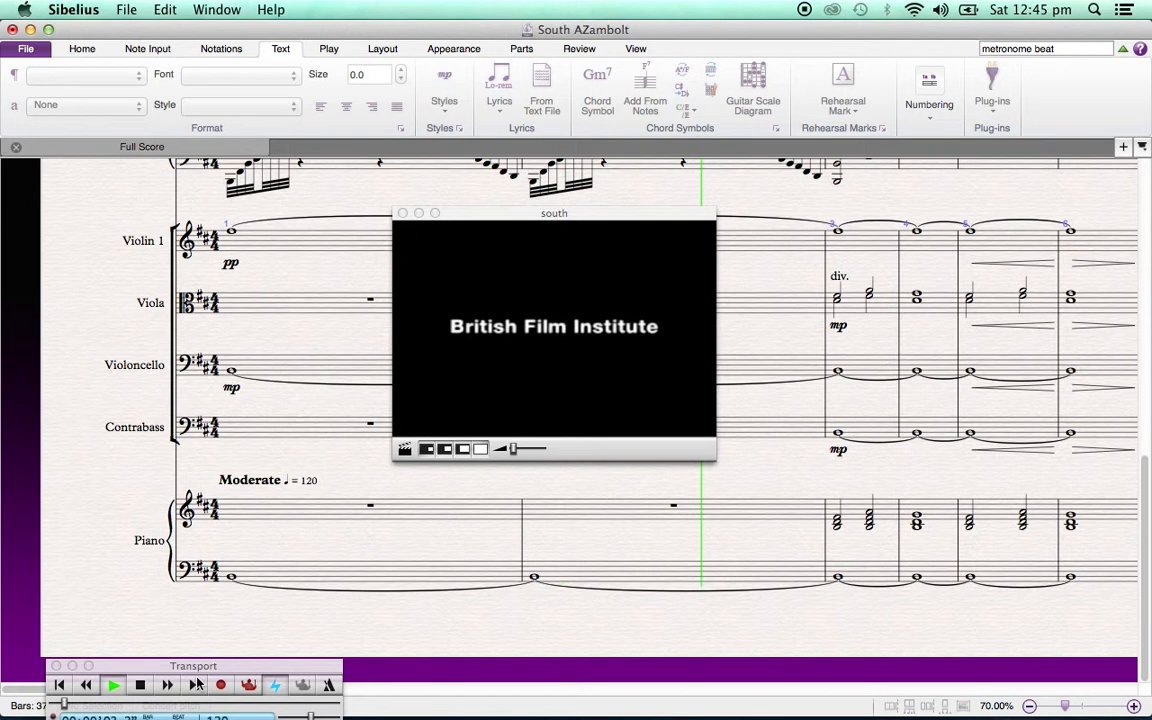
click(141, 687)
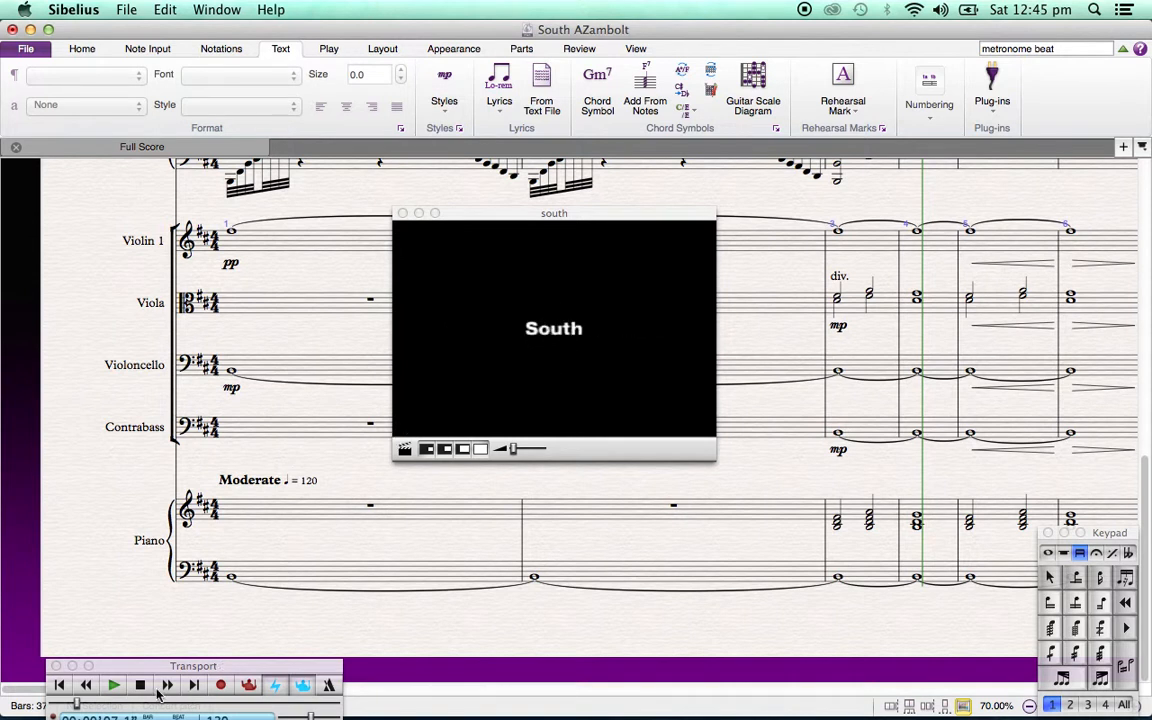
click(115, 686)
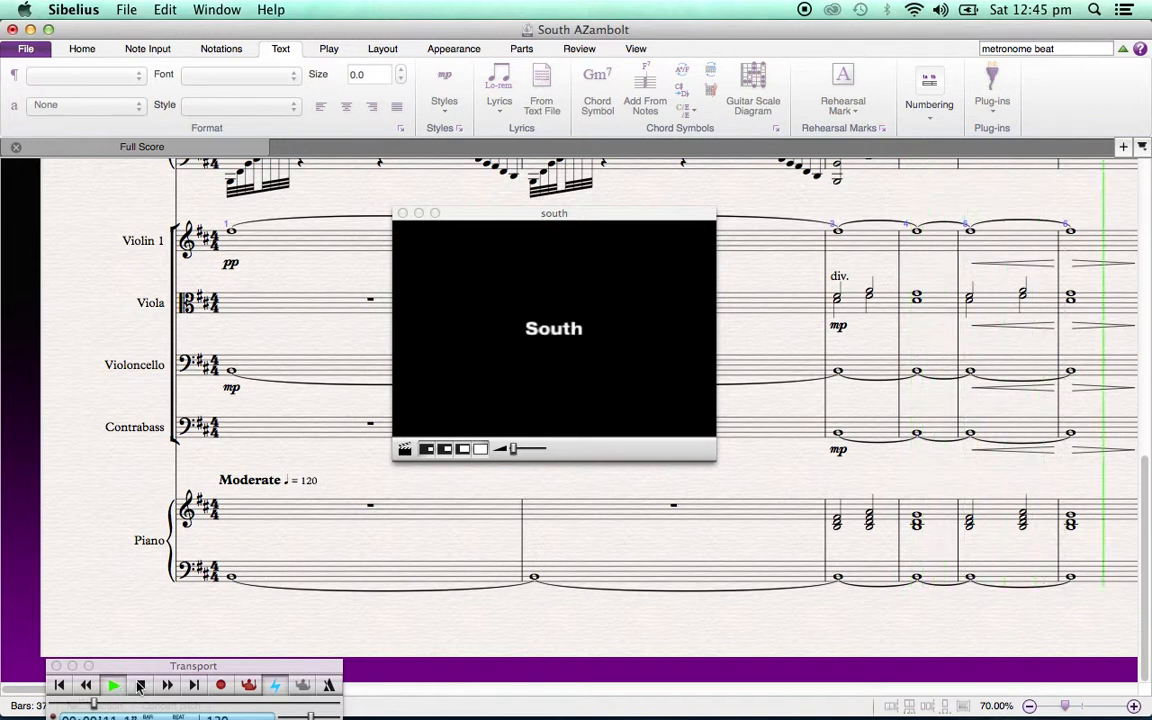
click(139, 686)
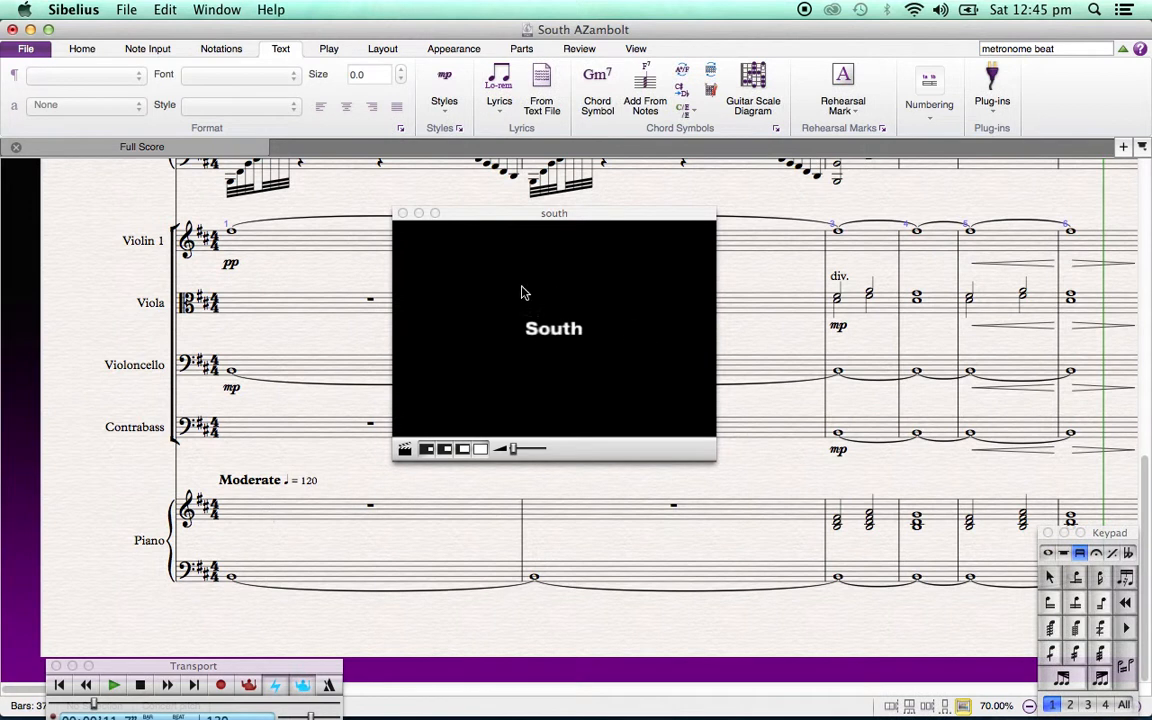